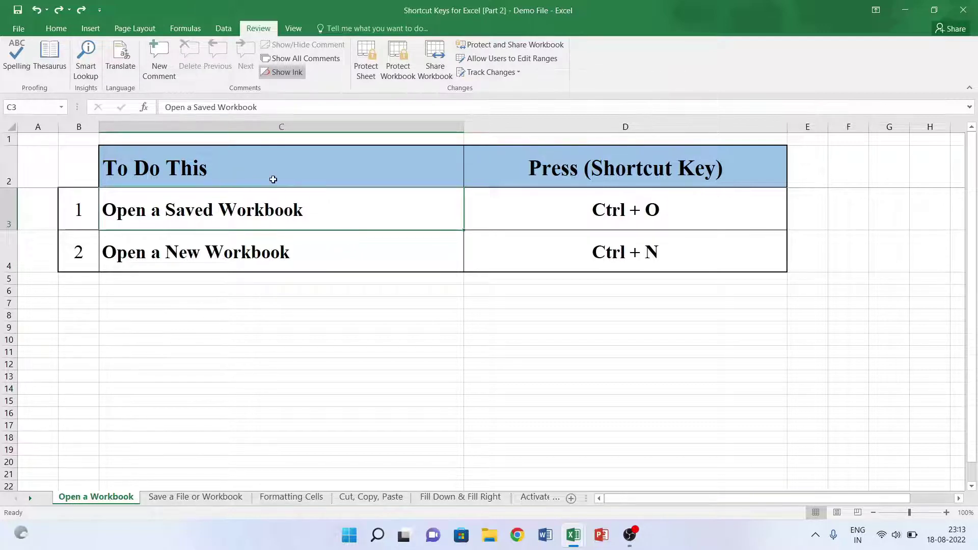
Browse to the saved workbook "Open - Demo File" on the Desktop, open it, and close it again.
left_click(20, 30)
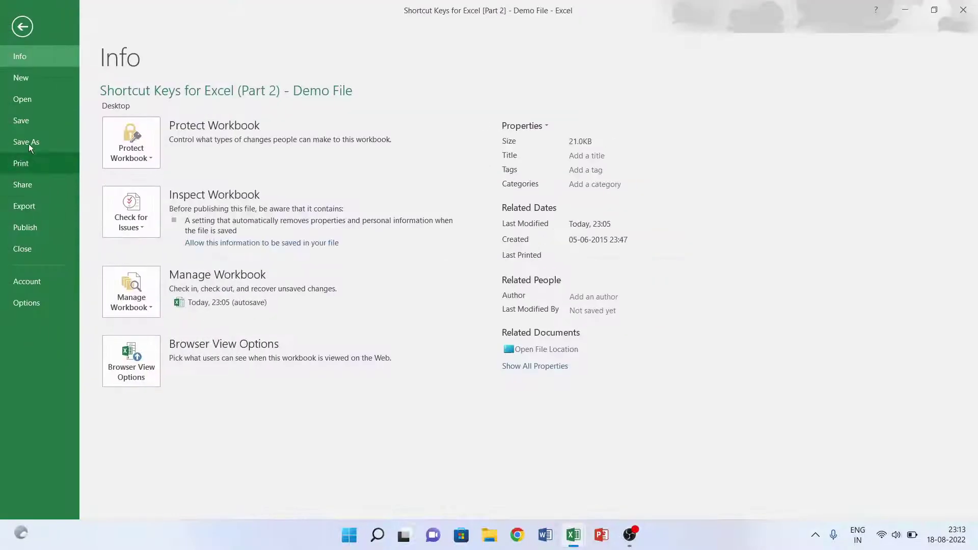
left_click(34, 104)
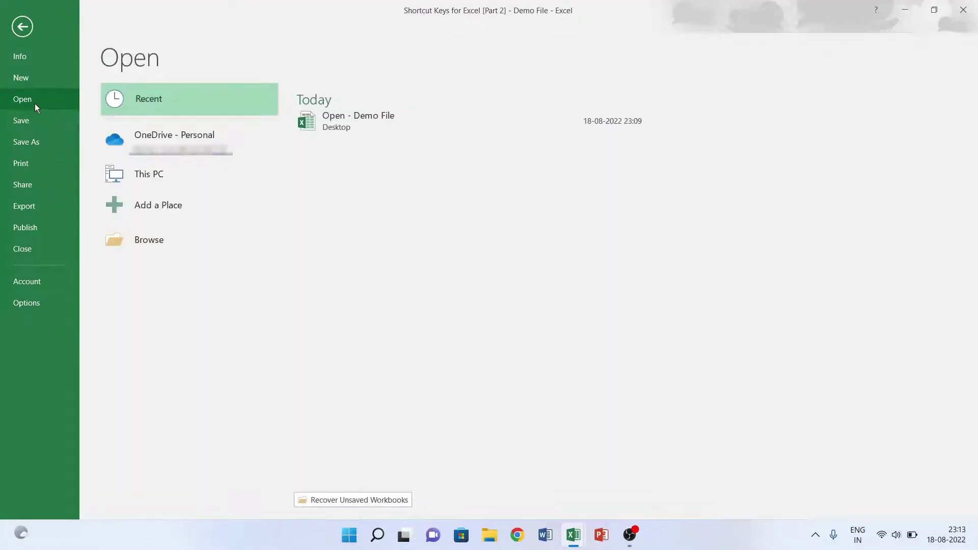
left_click(153, 240)
double_click(140, 128)
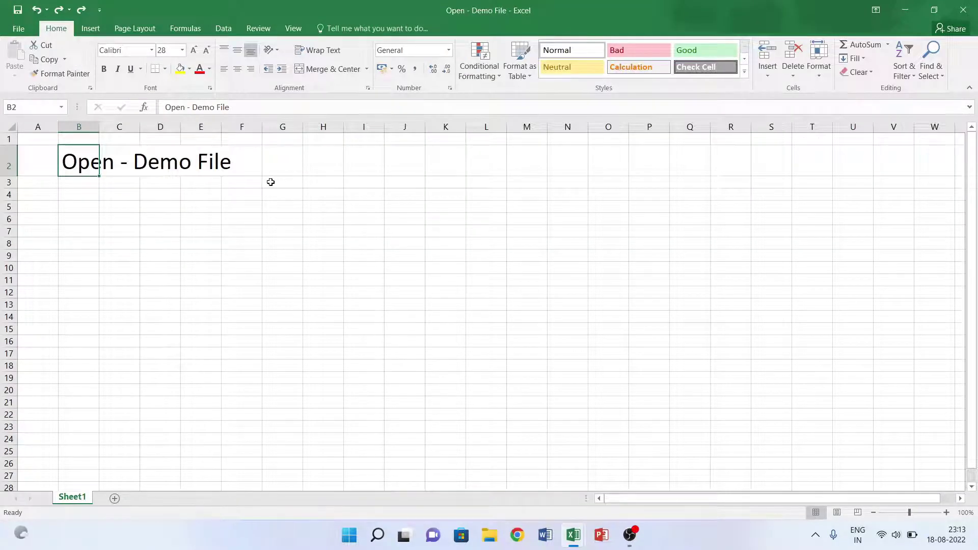
left_click(963, 10)
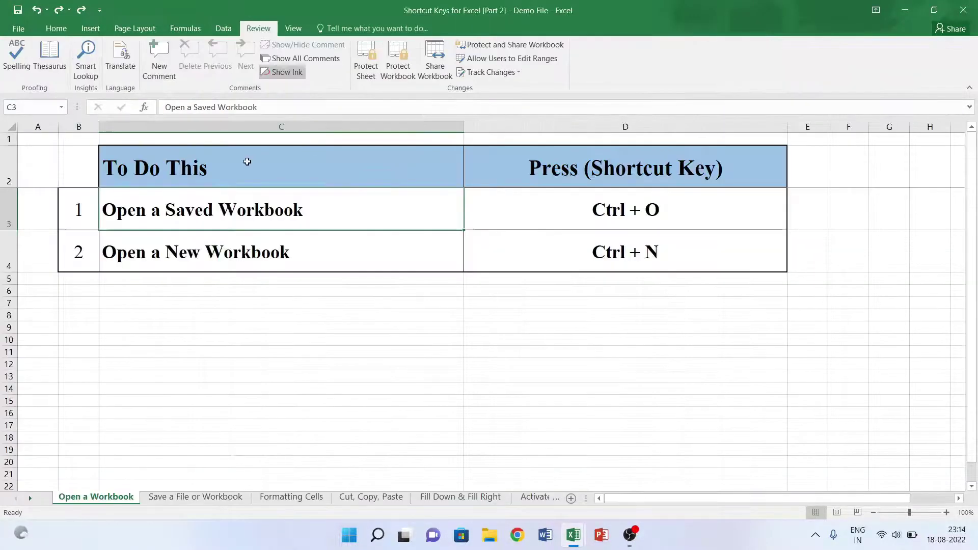
Reopen "Open - Demo File" from the Desktop with the Open command's shortcut, and close it to return to the shortcut list.
left_click(35, 29)
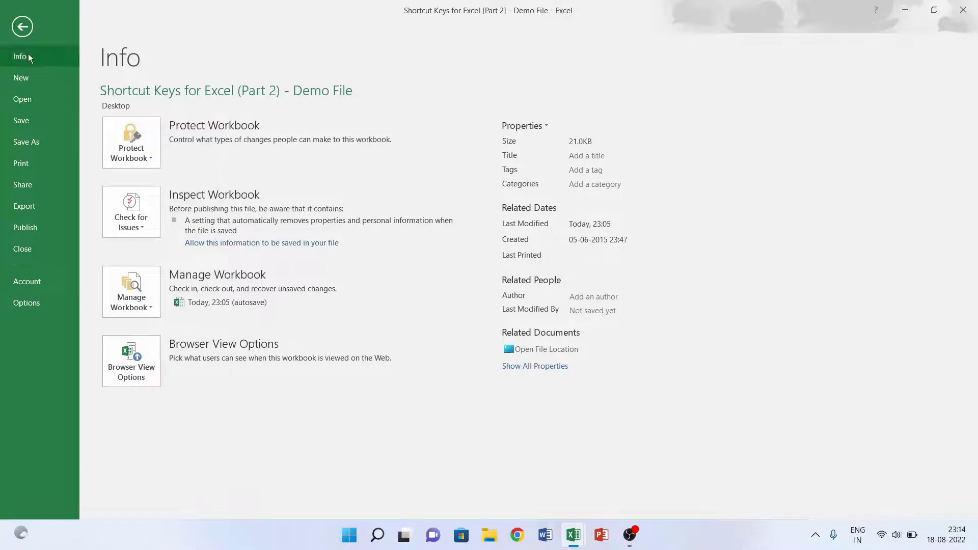
left_click(22, 32)
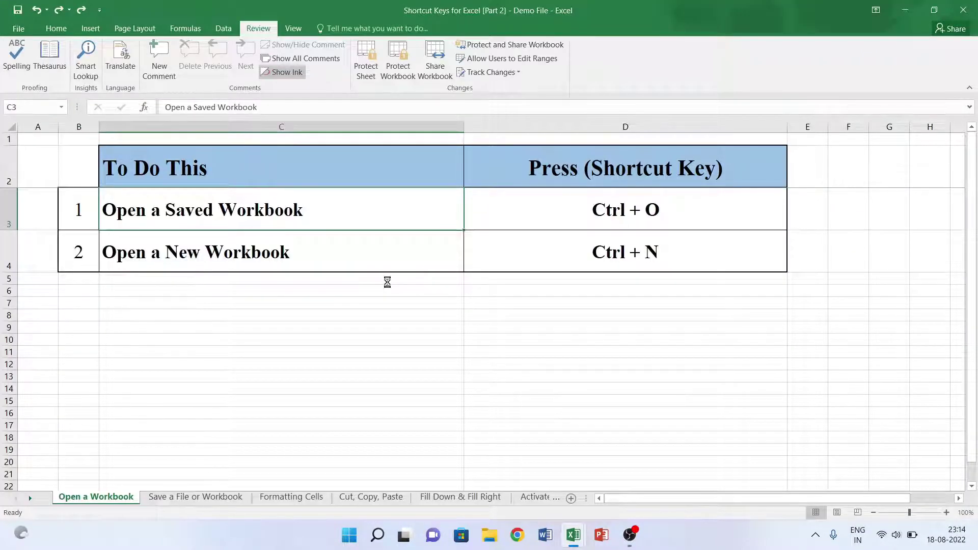
key("ctrl+o")
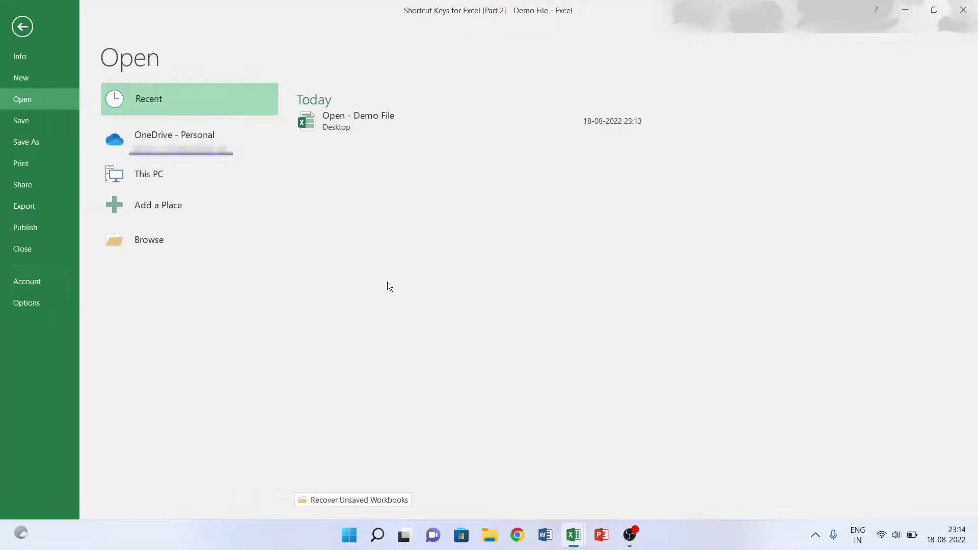
left_click(156, 240)
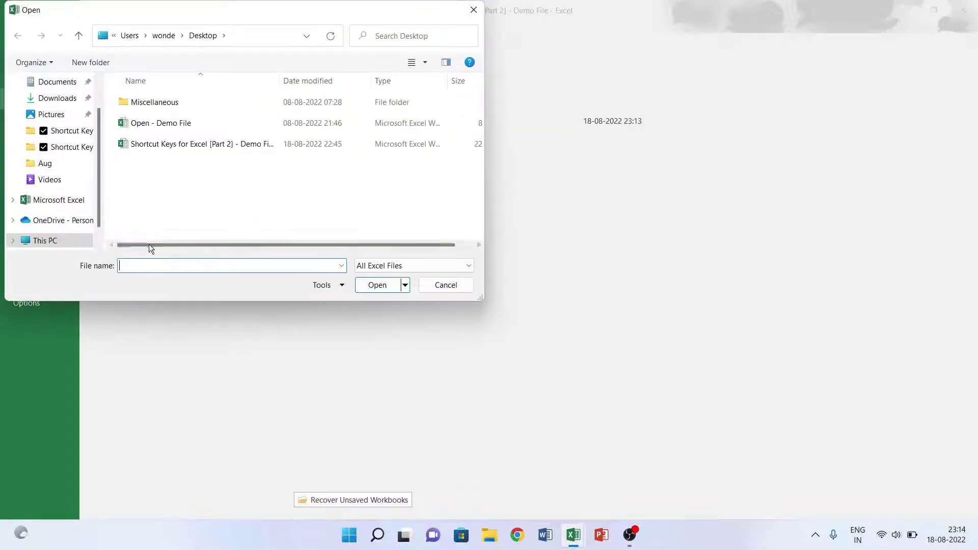
left_click(170, 125)
left_click(379, 285)
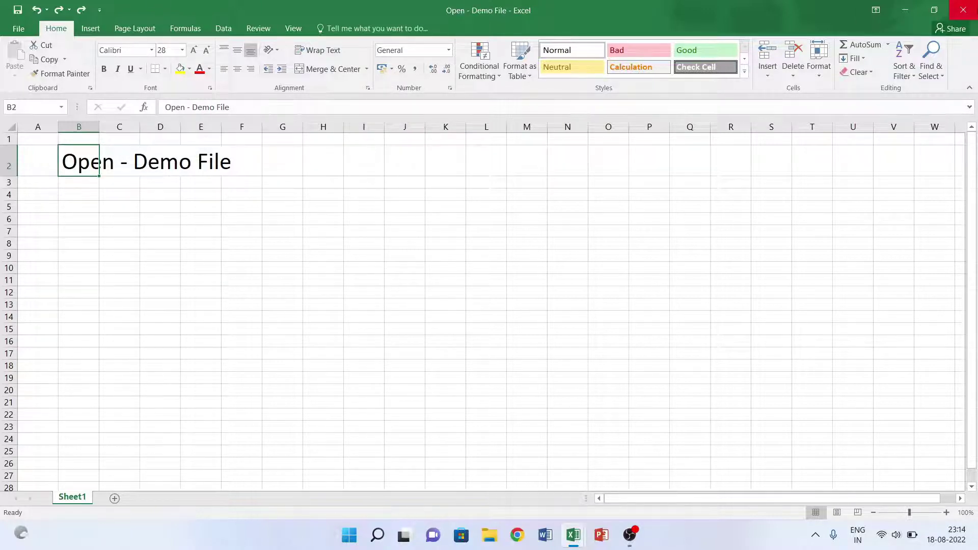
left_click(961, 11)
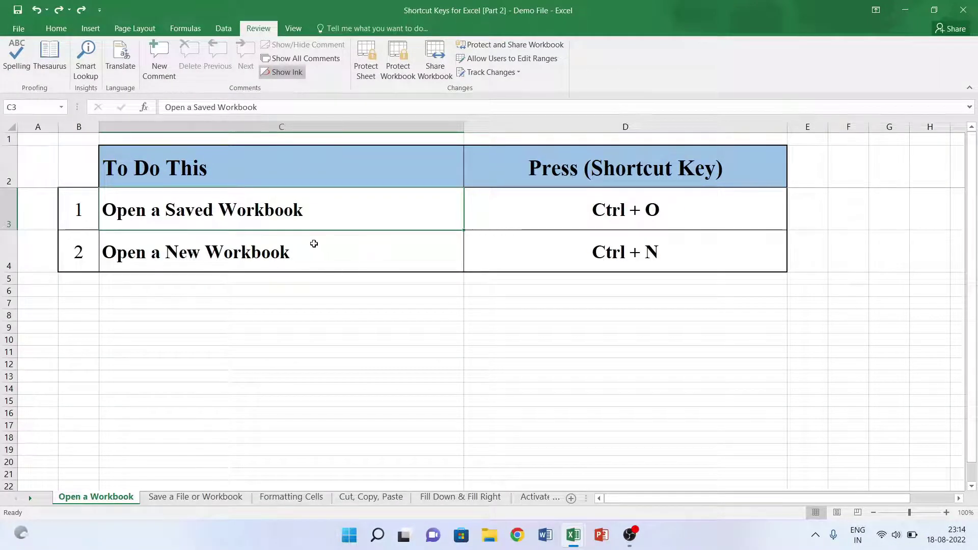
View the templates for new workbooks, and create a blank workbook with the New command's shortcut and close it again.
left_click(22, 28)
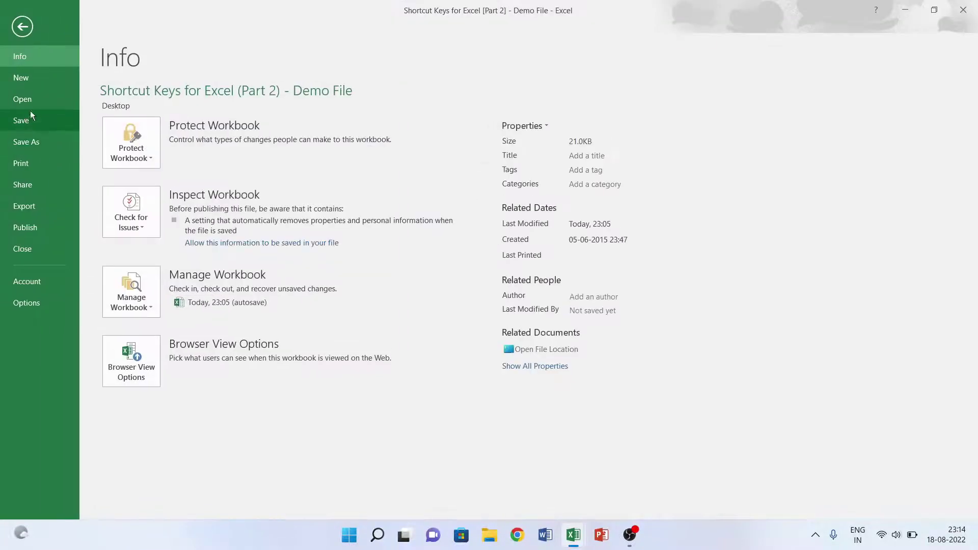
left_click(26, 81)
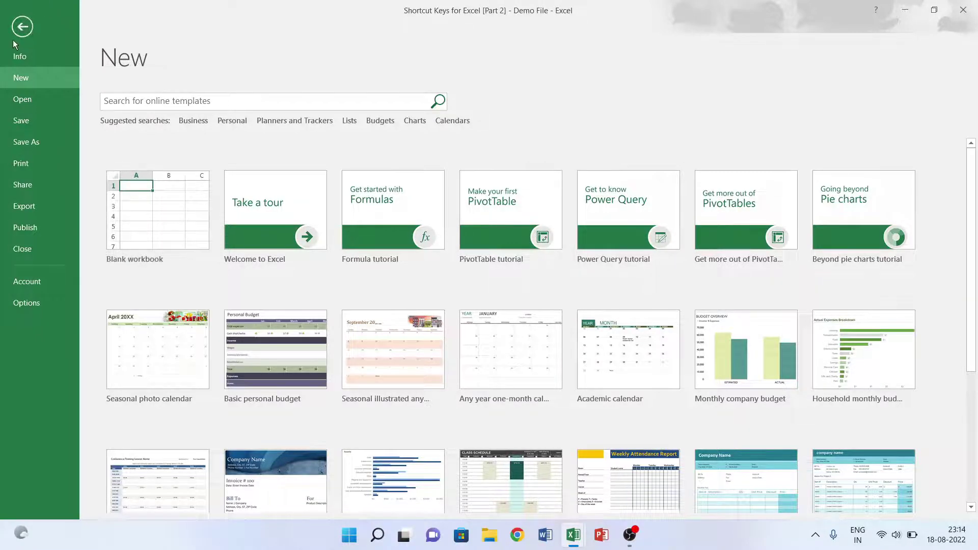
left_click(22, 29)
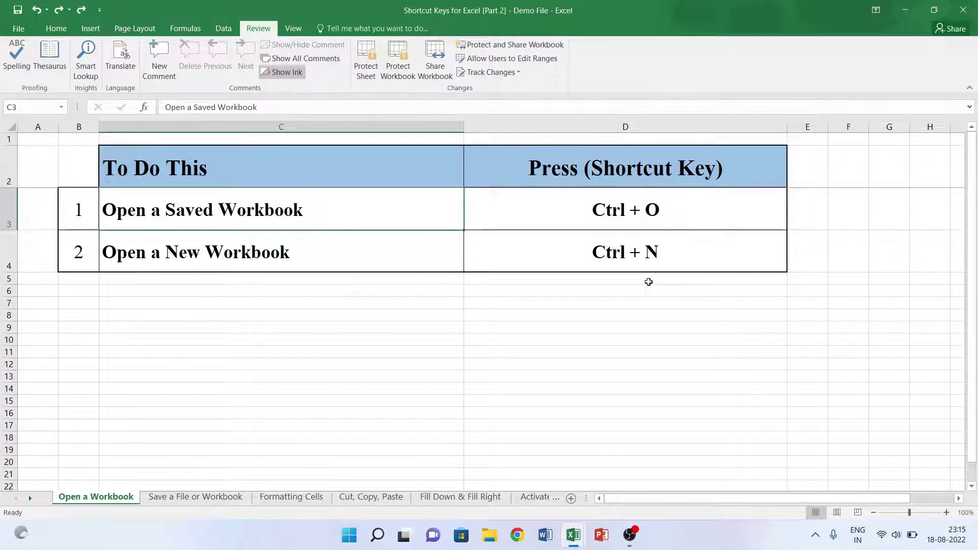
key("ctrl+n")
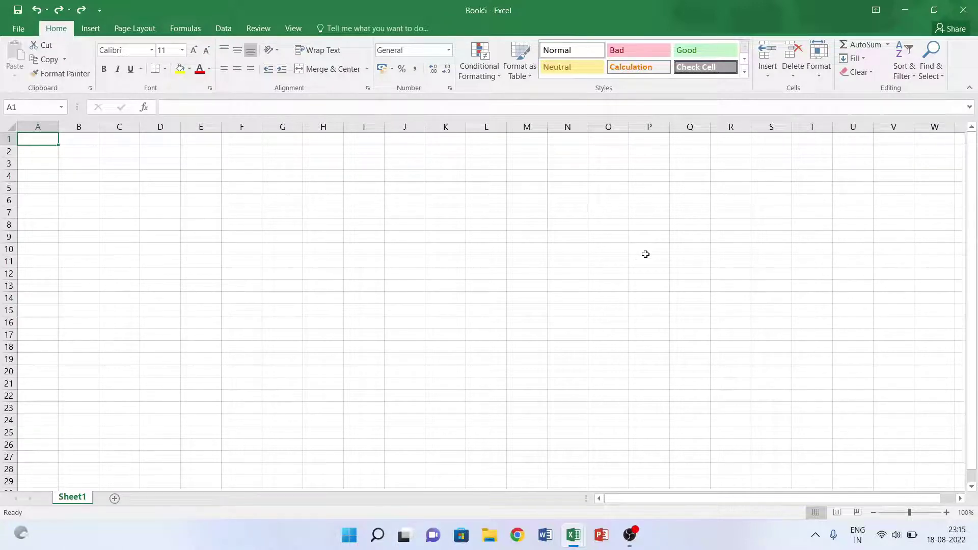
left_click(963, 10)
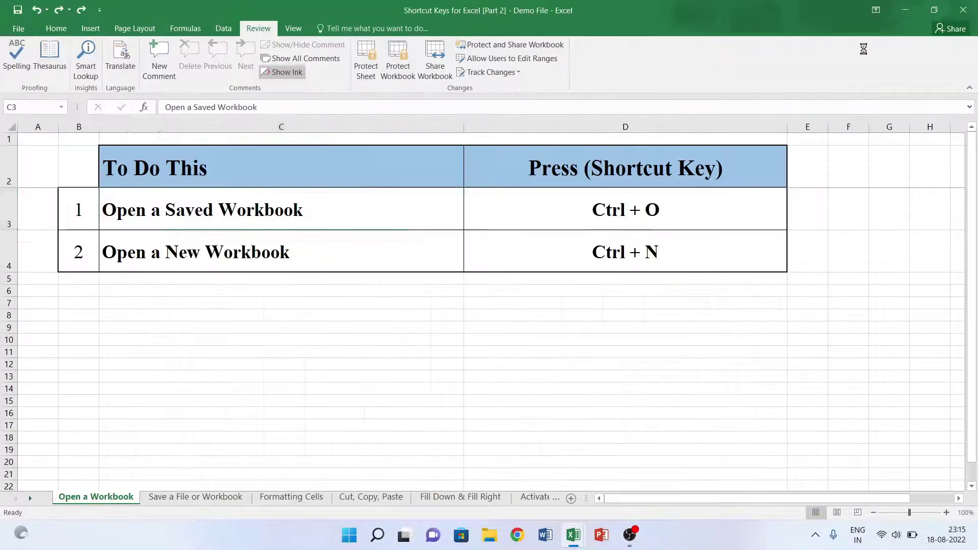
Show the Save a File or Workbook sheet, and switch to the unsaved Book4 workbook with its To Do This header selected.
left_click(193, 496)
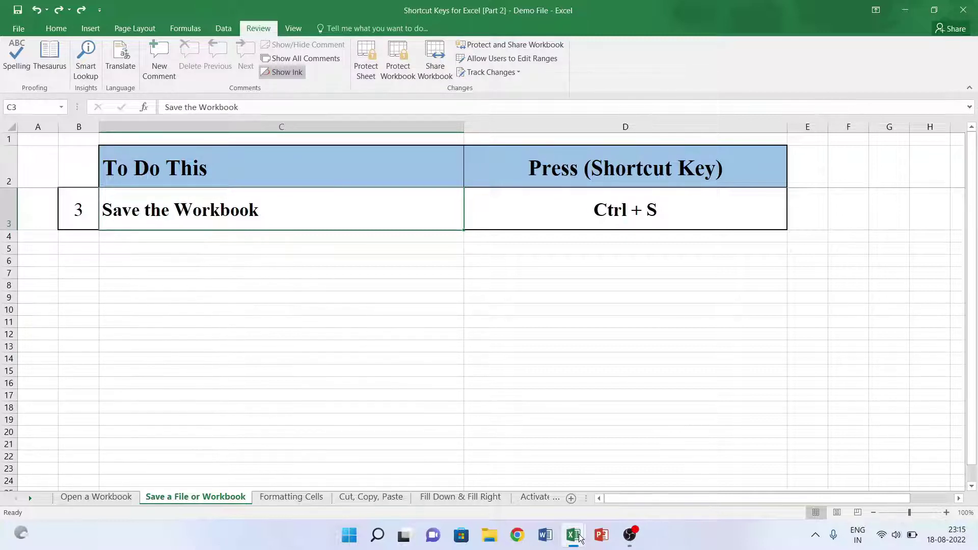
mouse_move(582, 535)
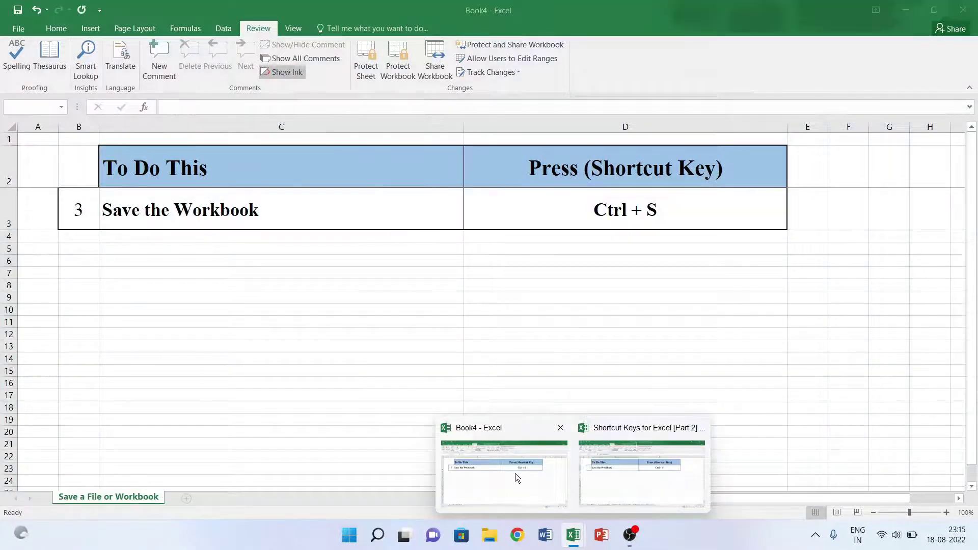
left_click(515, 473)
left_click(132, 181)
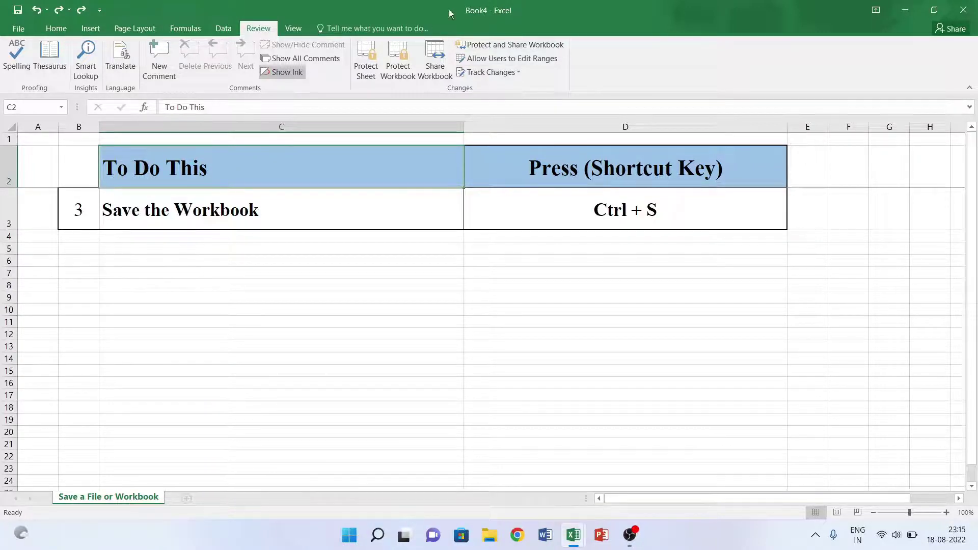
left_click(20, 27)
left_click(32, 120)
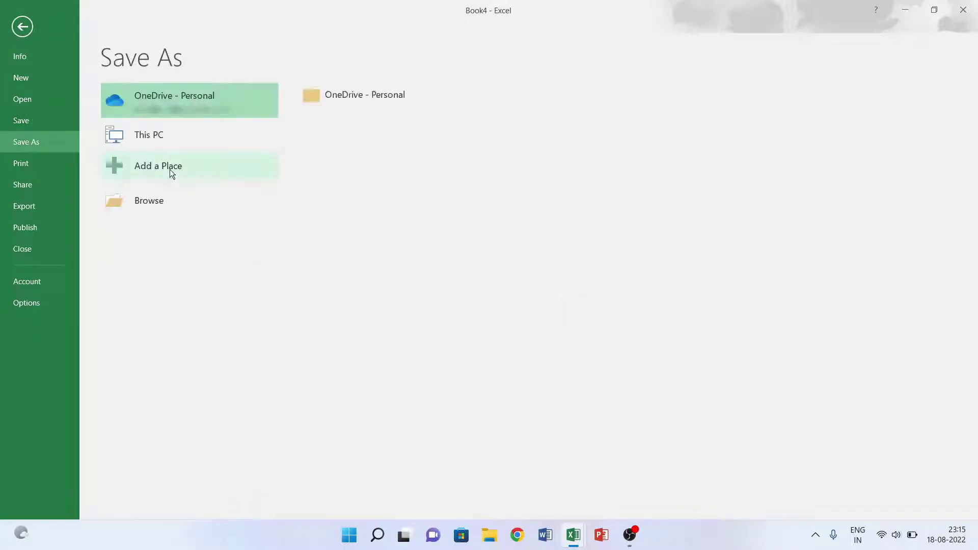
left_click(152, 200)
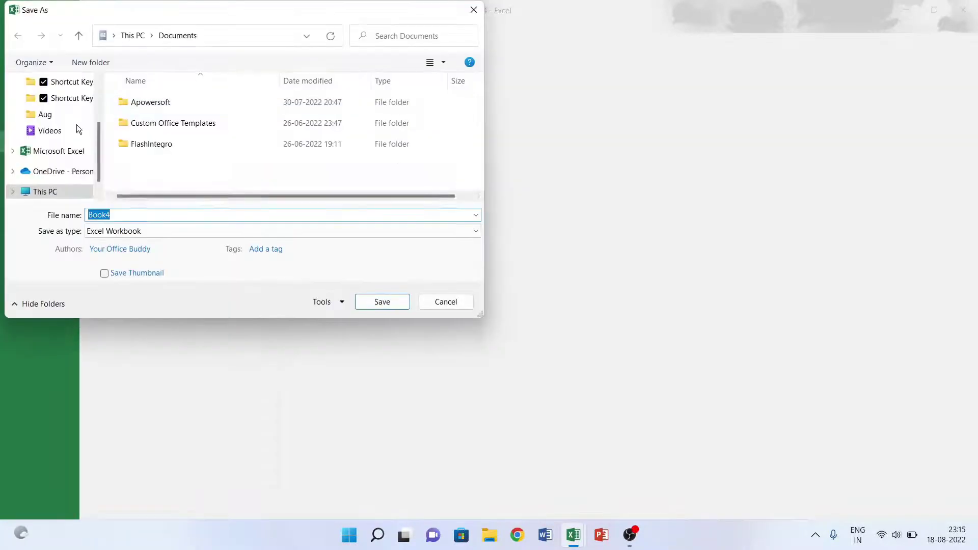
scroll(85, 95, "up", 5)
left_click(70, 101)
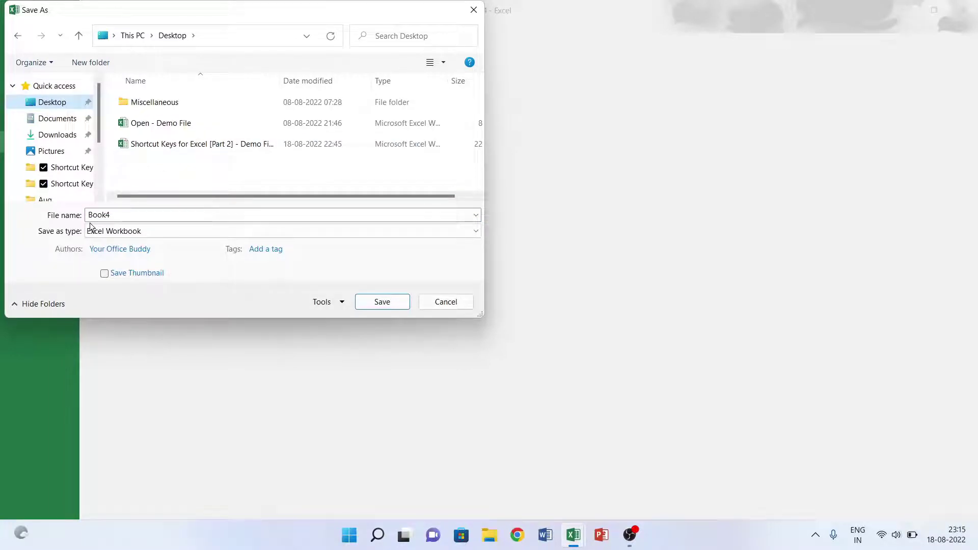
left_click(474, 10)
left_click(22, 27)
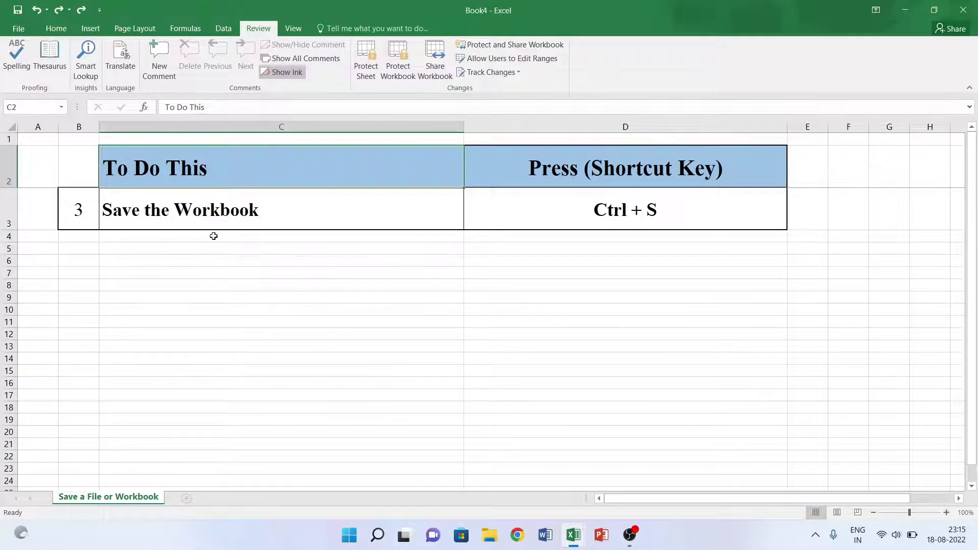
Save the workbook to the Desktop as an Excel Workbook named Book4.
key("ctrl+s")
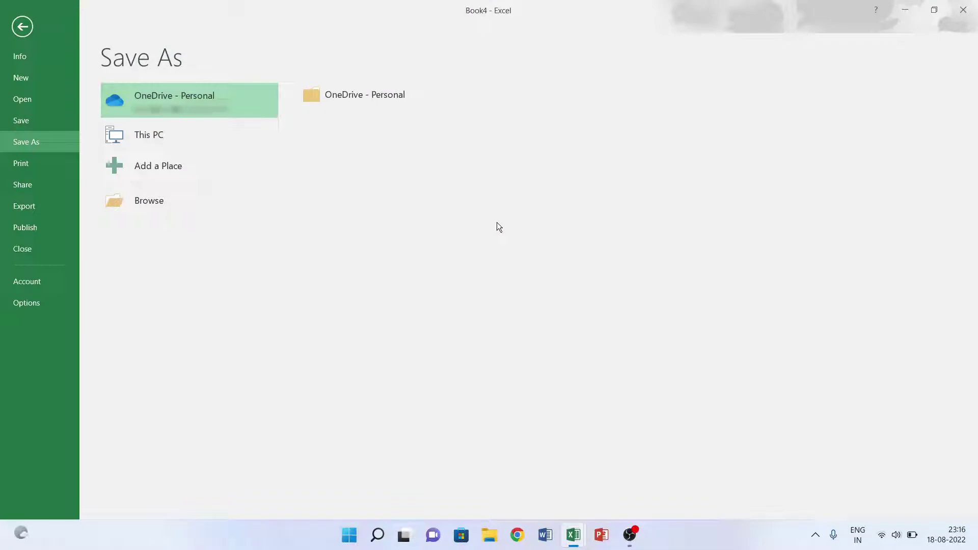
left_click(169, 199)
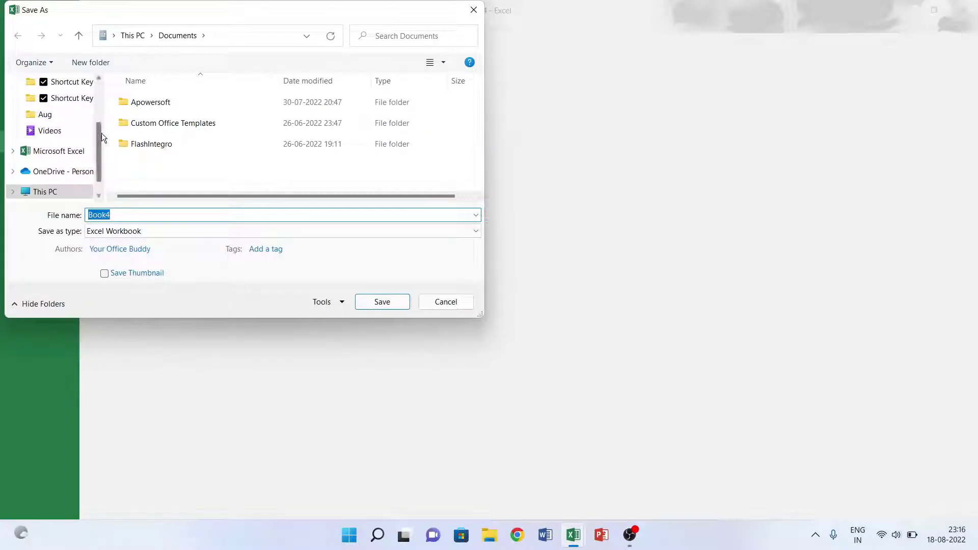
left_click_drag(101, 132, 105, 83)
left_click(64, 102)
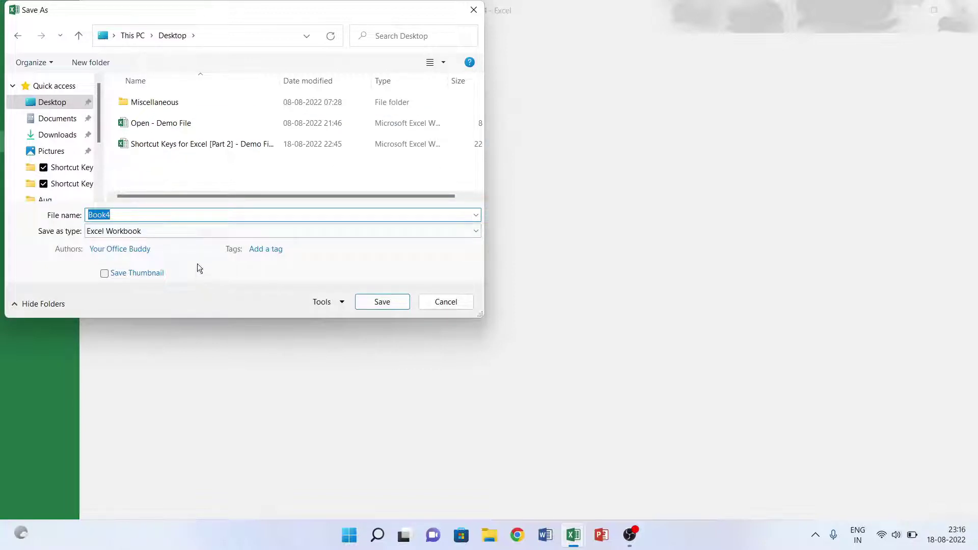
left_click(386, 302)
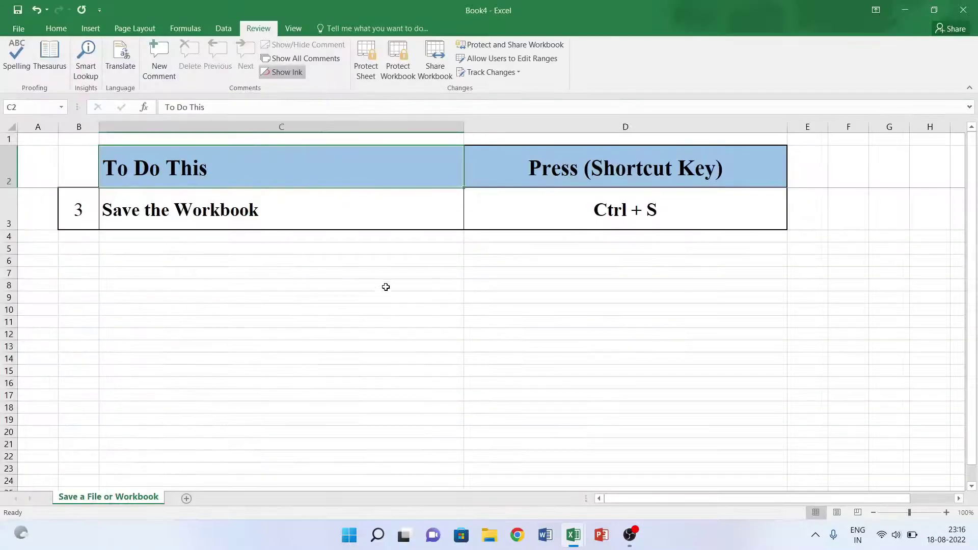
Fill cell C7 with yellow and enter "Hello" in cell C9 of Book4.
left_click(244, 272)
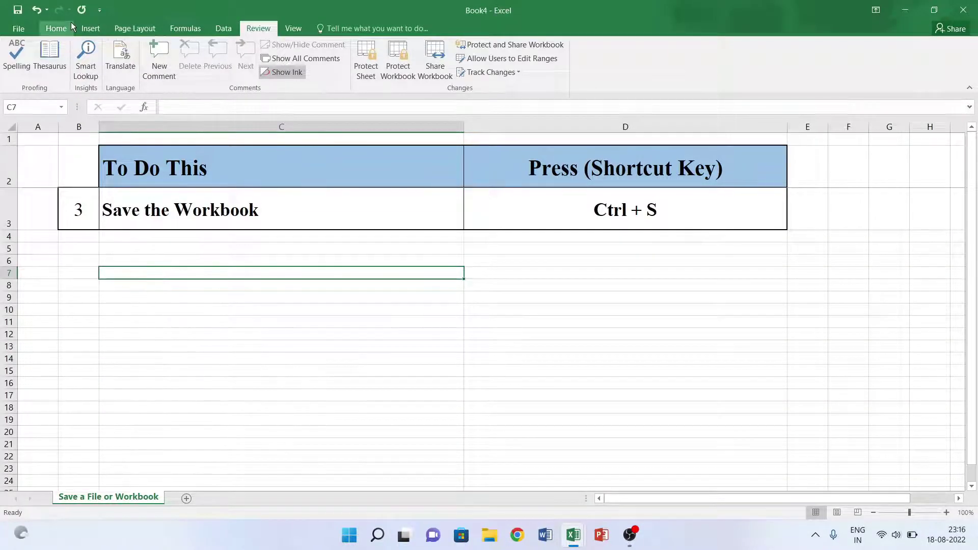
left_click(57, 28)
left_click(179, 69)
left_click(245, 298)
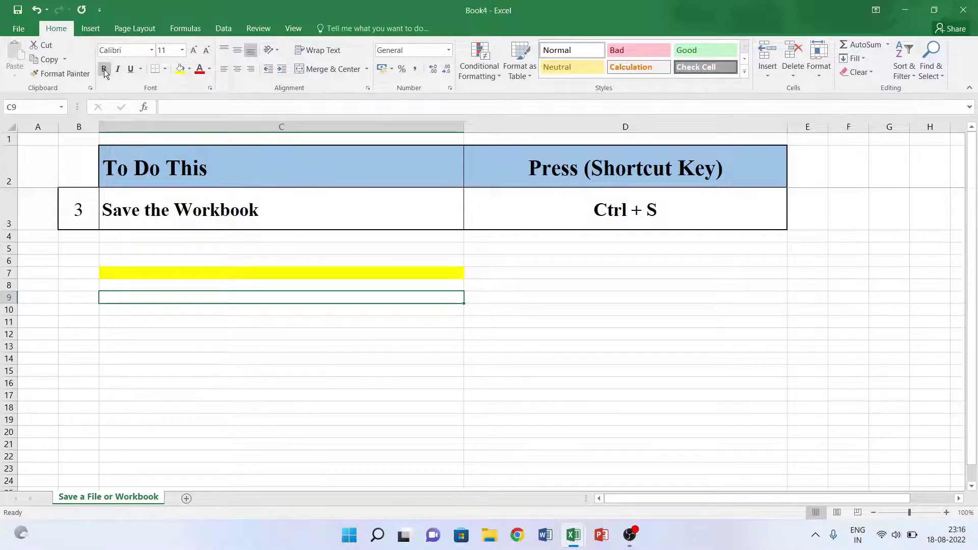
type("Hello")
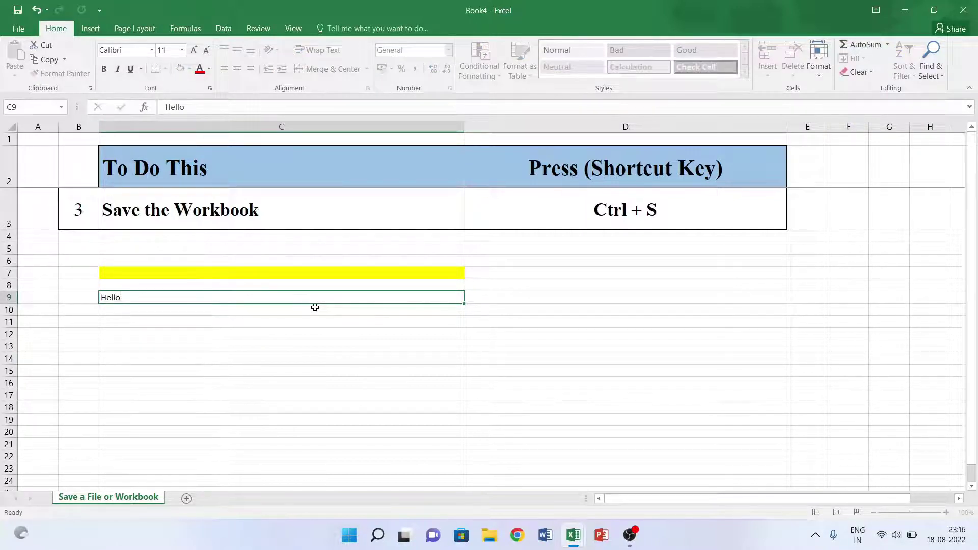
key("Return")
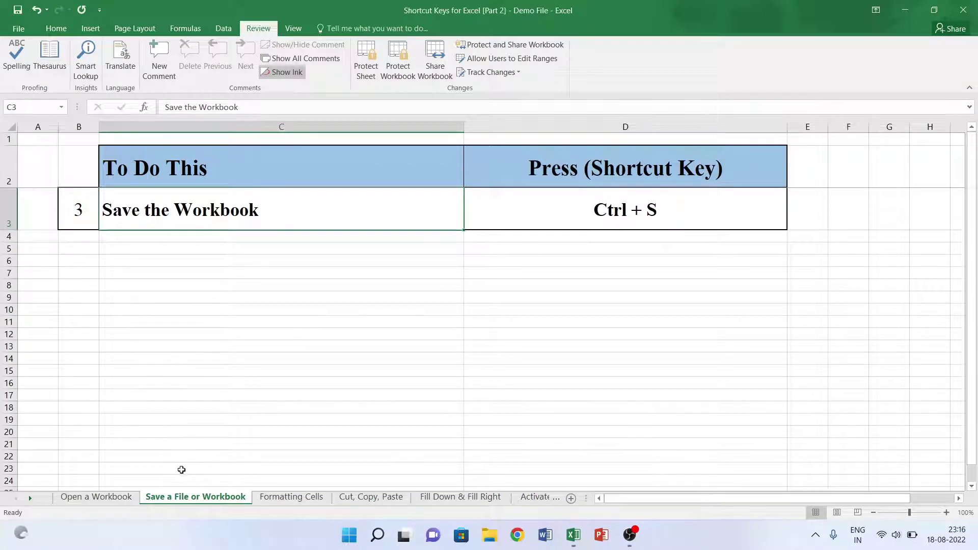
Show the Formatting Cells sheet of the shortcut demo workbook and select the number of its first entry in B3.
left_click(295, 495)
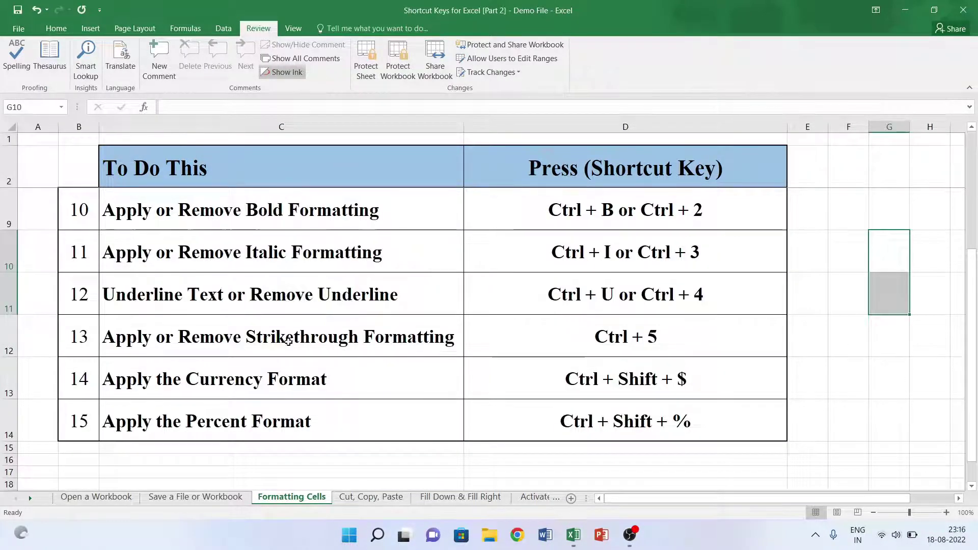
scroll(289, 341, "up", 2)
left_click(86, 206)
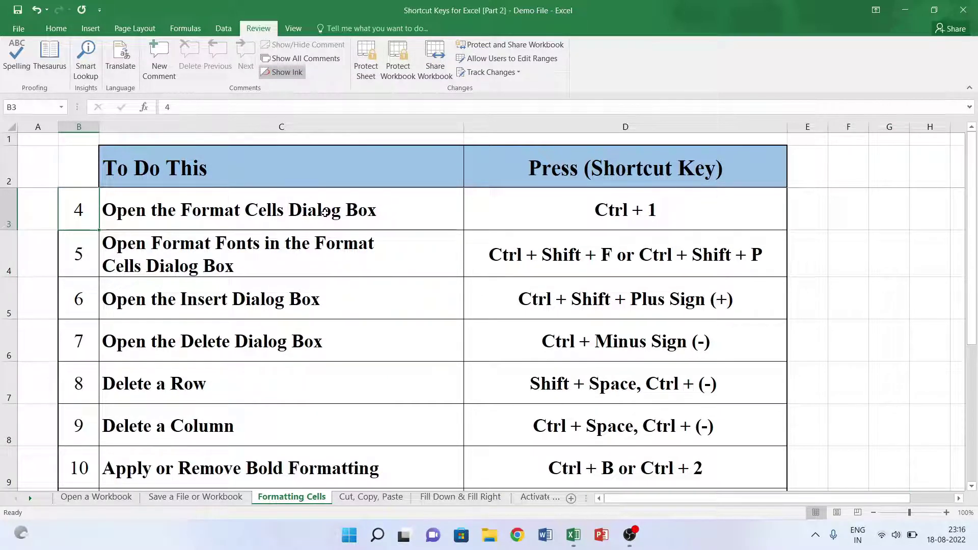
Select cell C3, "Open the Format Cells Dialog Box", and open the Format Cells dialog at its font settings.
left_click(264, 213)
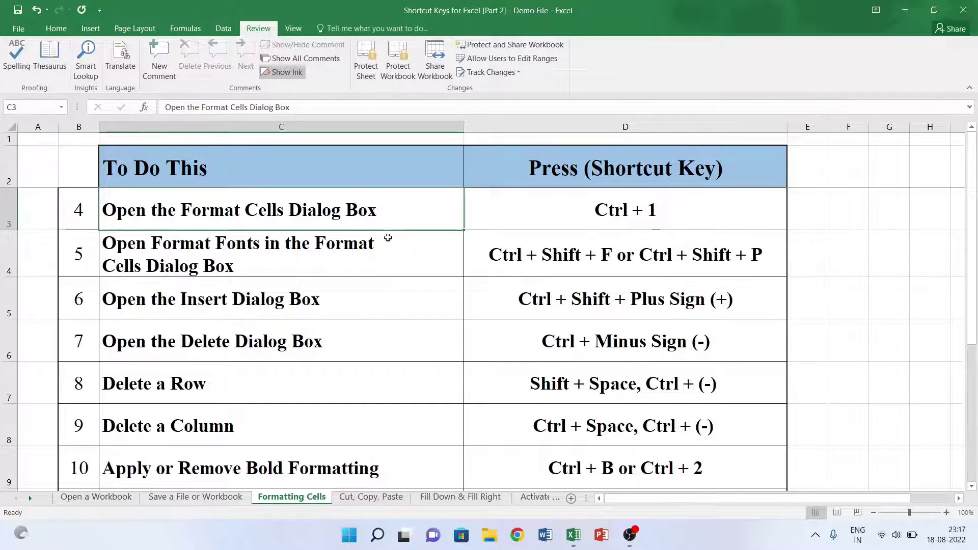
left_click(56, 29)
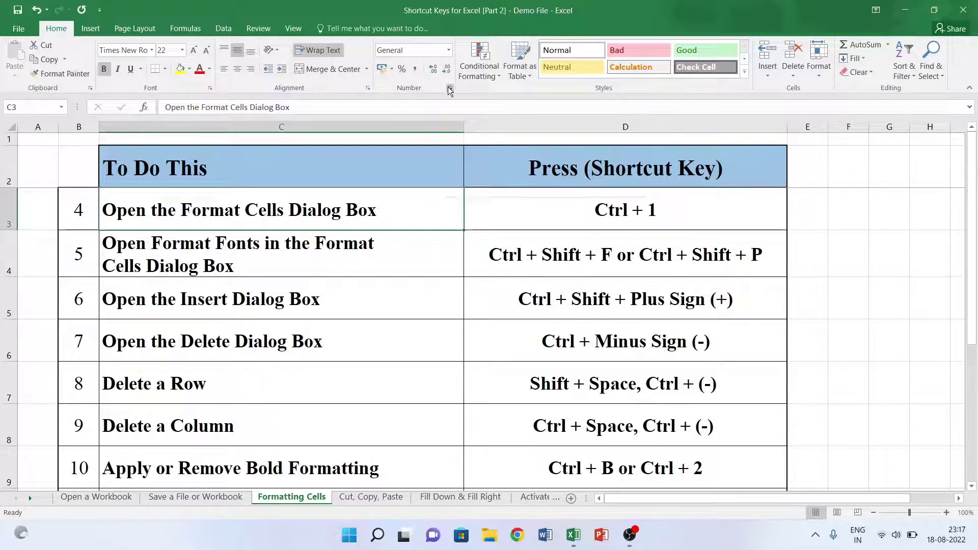
left_click(211, 87)
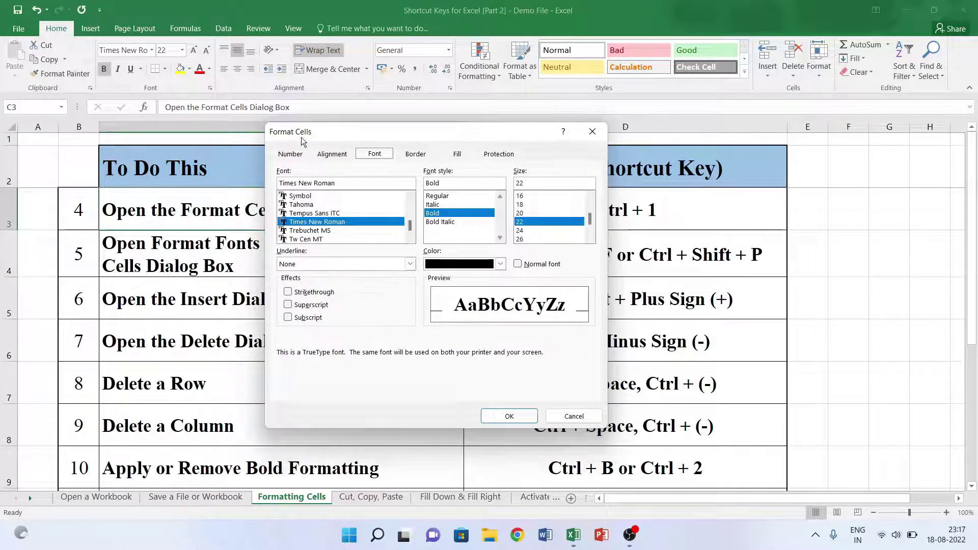
Open the Format Cells dialog for cell C3 at its alignment settings, close it, and reopen it at its number settings.
left_click(592, 131)
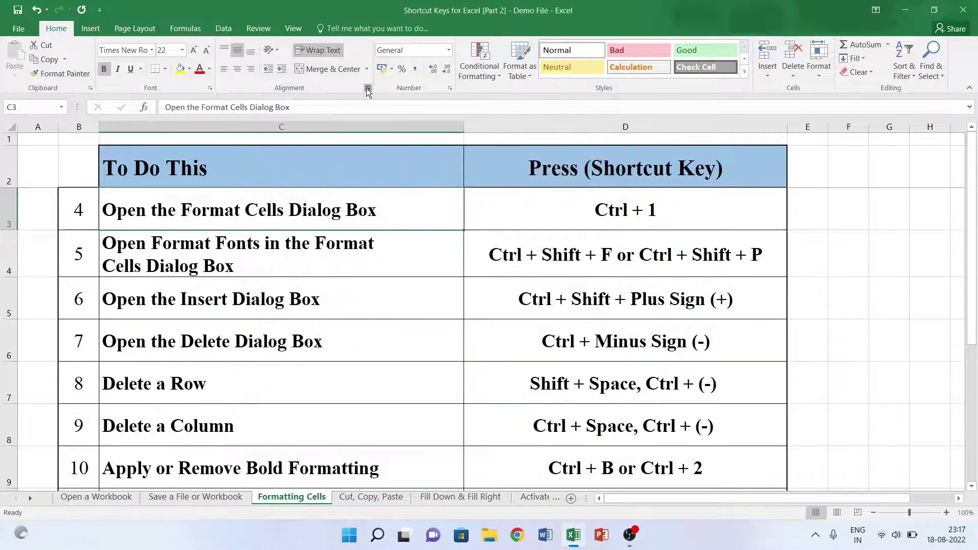
left_click(367, 88)
left_click(591, 136)
left_click(450, 87)
Open the Format Cells dialog for cell D3, view the Date number category, alignment and font settings, and close it without applying changes.
left_click(552, 211)
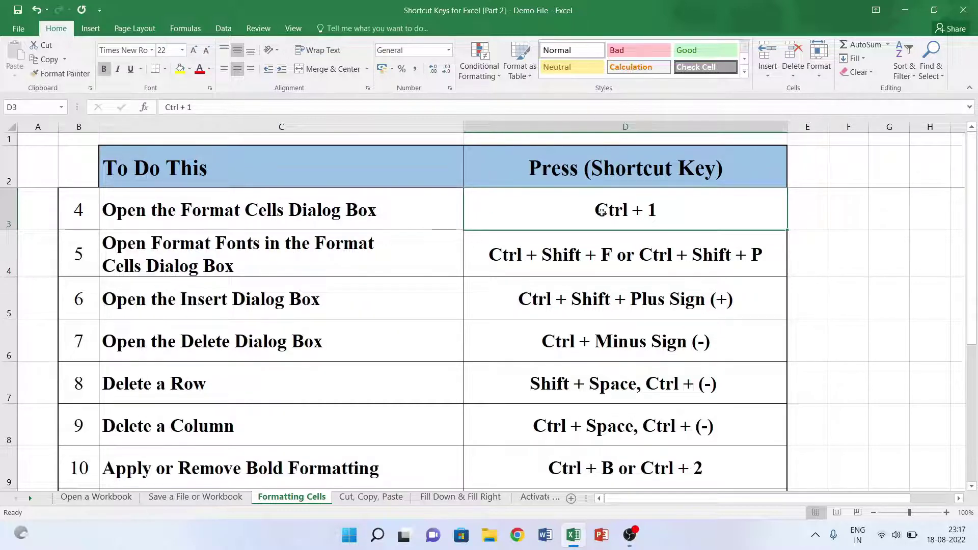
right_click(578, 203)
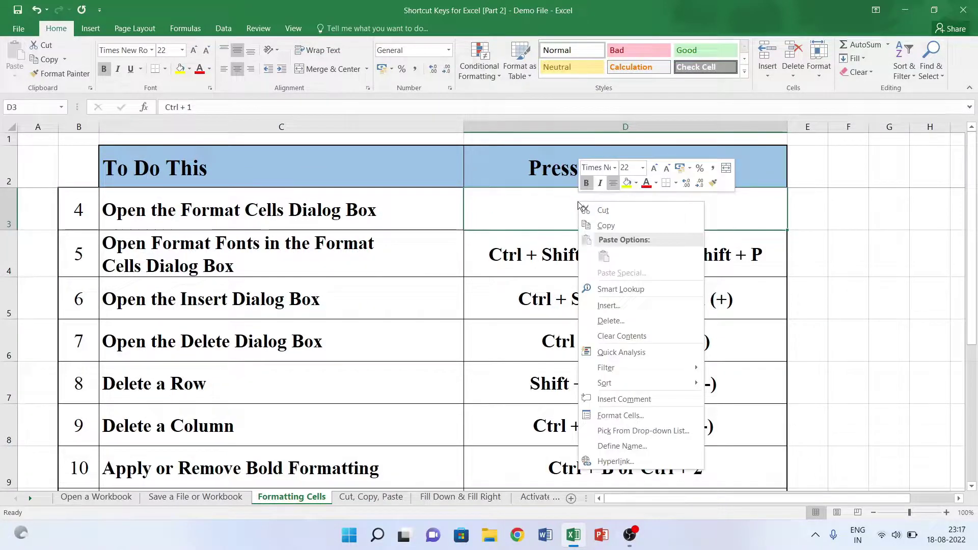
left_click(613, 415)
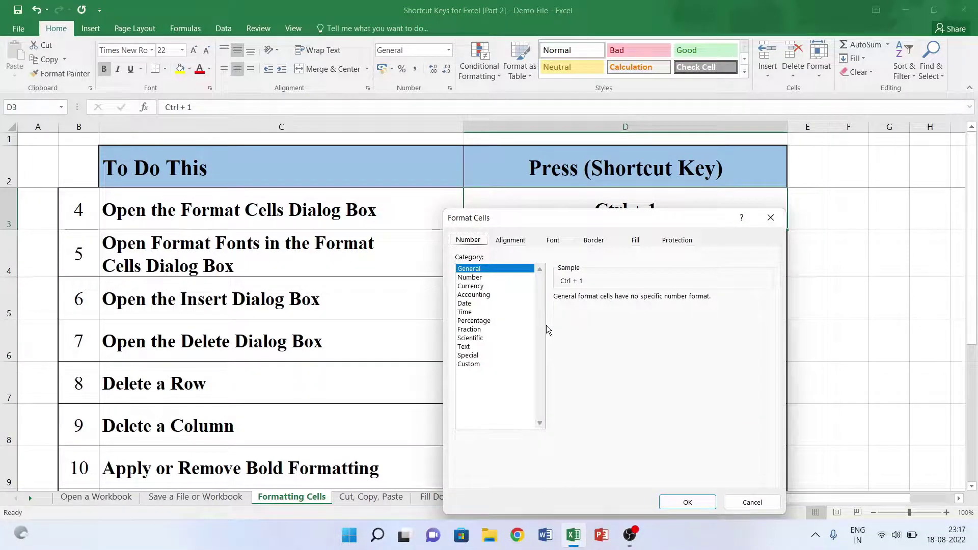
left_click(466, 304)
left_click(506, 245)
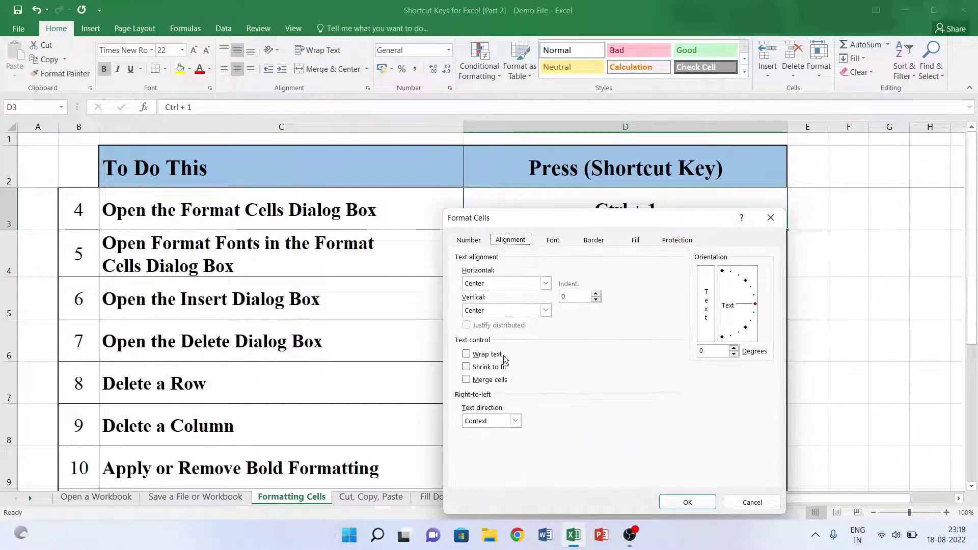
left_click(554, 240)
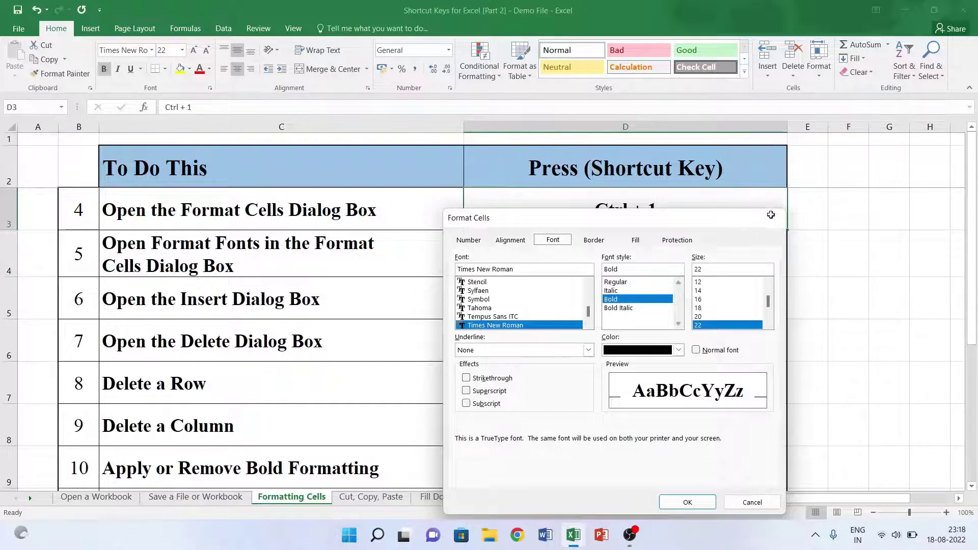
left_click(771, 214)
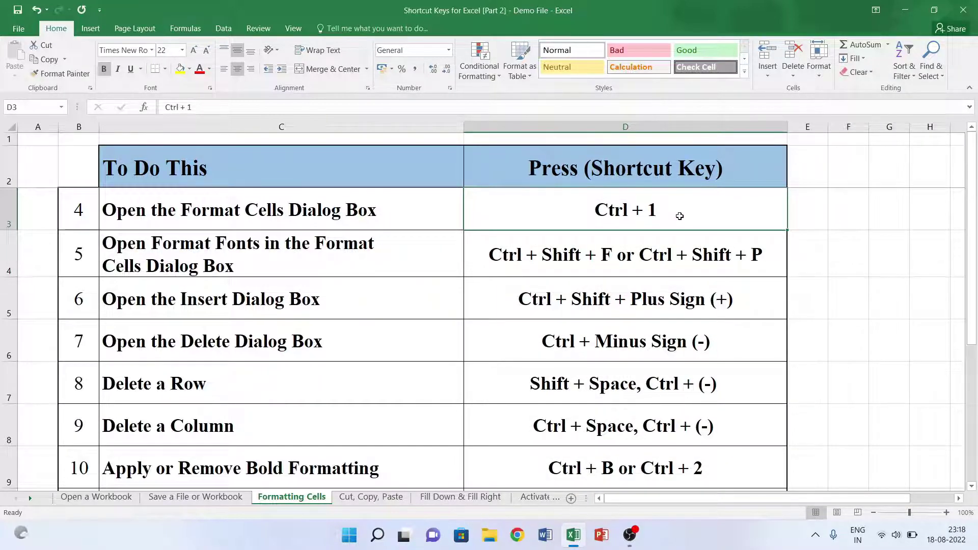
Open and close the font settings of the Format Cells dialog for cell D3, and select cell C4, "Open Format Fonts in the Format Cells Dialog Box".
key("ctrl+shift+f")
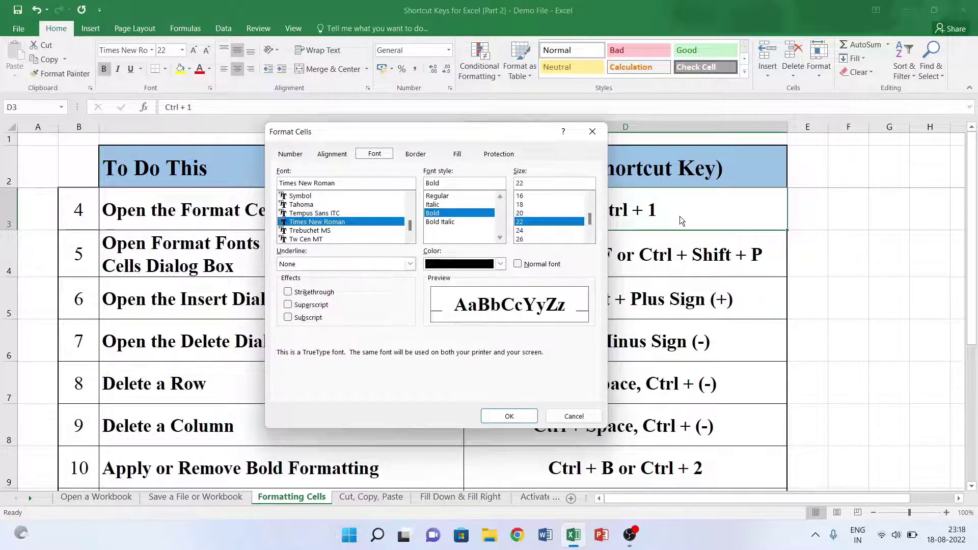
left_click(594, 132)
left_click(185, 264)
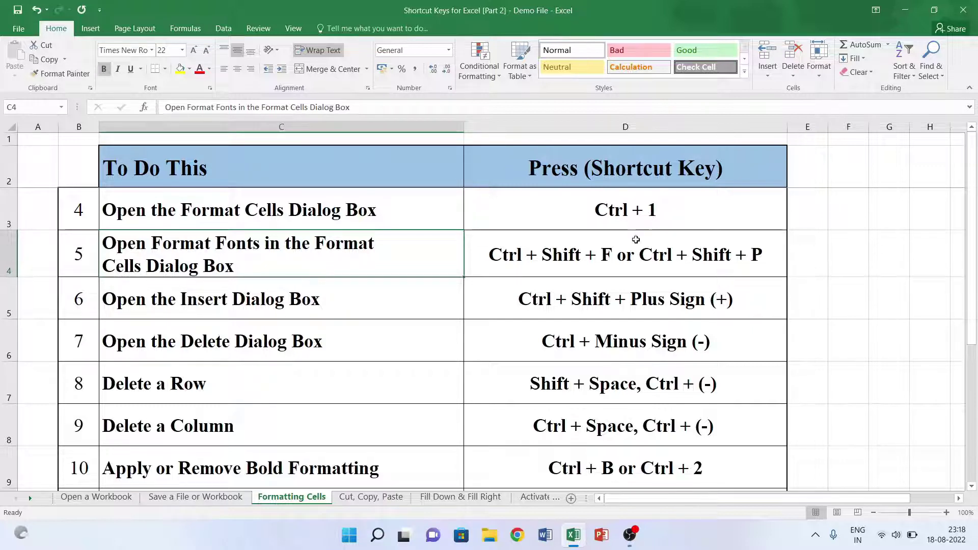
Try the Strikethrough effect in the font settings for cell D4 and close the Format Cells dialog without applying it.
left_click(652, 253)
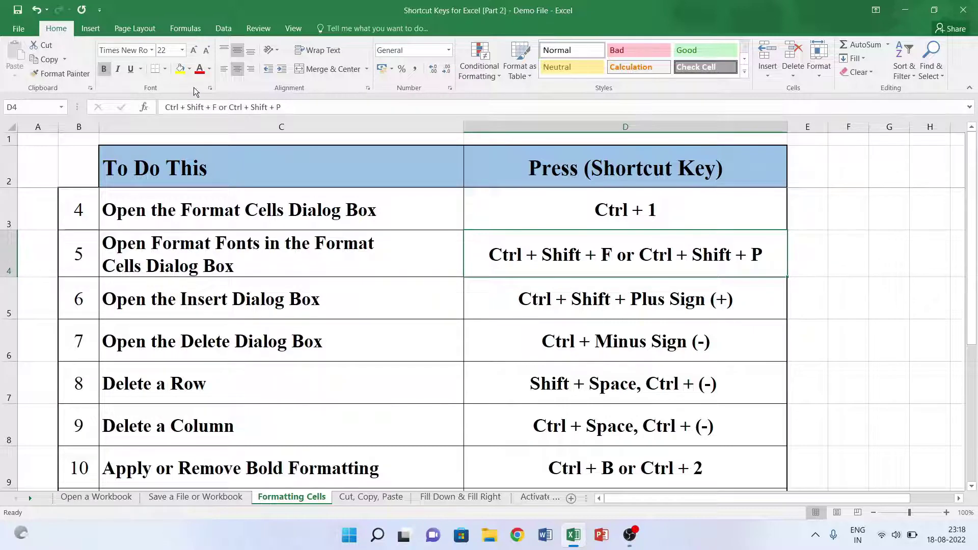
left_click(209, 89)
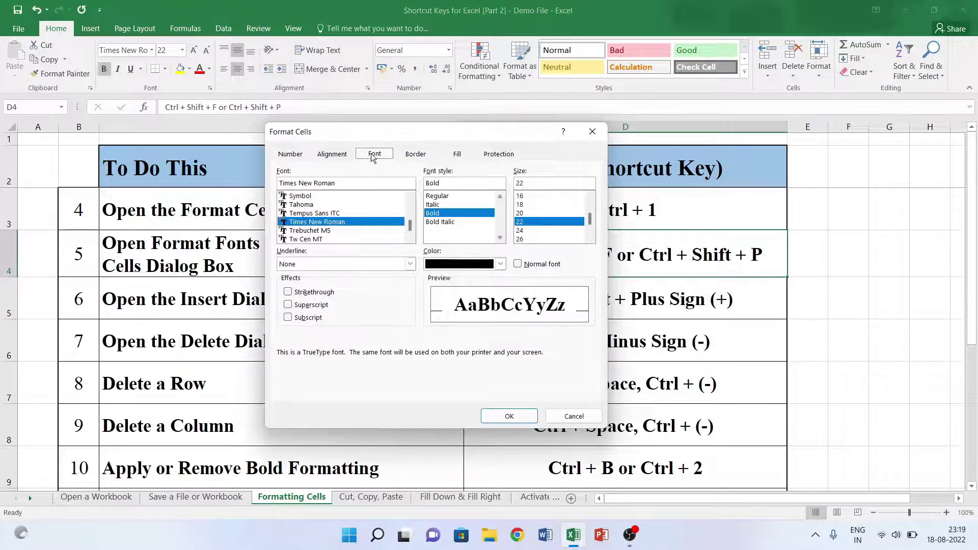
left_click(294, 154)
left_click(375, 154)
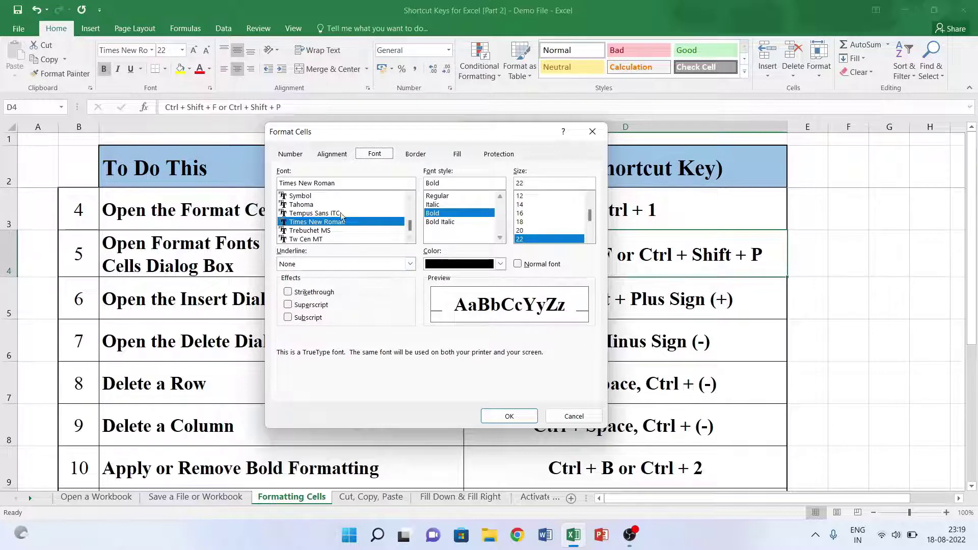
left_click(288, 292)
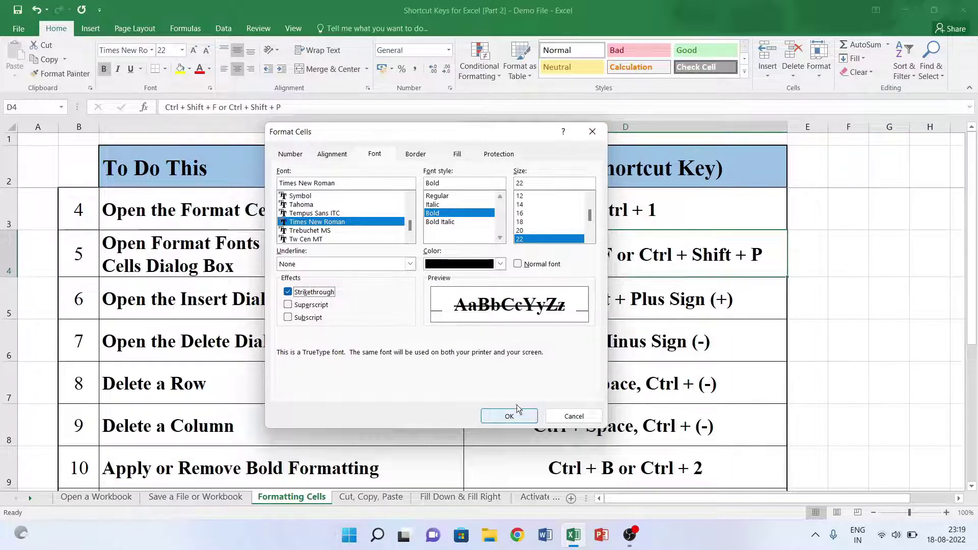
left_click(591, 133)
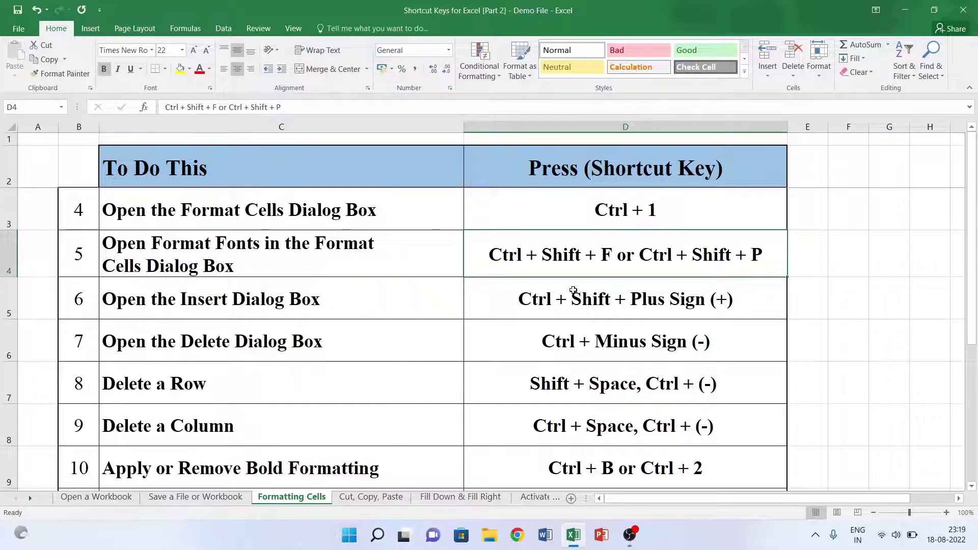
Open the Format Cells dialog at its font settings for cell D4 three times, closing it unchanged each time.
key("ctrl+shift+f")
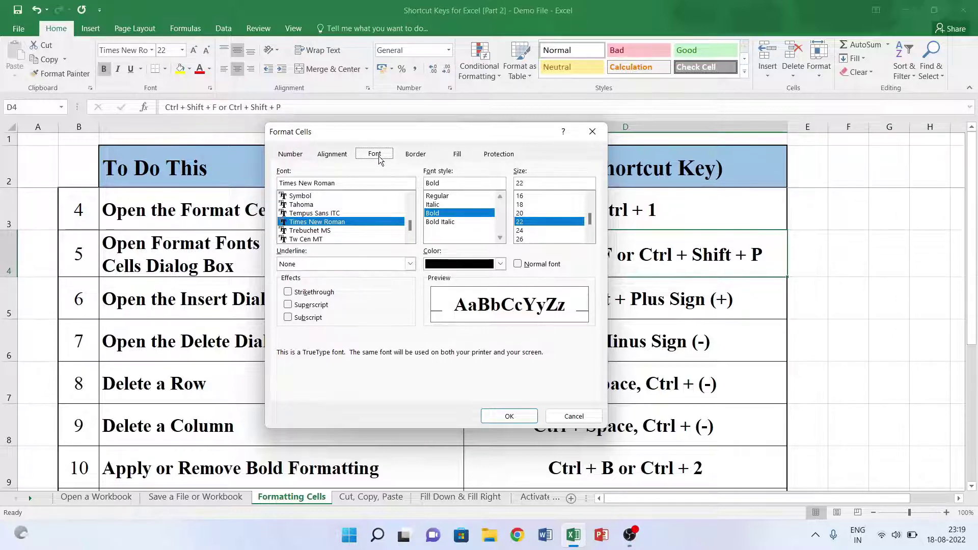
left_click(588, 136)
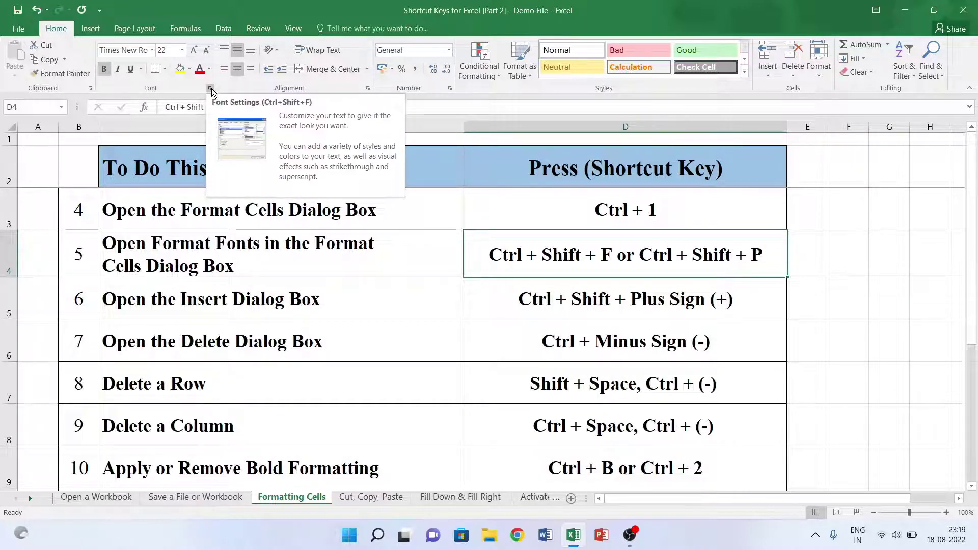
left_click(211, 90)
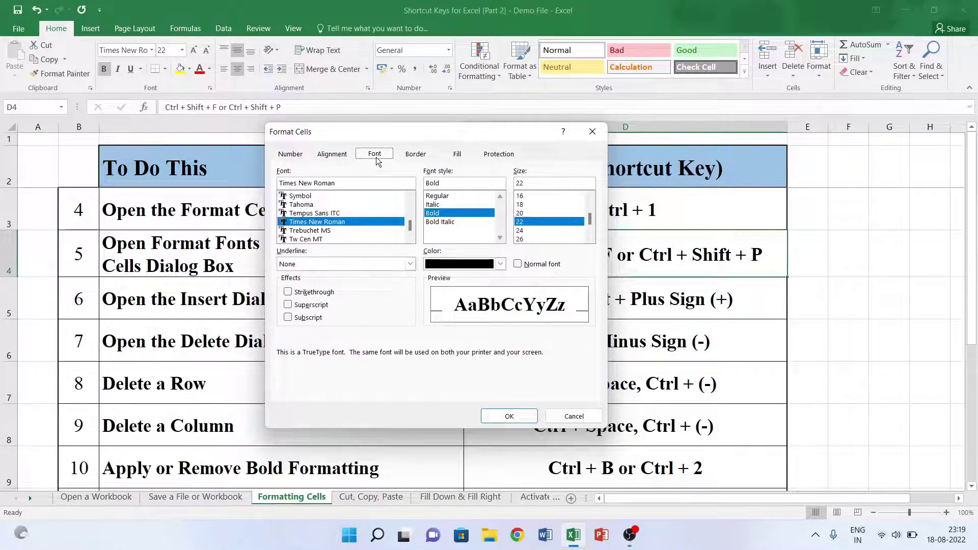
left_click(593, 132)
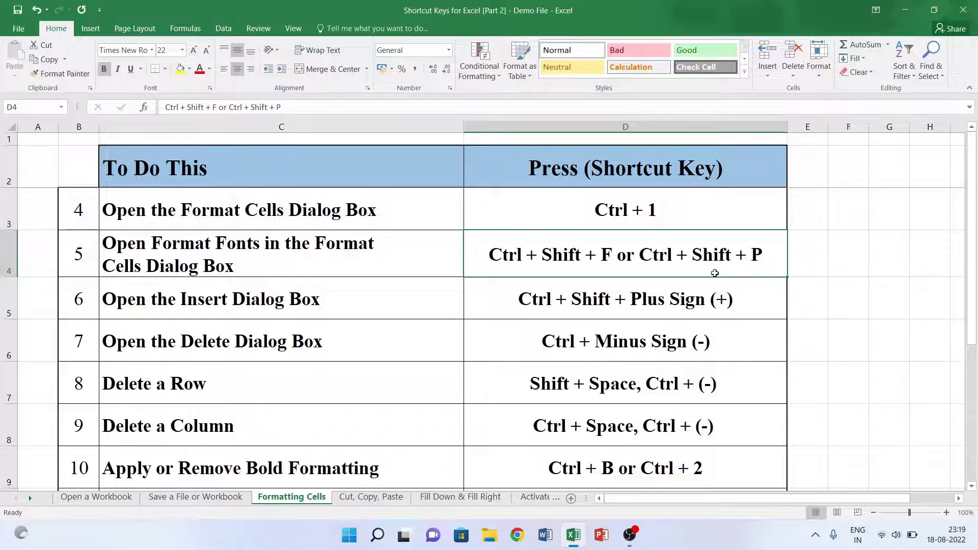
key("ctrl+shift+f")
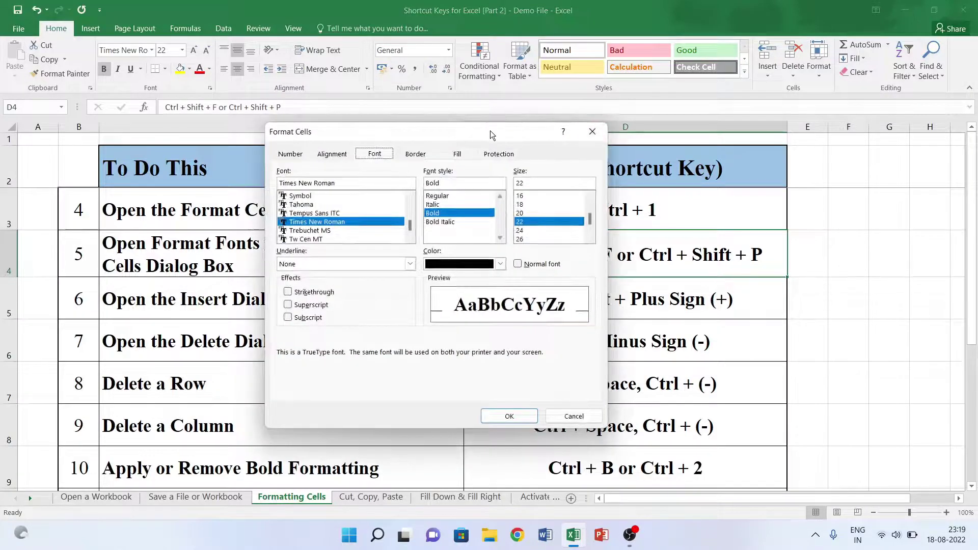
left_click(593, 131)
Select cell C5, "Open the Insert Dialog Box", show the cell insertion options, and open the Insert dialog, closing it without inserting anything.
left_click(333, 288)
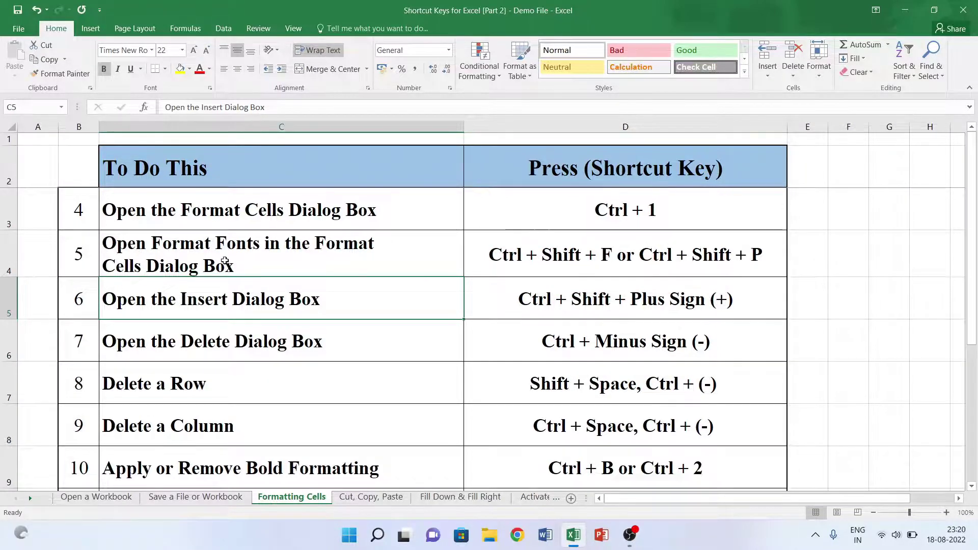
scroll(229, 257, "down", 3)
scroll(229, 258, "up", 3)
key("Down")
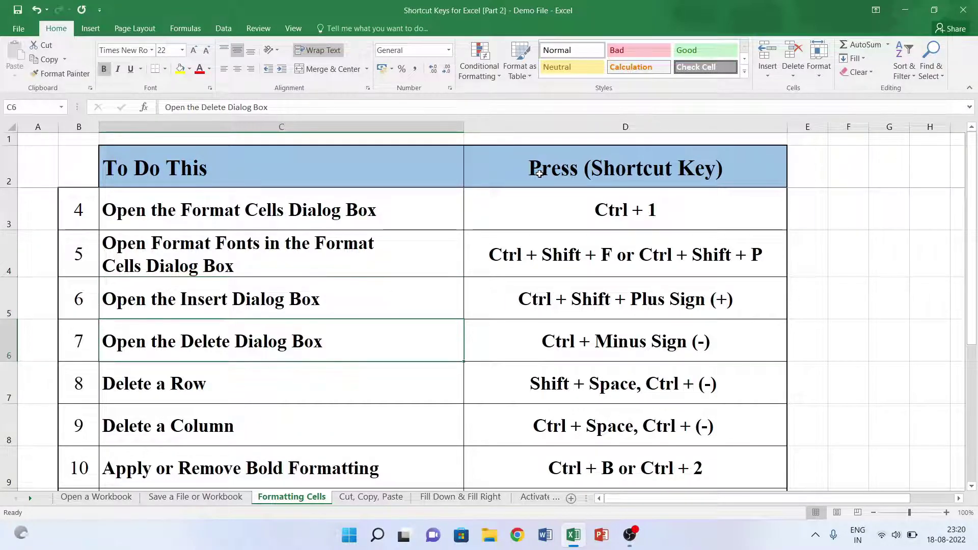
key("Up")
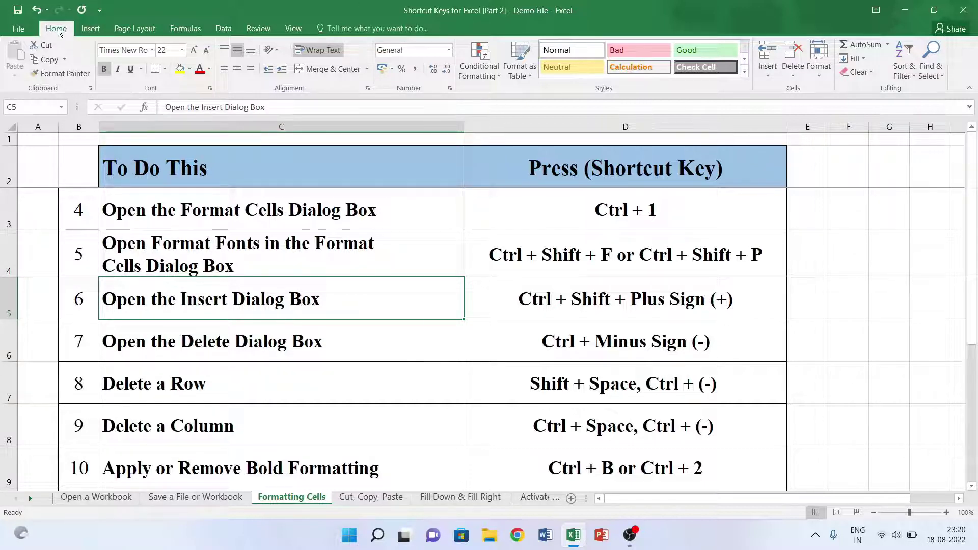
left_click(764, 75)
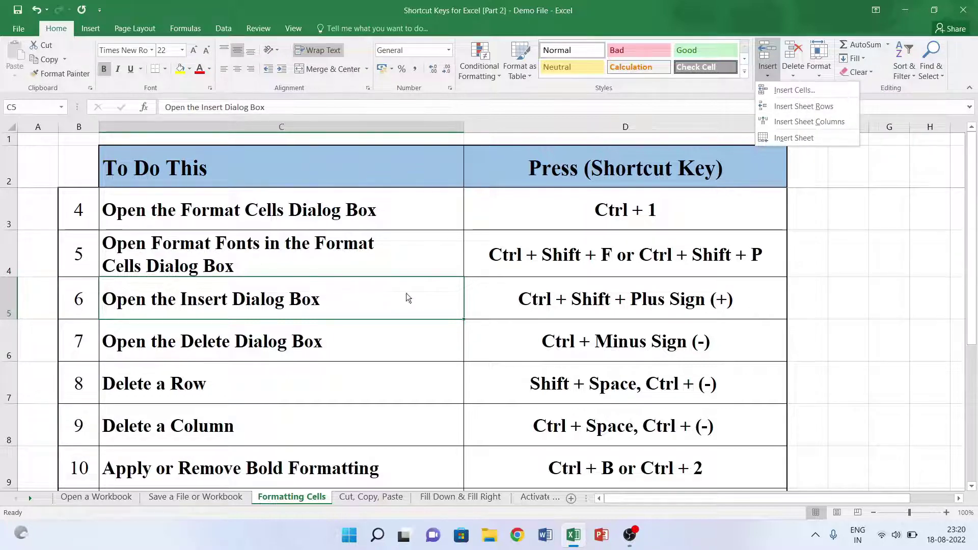
left_click(531, 291)
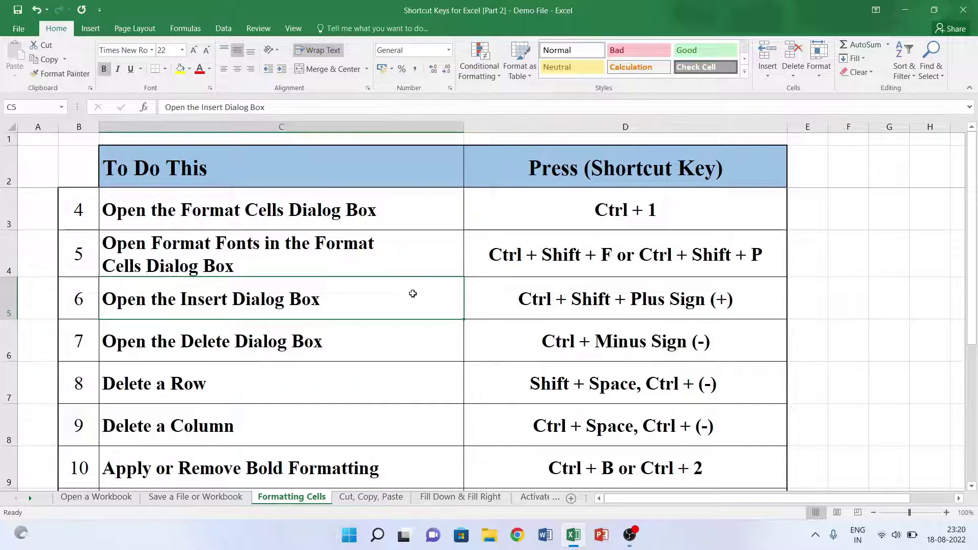
key("ctrl+shift+plus")
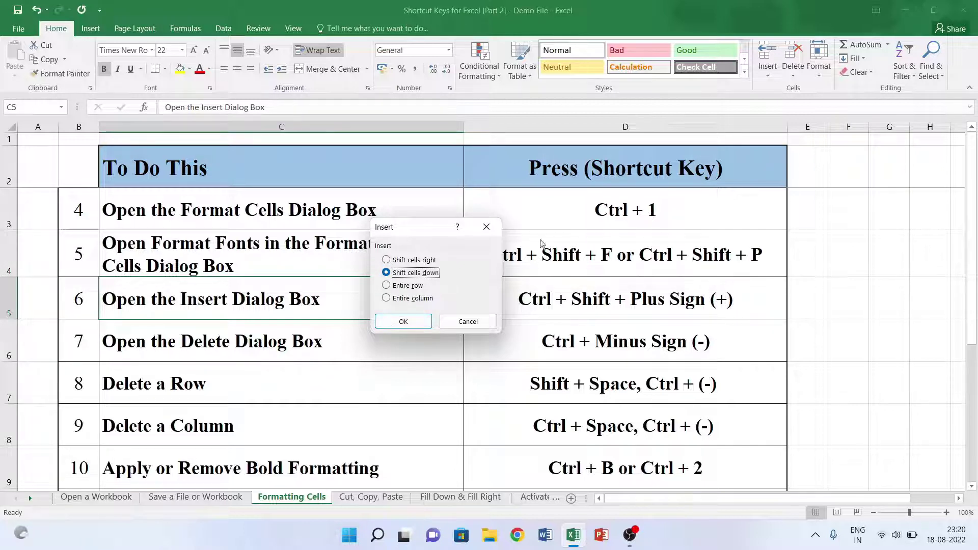
left_click(483, 228)
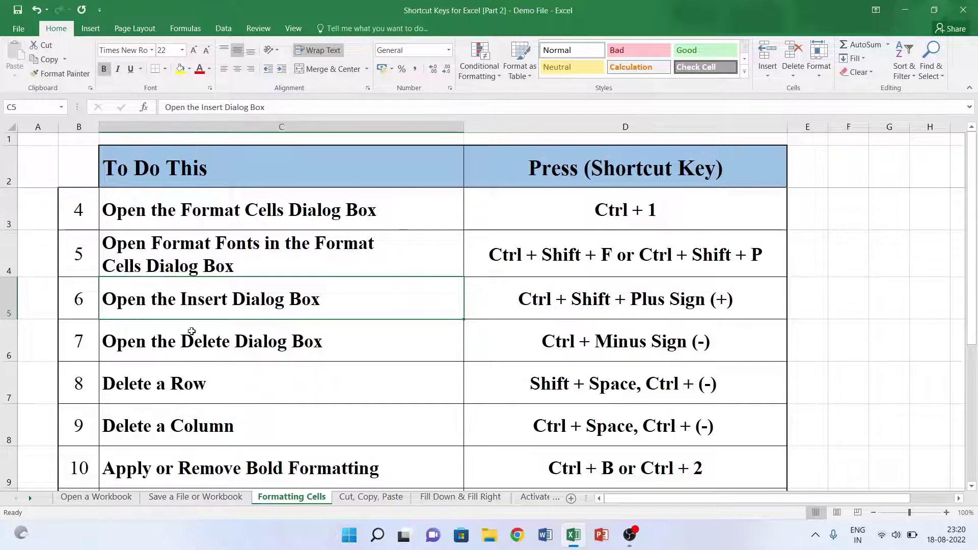
Show the cell deletion options for cell C6, and open the Delete dialog for cell D6, closing it without deleting anything.
left_click(332, 348)
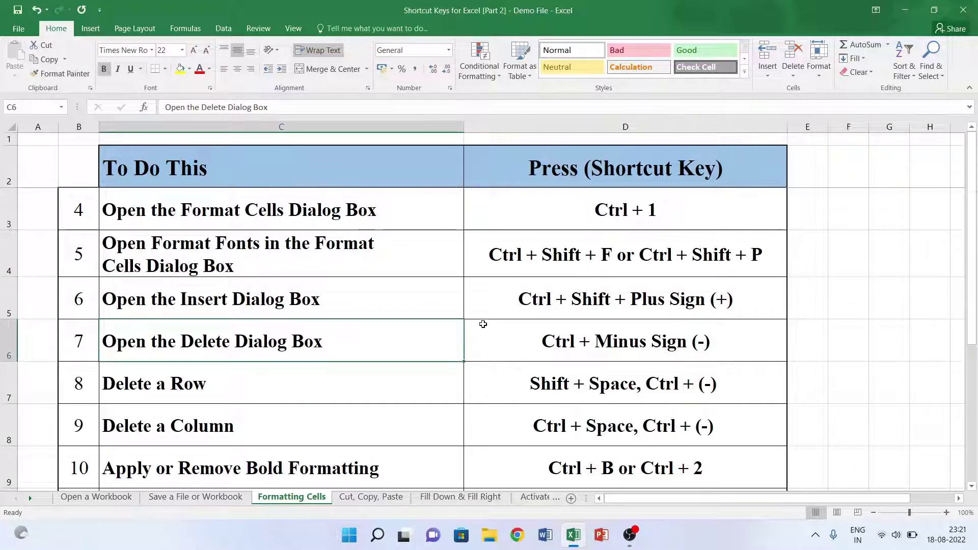
left_click(791, 77)
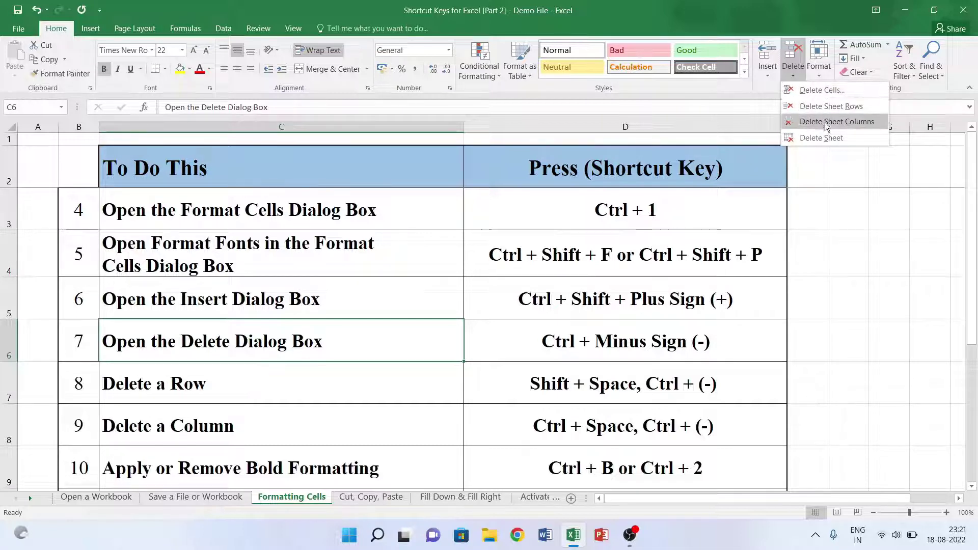
left_click(241, 362)
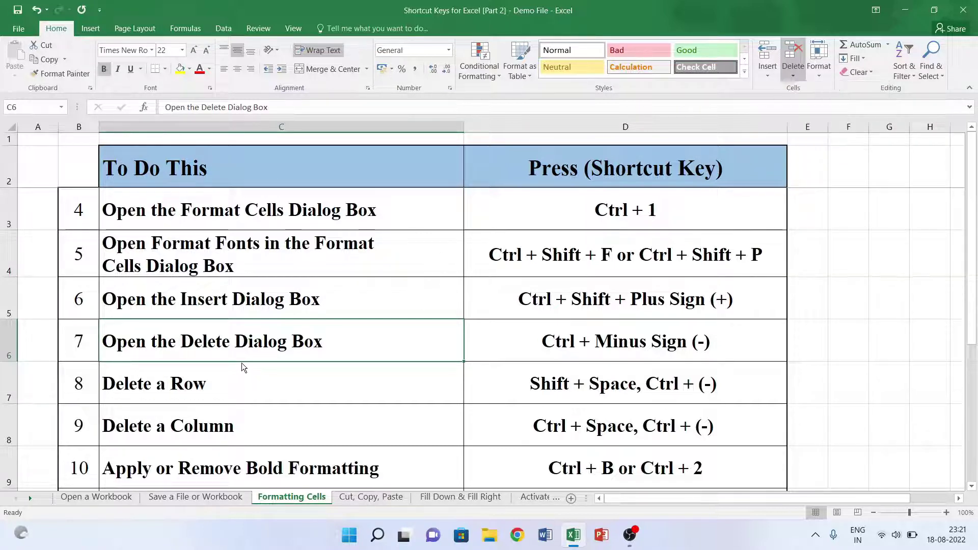
left_click(548, 337)
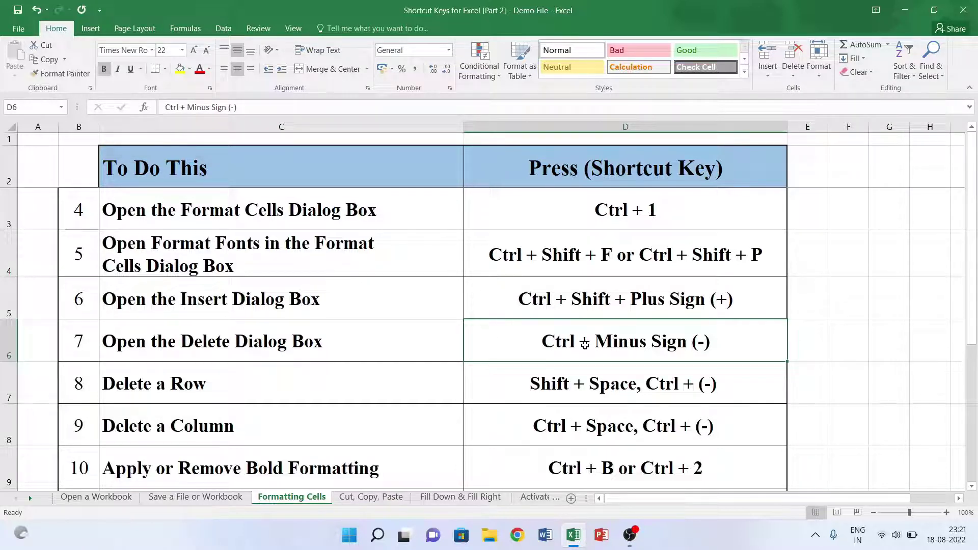
key("ctrl+minus")
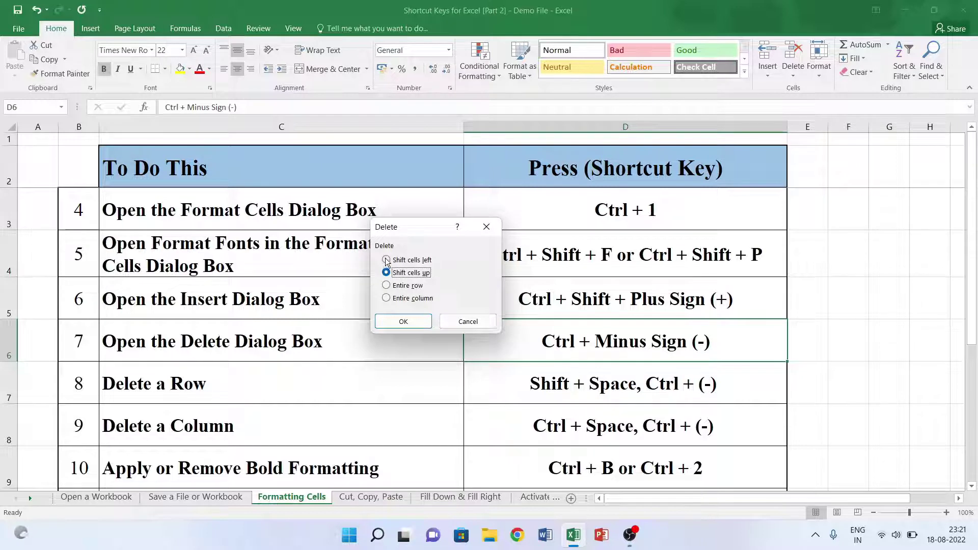
left_click(487, 227)
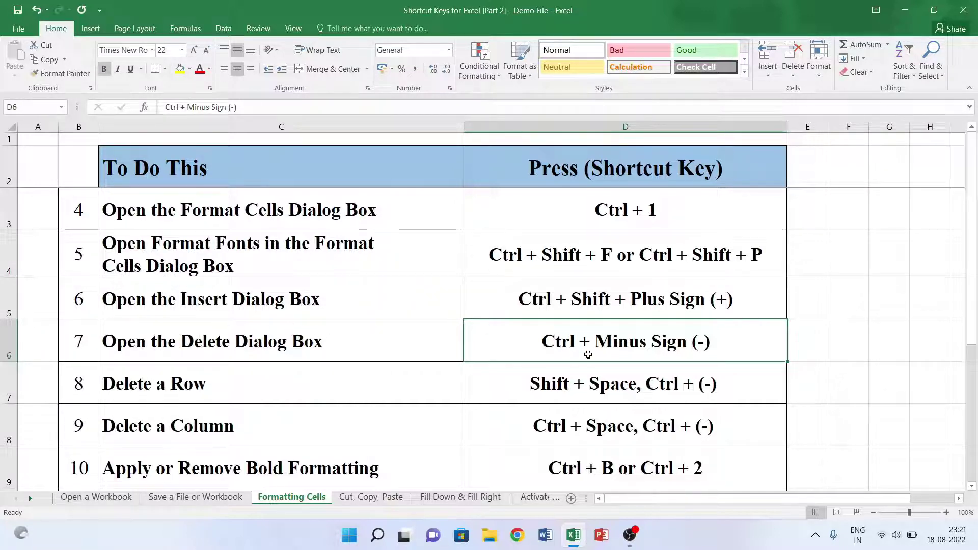
Select the entire row of cell C7, "Delete a Row", and delete that row from the shortcut table.
key("Down")
left_click(265, 398)
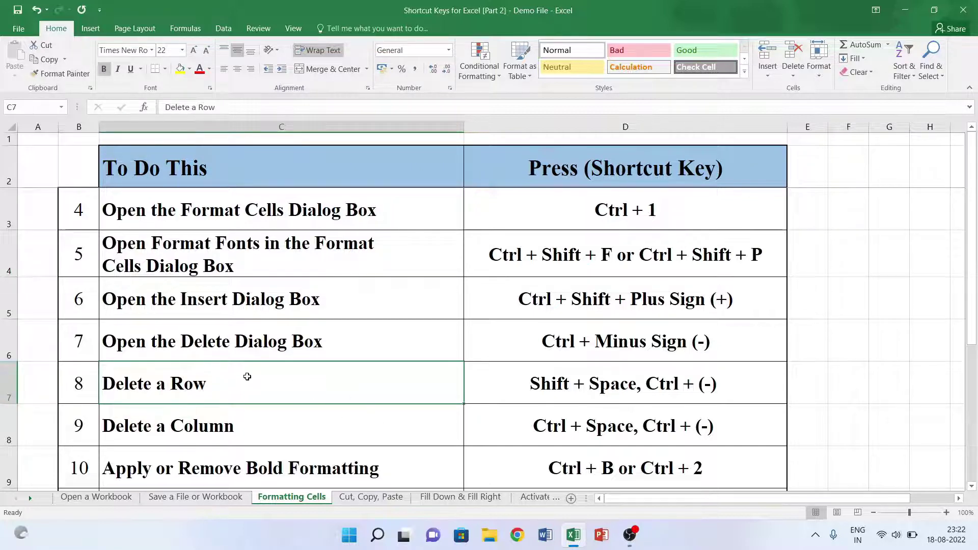
key("shift+space")
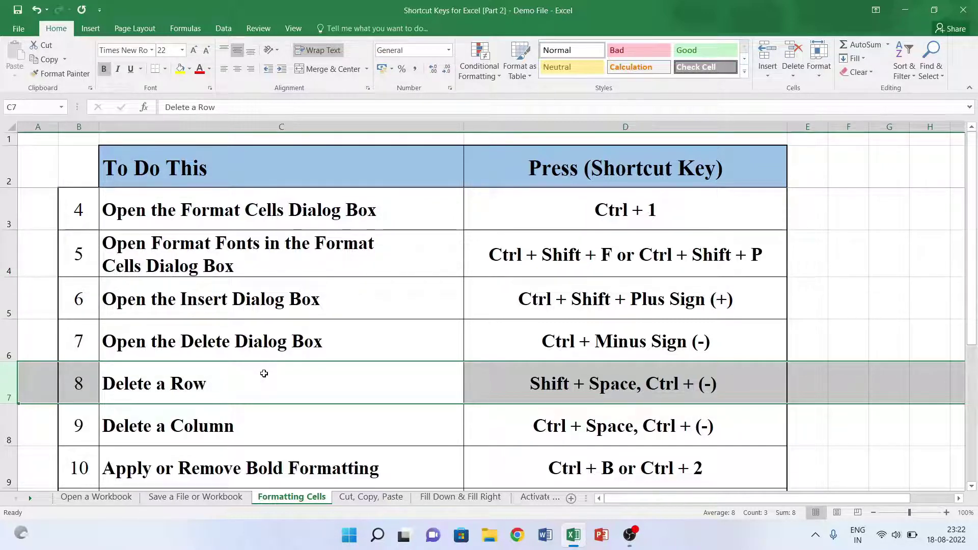
key("ctrl+minus")
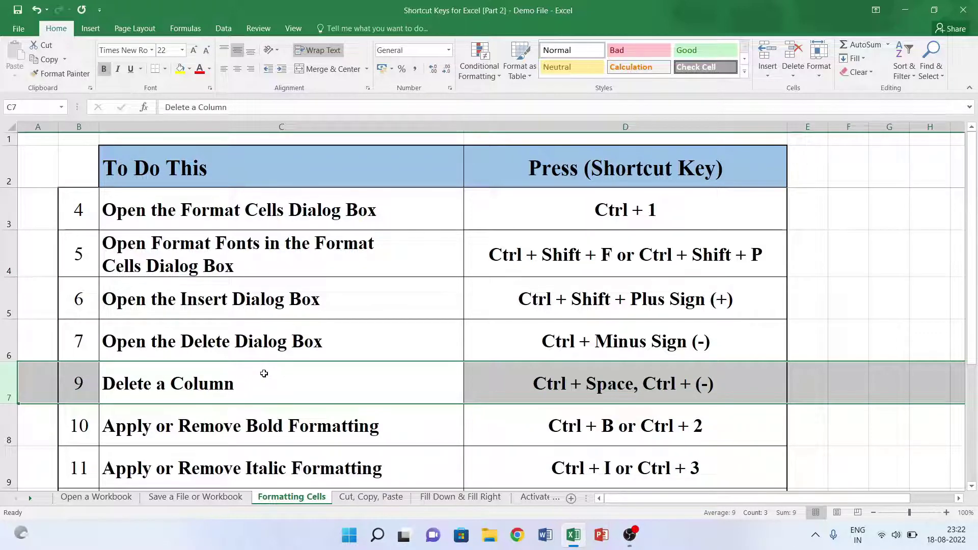
Undo the deletion of the "Delete a Row" row in the shortcut table.
key("ctrl+z")
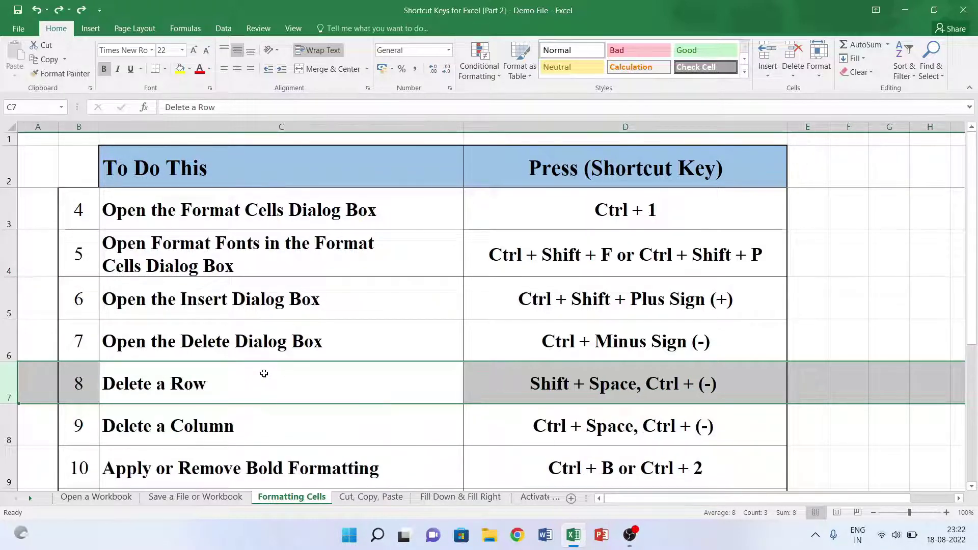
left_click(232, 420)
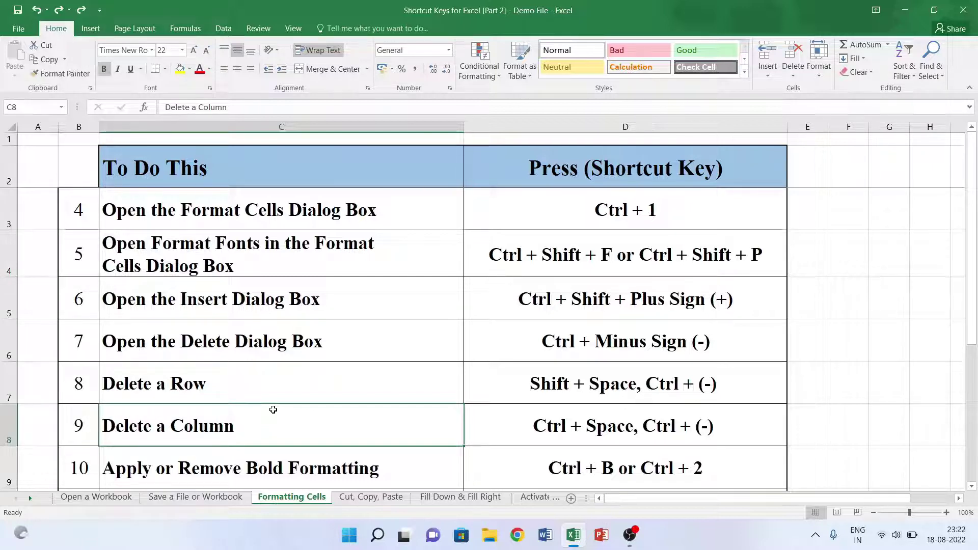
Delete the entire column containing cell C7, "Delete a Row", and undo the column deletion.
left_click(209, 375)
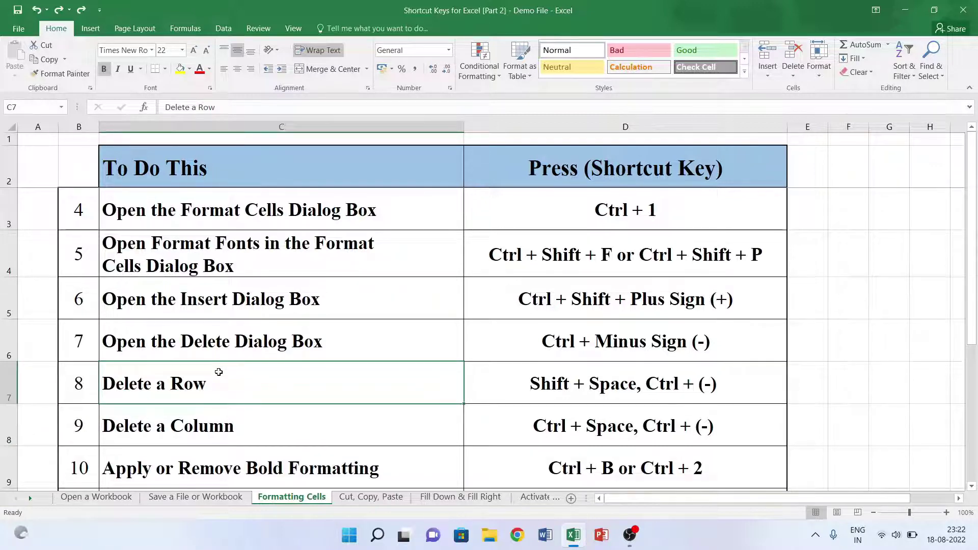
key("ctrl+space")
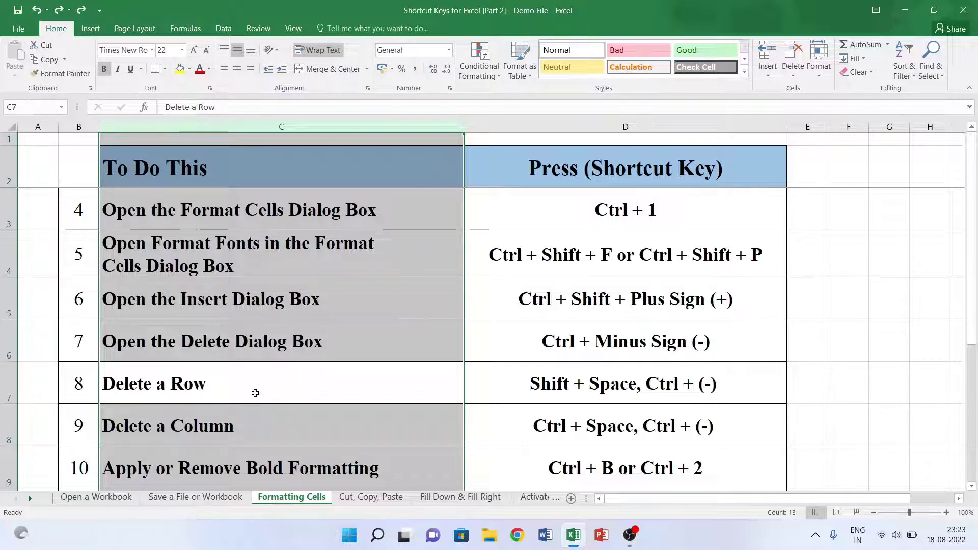
key("ctrl+minus")
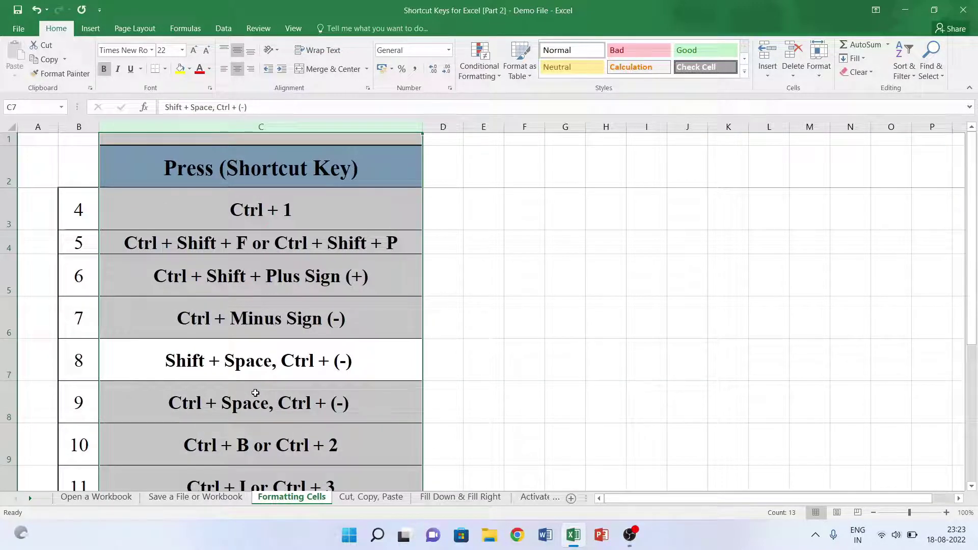
key("ctrl+z")
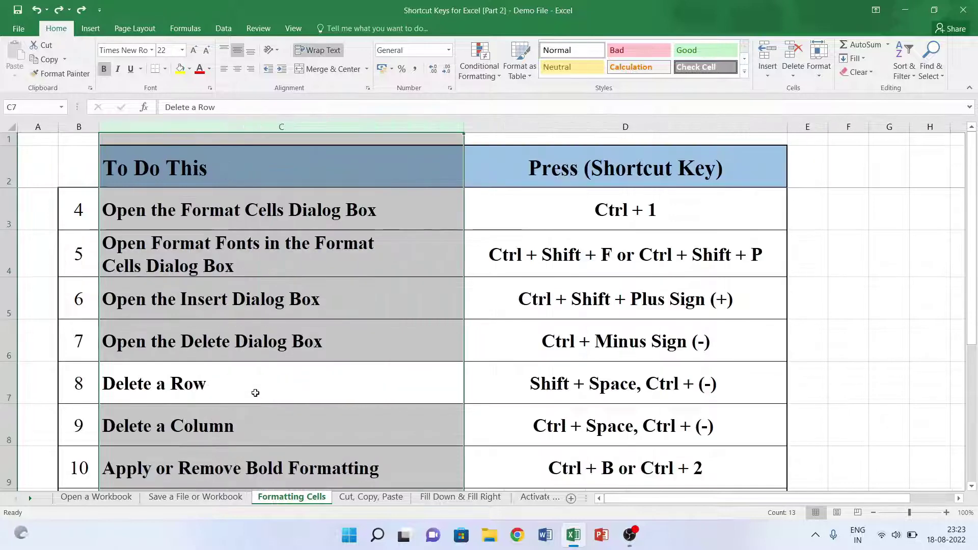
left_click(356, 407)
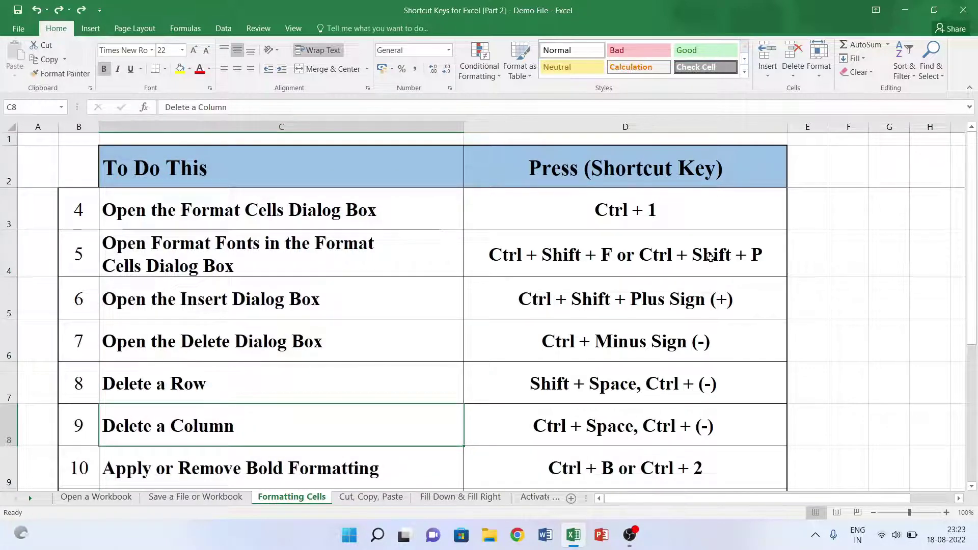
key("Down")
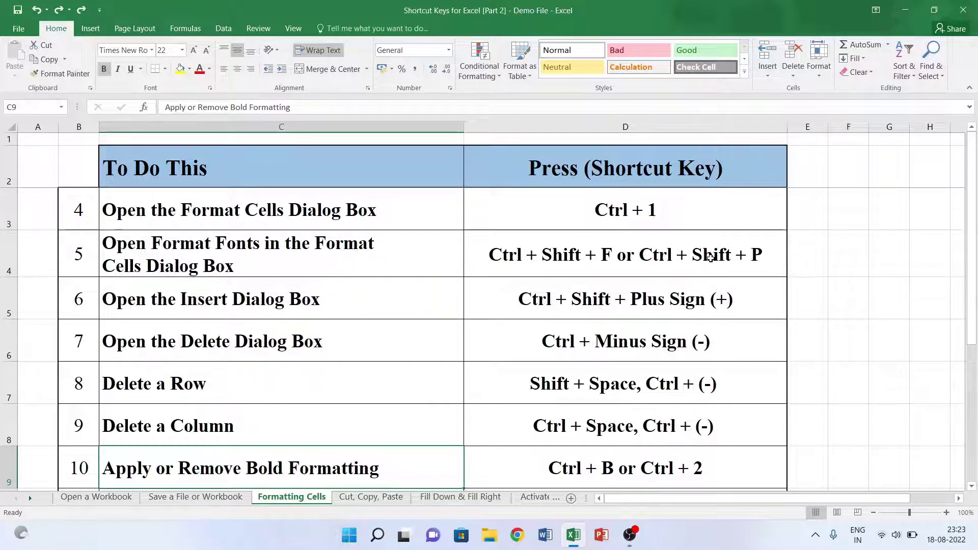
key("Down")
key("Down")
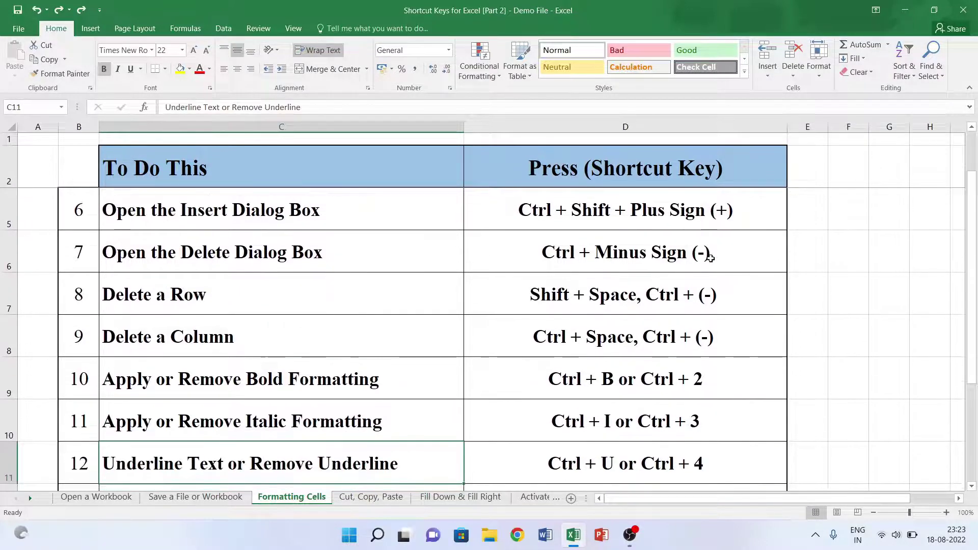
key("Up")
key("Up")
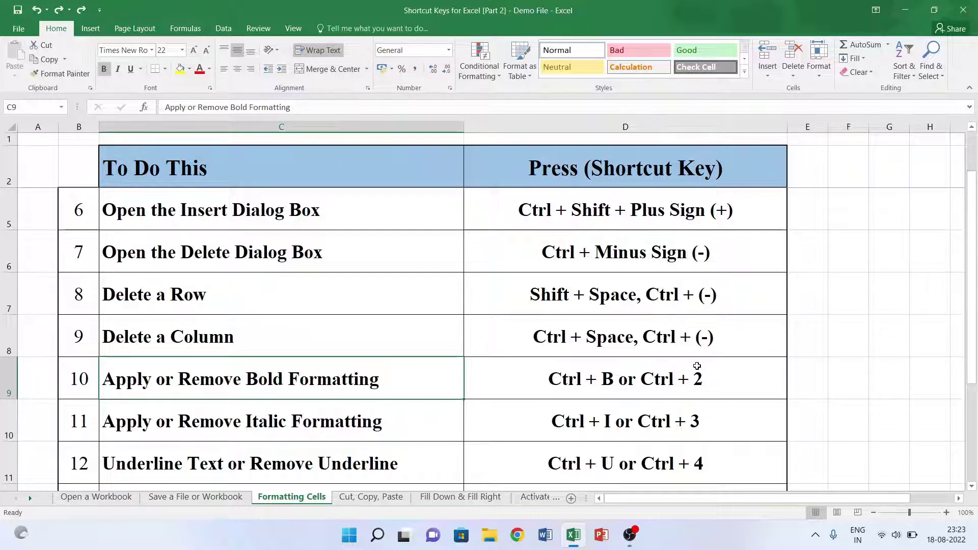
left_click(257, 331)
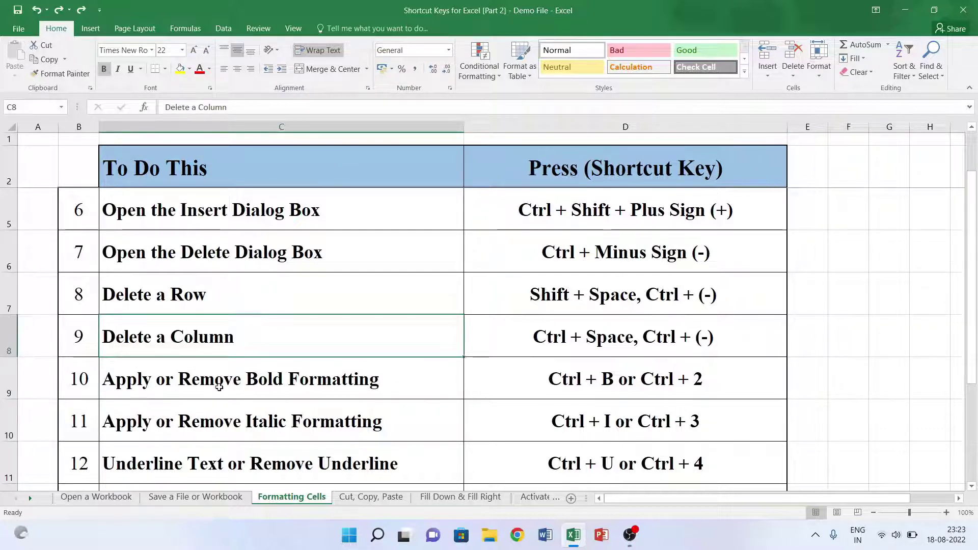
Remove and reapply bold formatting twice on cell C9, "Apply or Remove Bold Formatting".
left_click(219, 387)
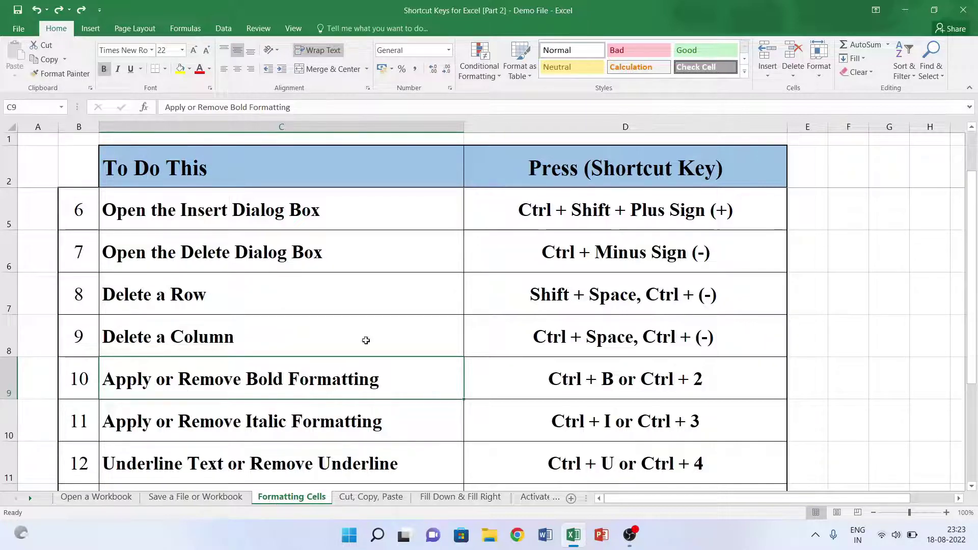
left_click(105, 68)
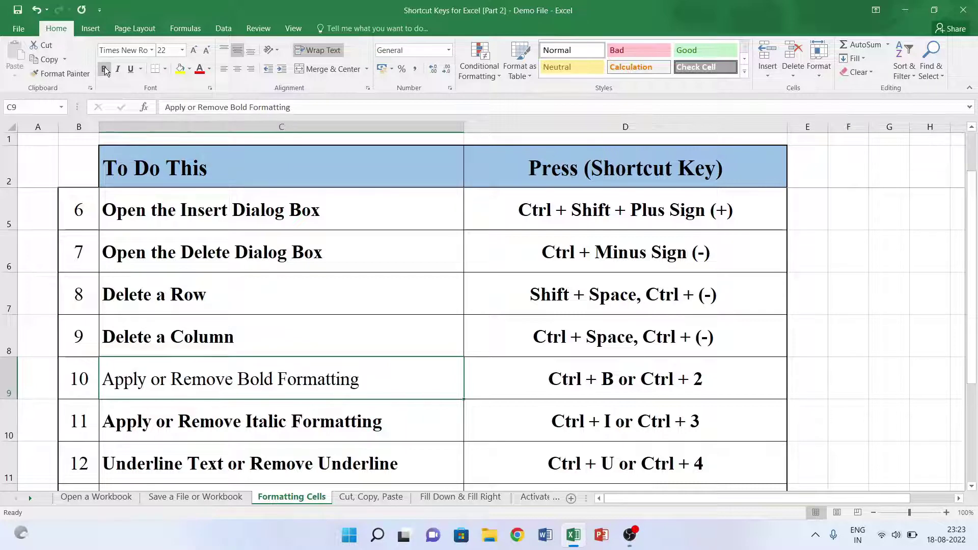
left_click(105, 66)
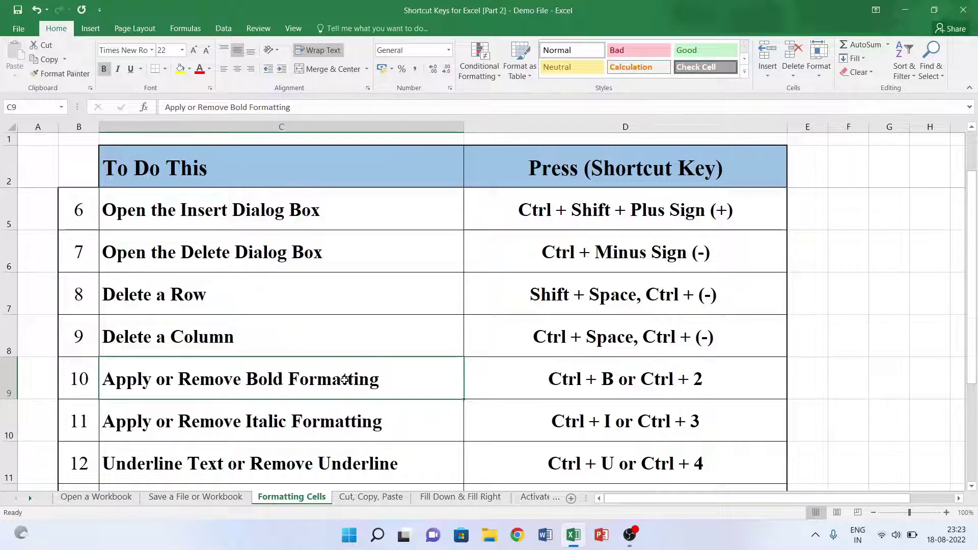
key("ctrl+b")
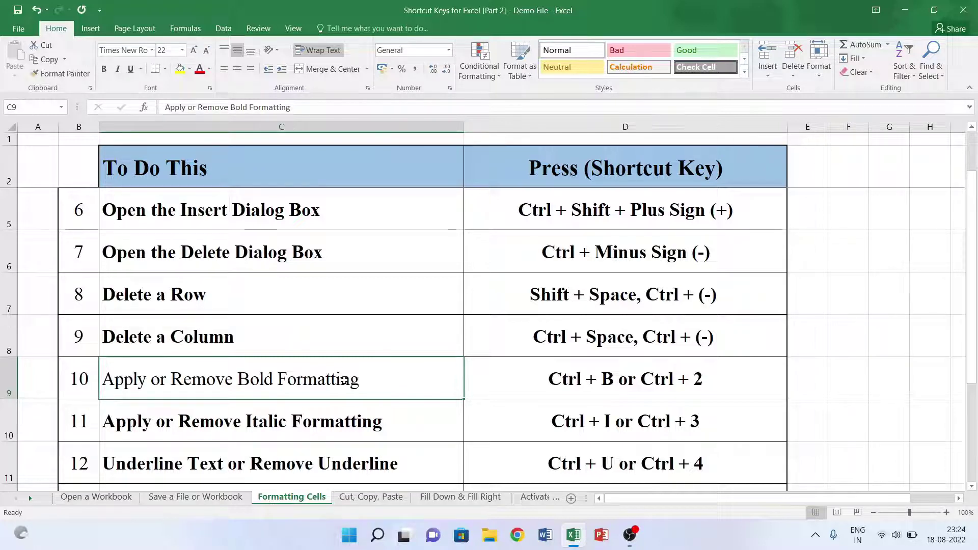
key("ctrl+b")
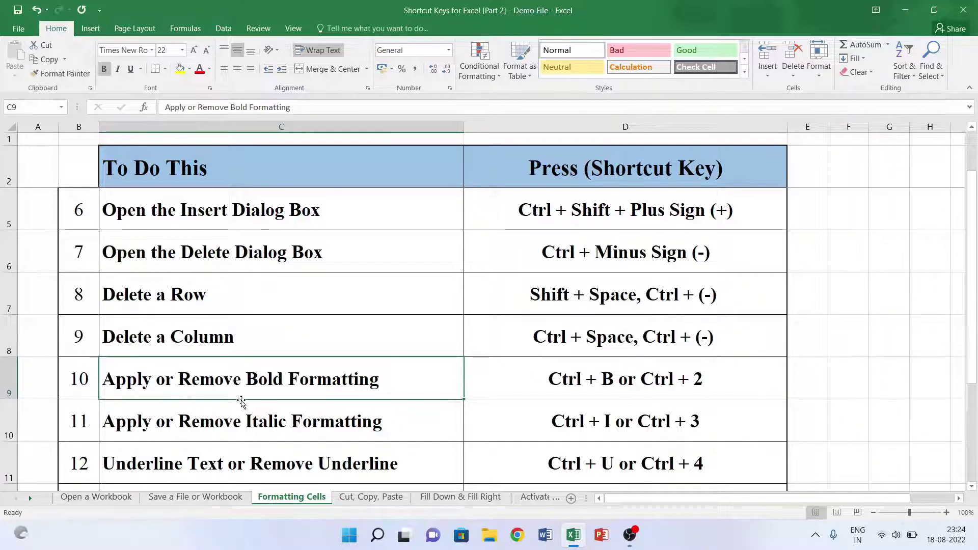
Apply italic formatting to cell C10, "Apply or Remove Italic Formatting", and remove it again.
left_click(270, 419)
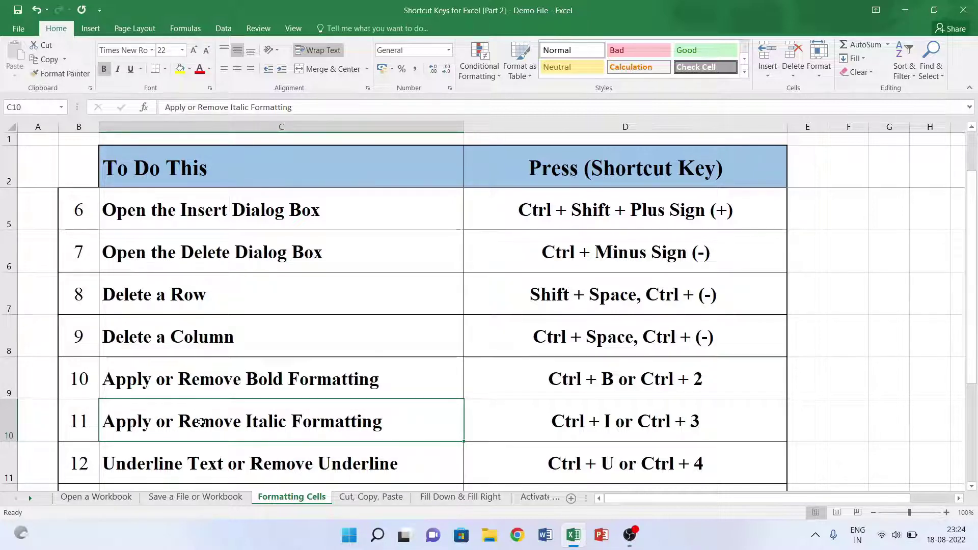
key("ctrl+i")
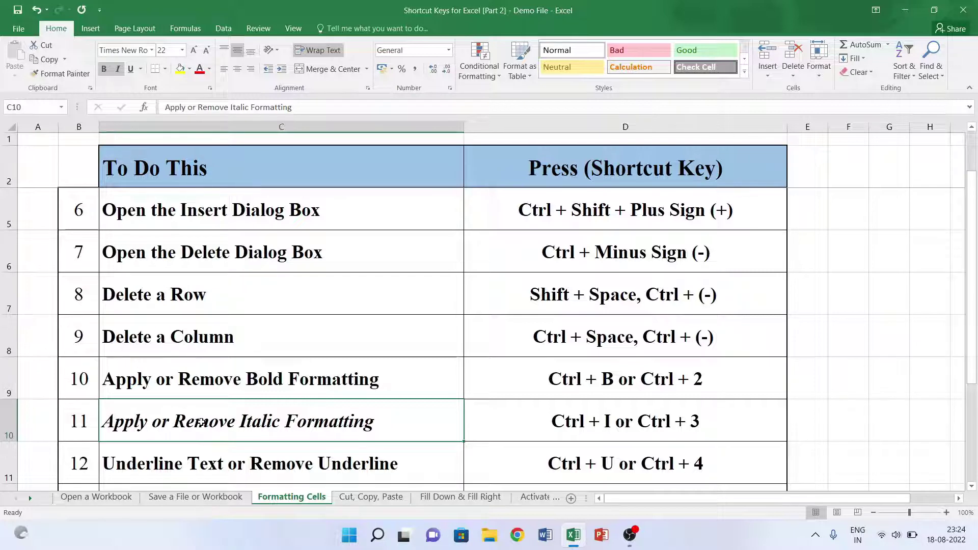
key("ctrl+i")
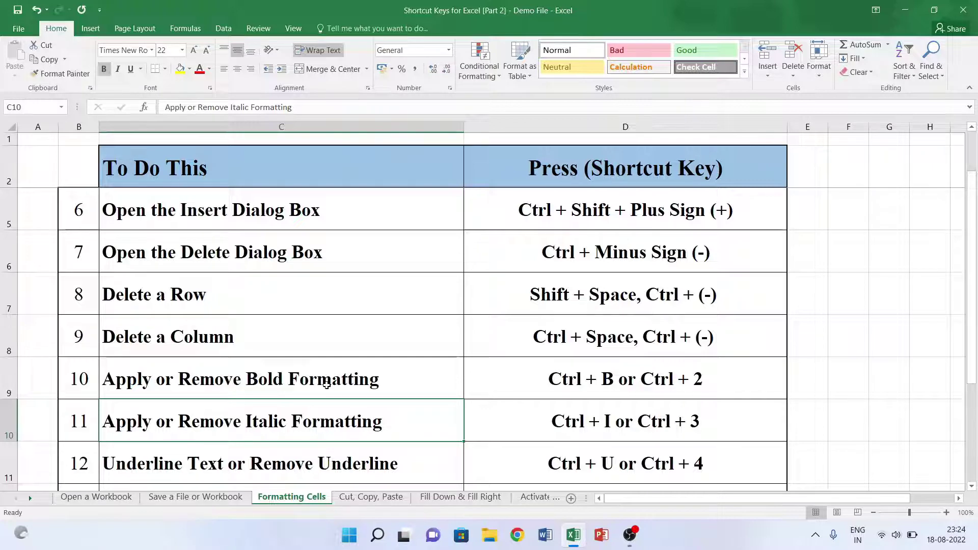
Underline the text in cell C11, "Underline Text or Remove Underline", and remove the underline again.
scroll(325, 406, "down", 3)
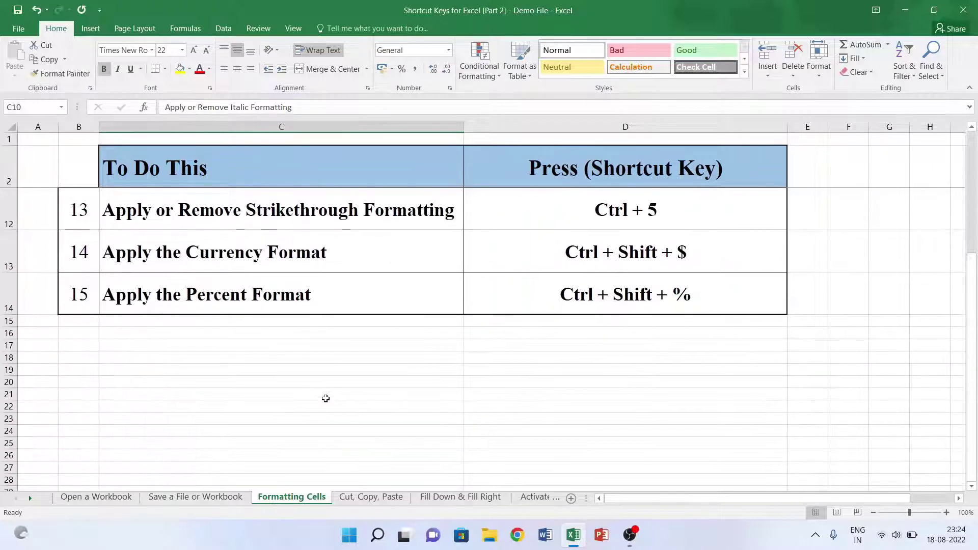
scroll(346, 308, "up", 1)
left_click(346, 308)
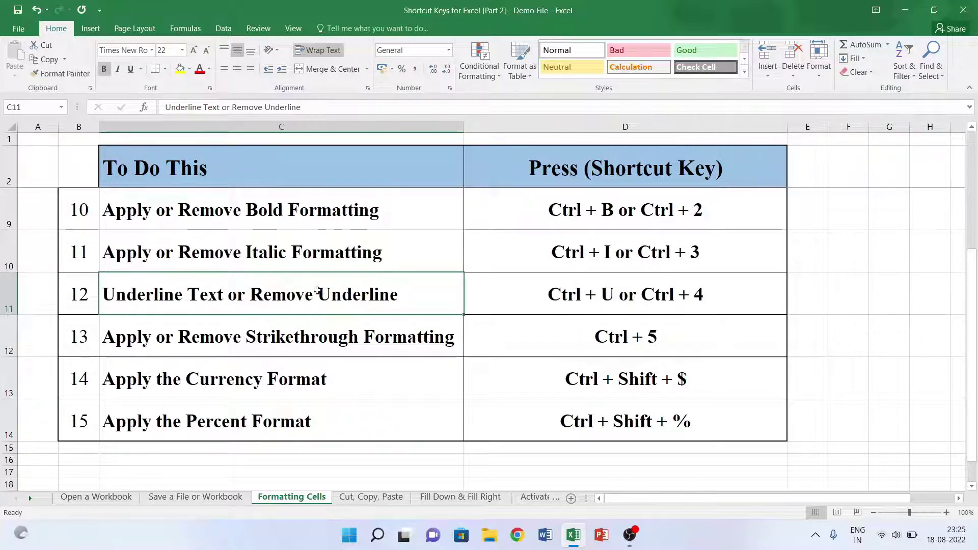
key("ctrl+u")
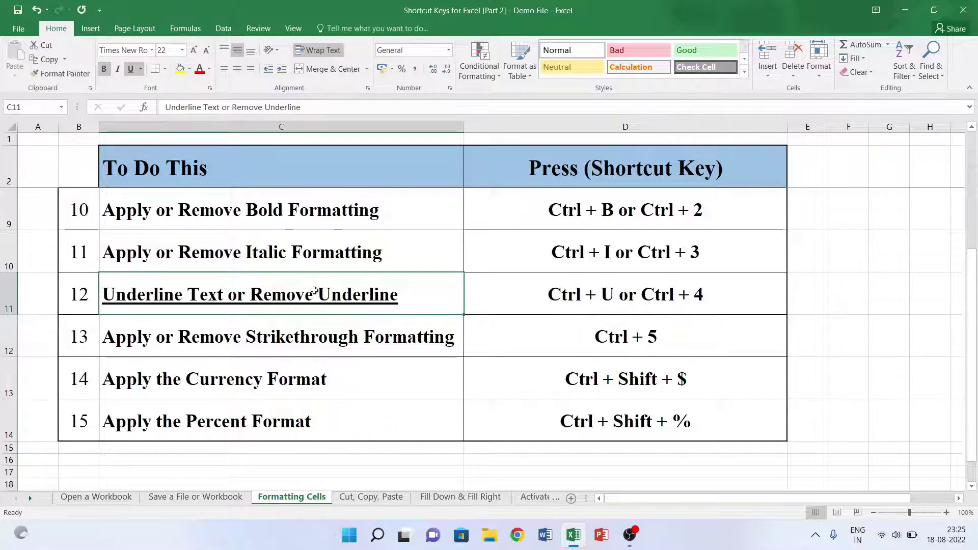
key("ctrl+u")
Turn on the Strikethrough effect for cell C12 in the Format Cells font settings, and close the dialog without applying it.
left_click(262, 345)
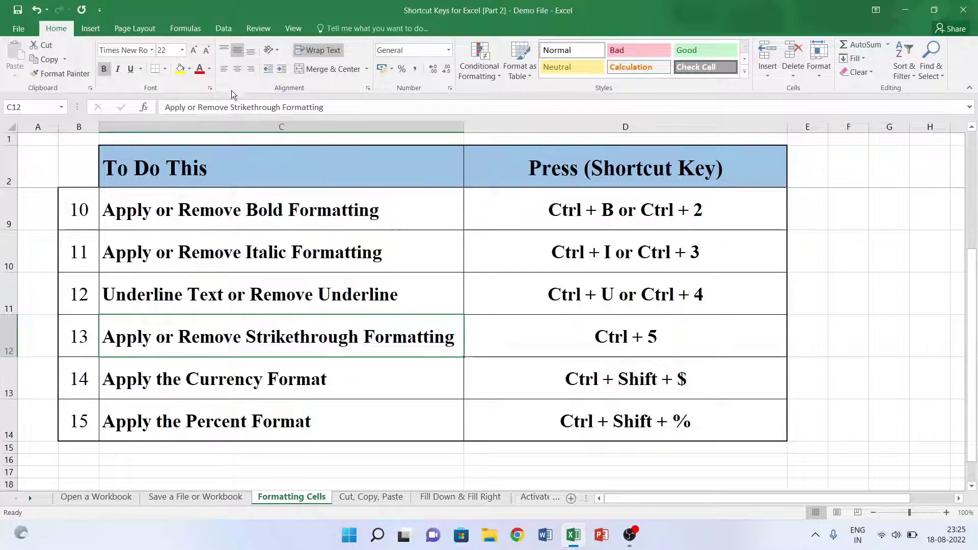
left_click(210, 88)
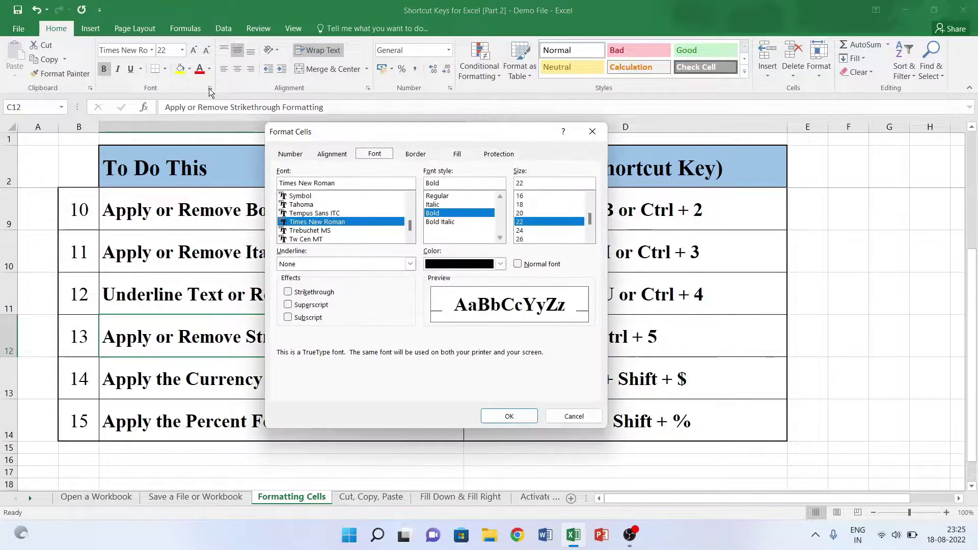
left_click(288, 292)
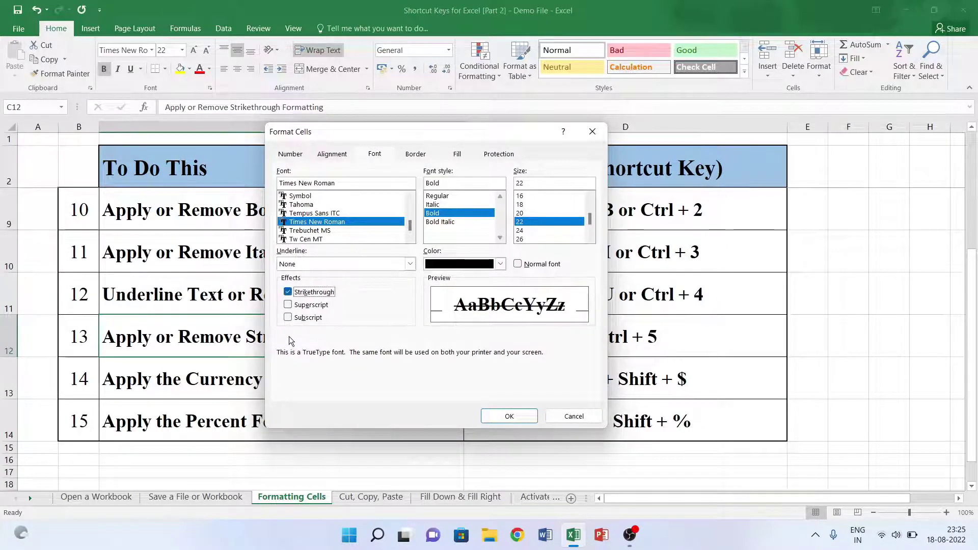
left_click(592, 131)
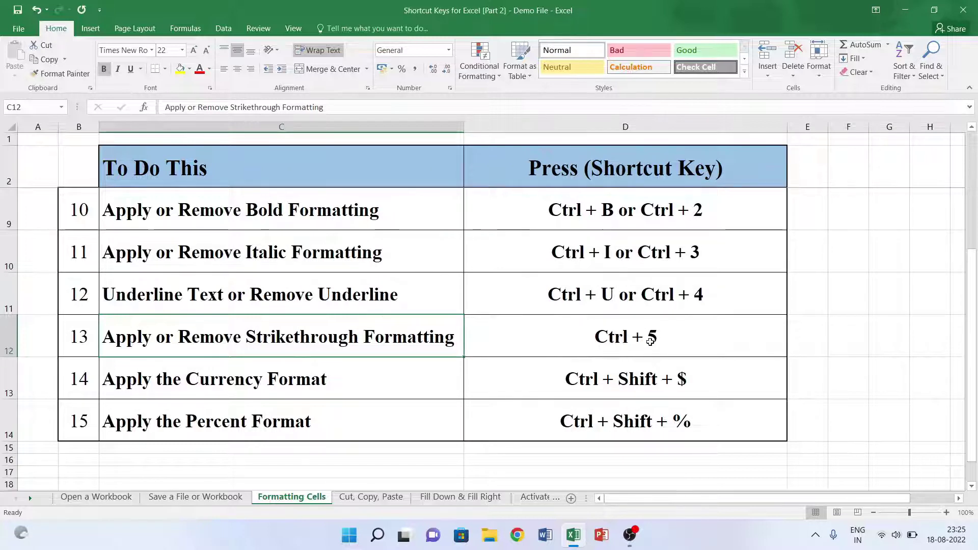
Apply strikethrough directly to cell C12, "Apply or Remove Strikethrough Formatting", and remove it again.
left_click(481, 351)
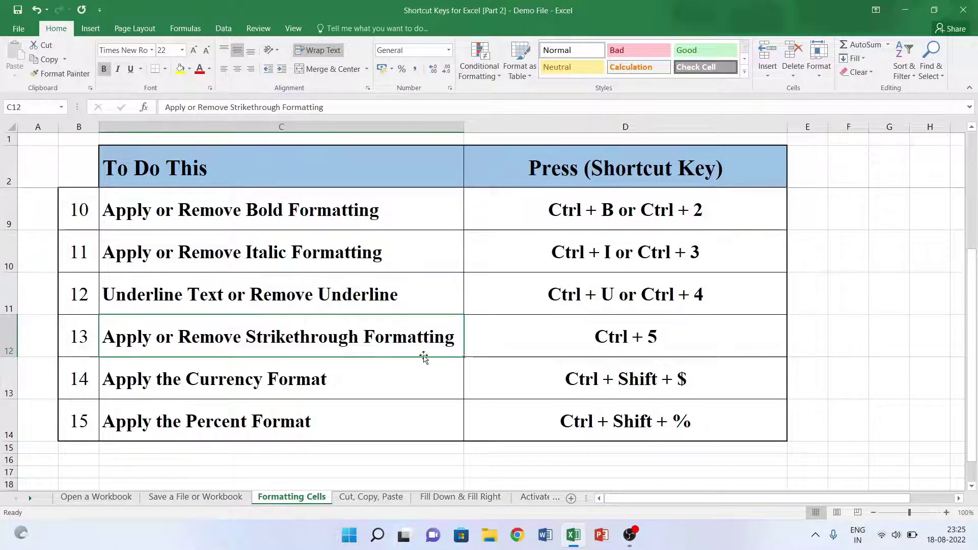
key("ctrl+5")
key("ctrl+5")
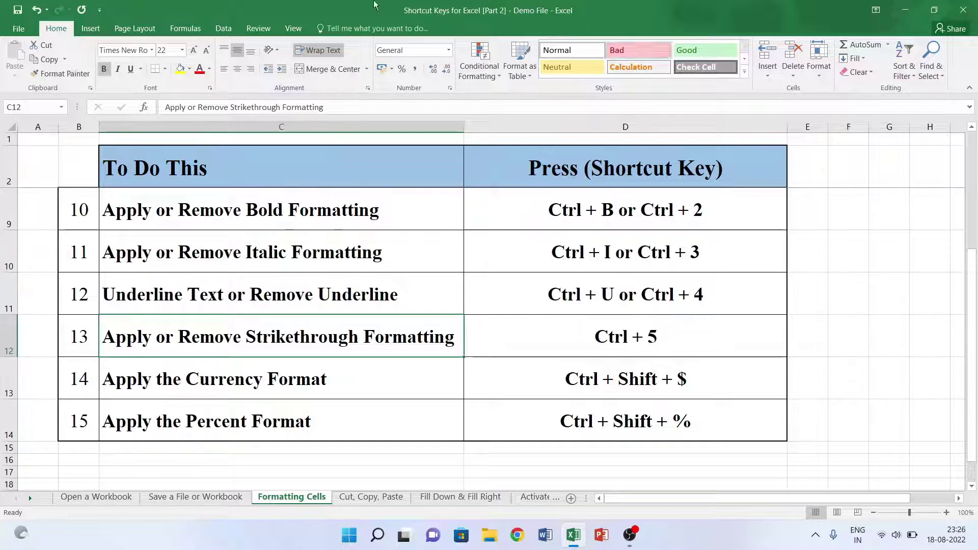
Show the currency choices of the accounting number format for cell C12, and leave them without applying one.
left_click(393, 68)
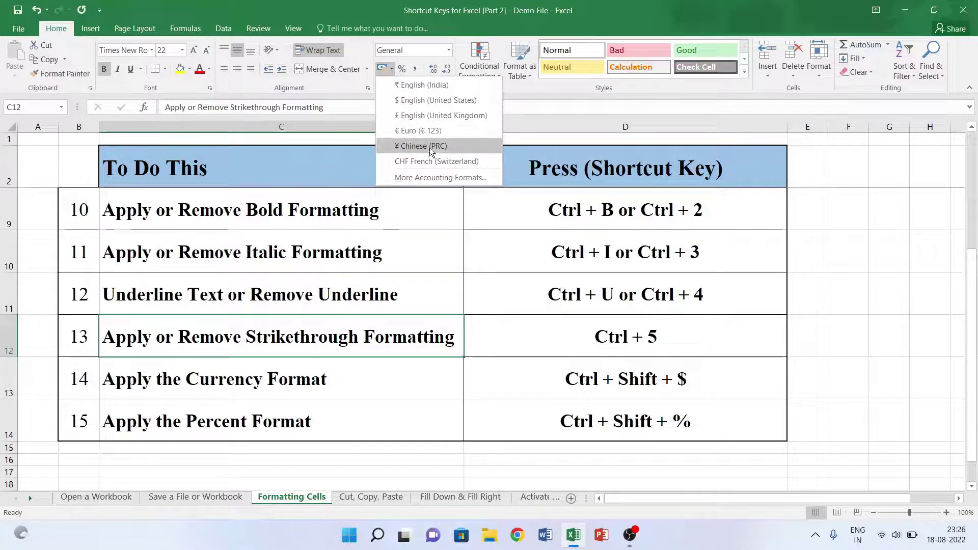
left_click(887, 244)
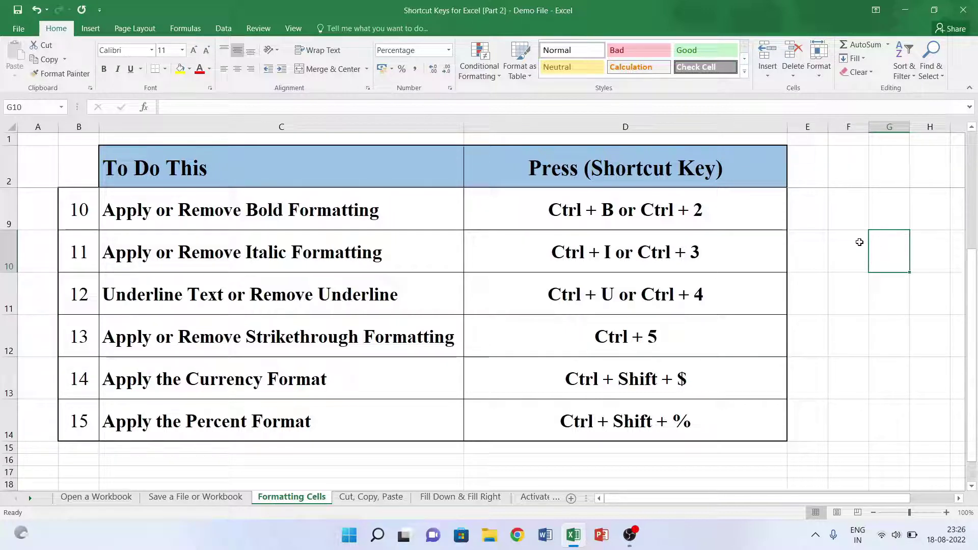
Enter 5% in cell G10, and clear that cell's contents.
type("5%")
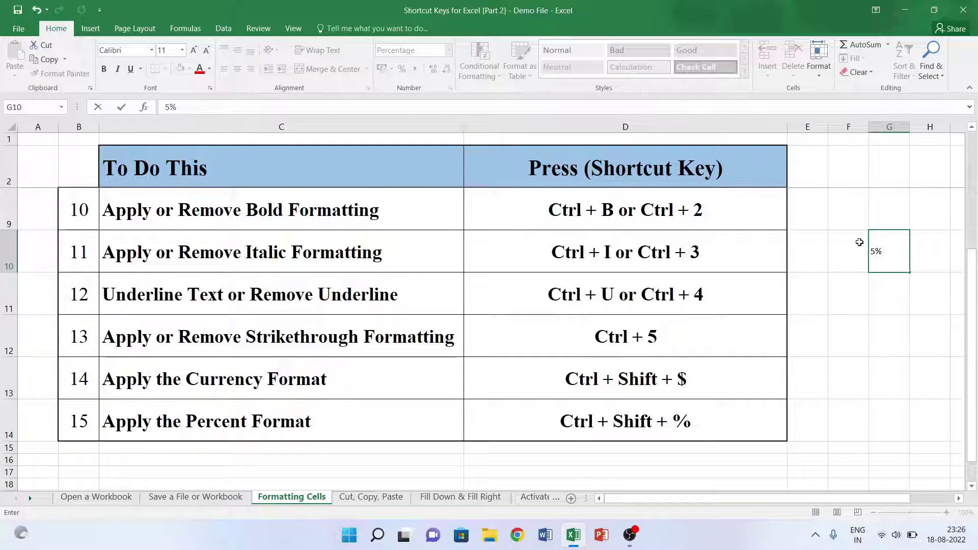
key("Return")
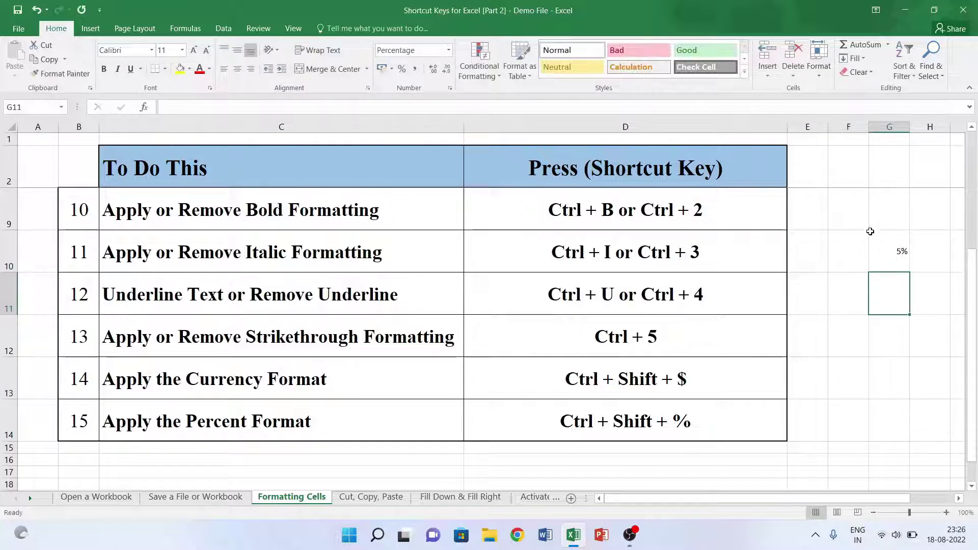
left_click(870, 232)
key("Delete")
Enter 5 in cell H10, and select that cell again.
left_click(940, 253)
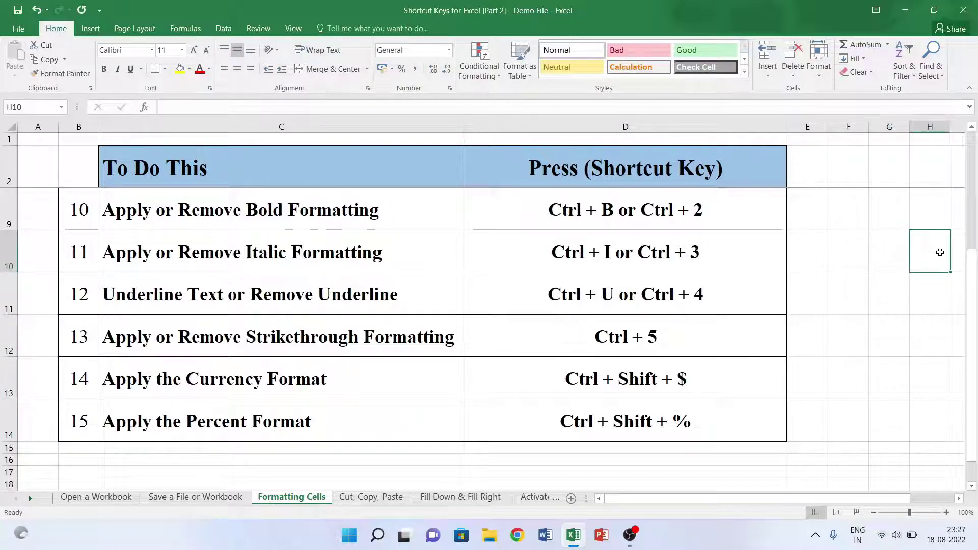
type("5")
key("Return")
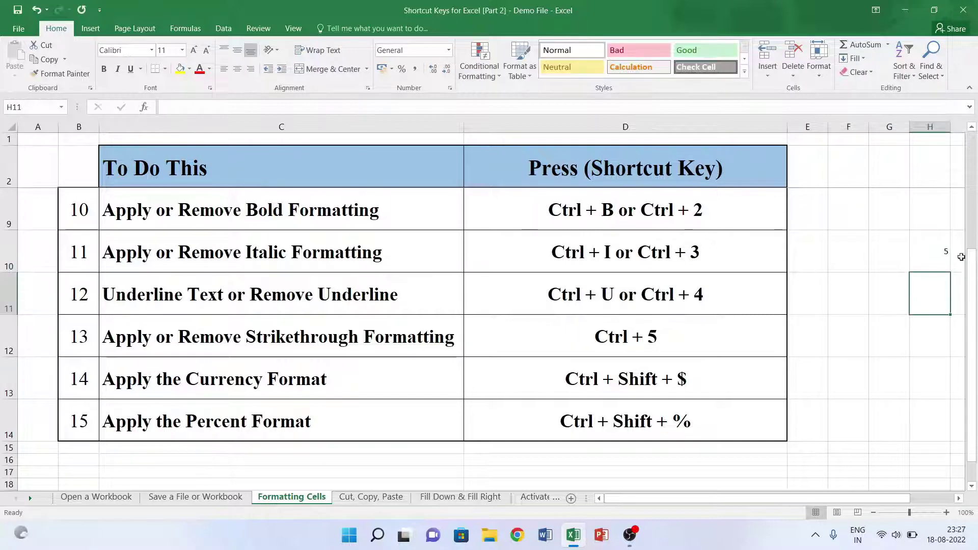
left_click(926, 253)
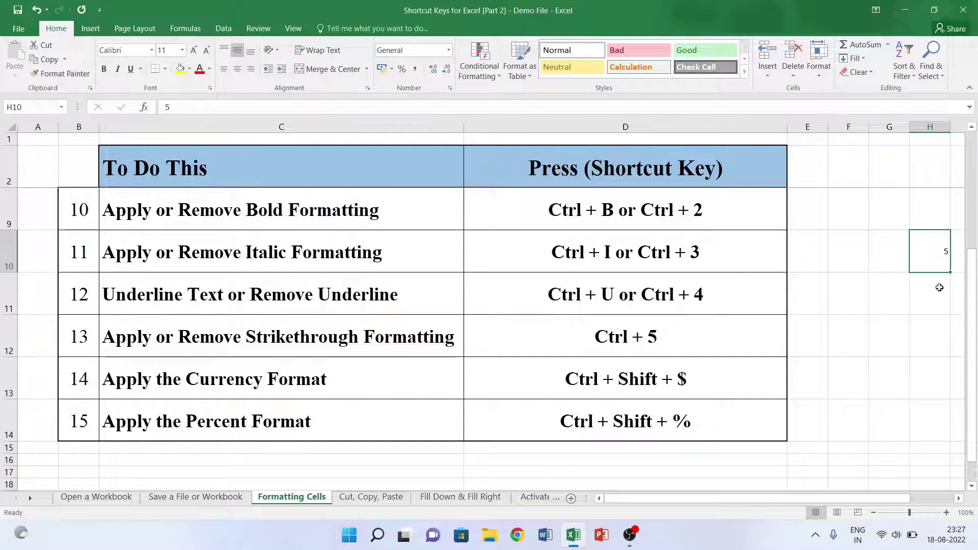
Apply the currency format to the 5 in cell H10, and keep that cell selected.
left_click(645, 389)
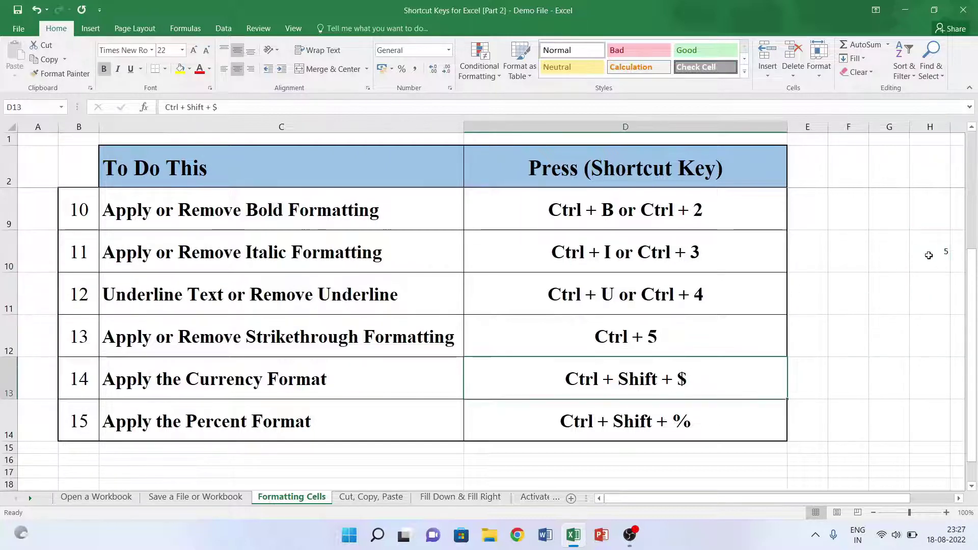
left_click(929, 255)
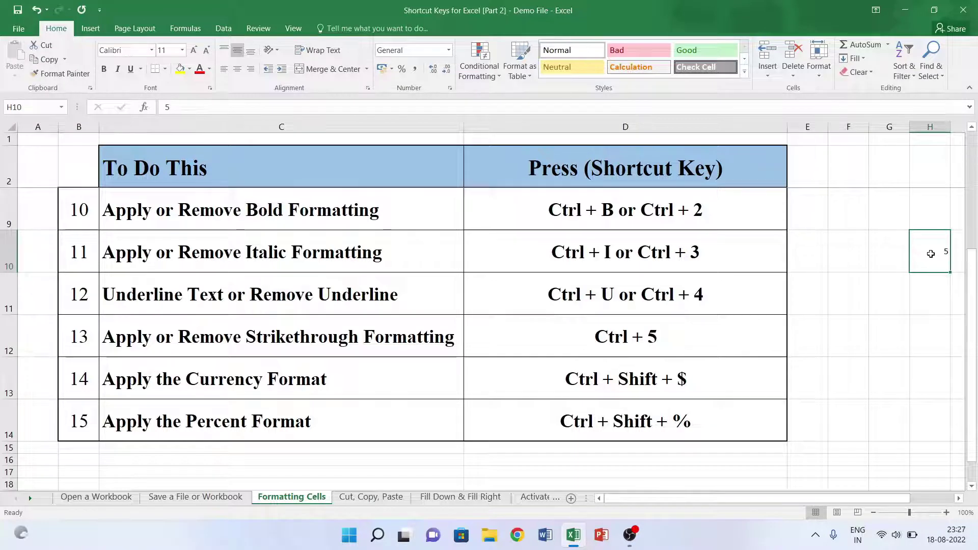
key("ctrl+shift+4")
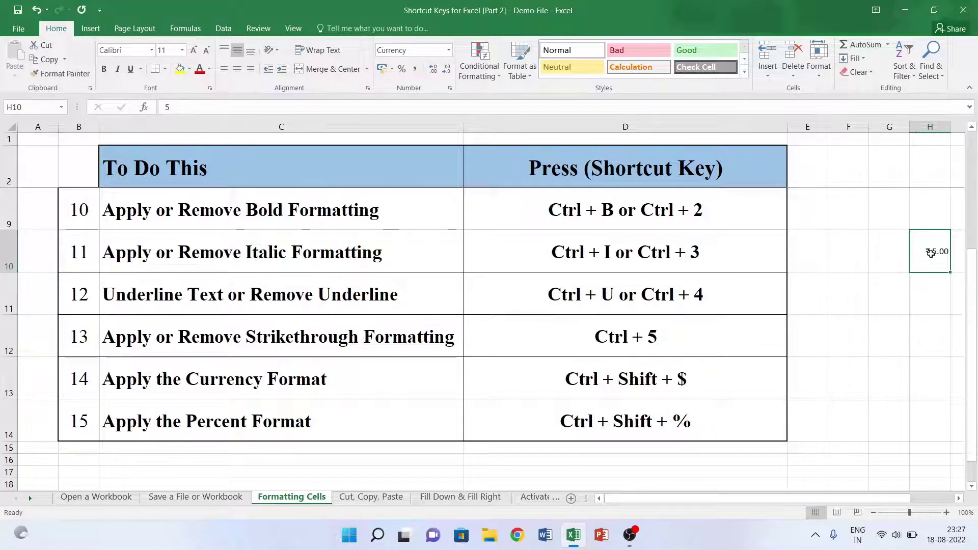
key("Return")
left_click(921, 258)
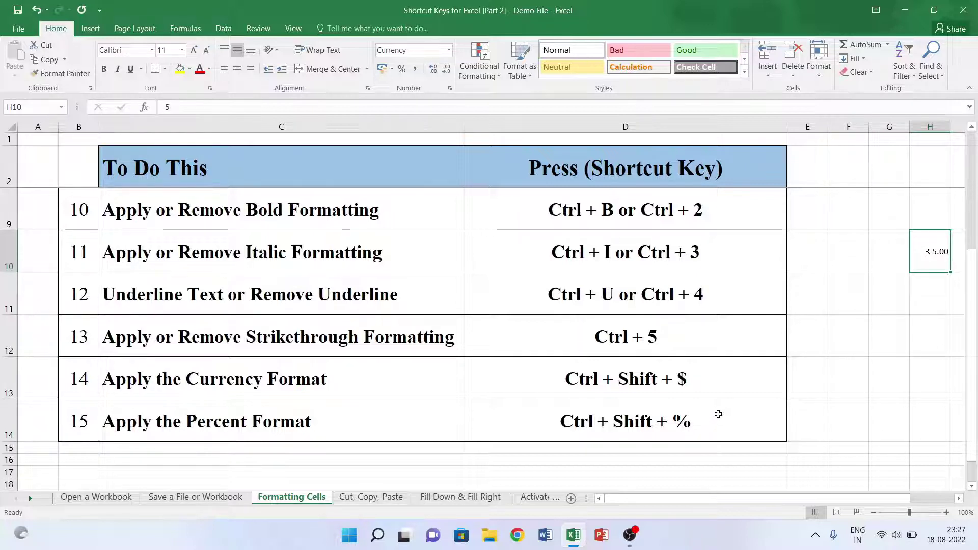
Enter 500% in cell H13, and apply the percent format to cell H12 and enter 5% there.
left_click(924, 339)
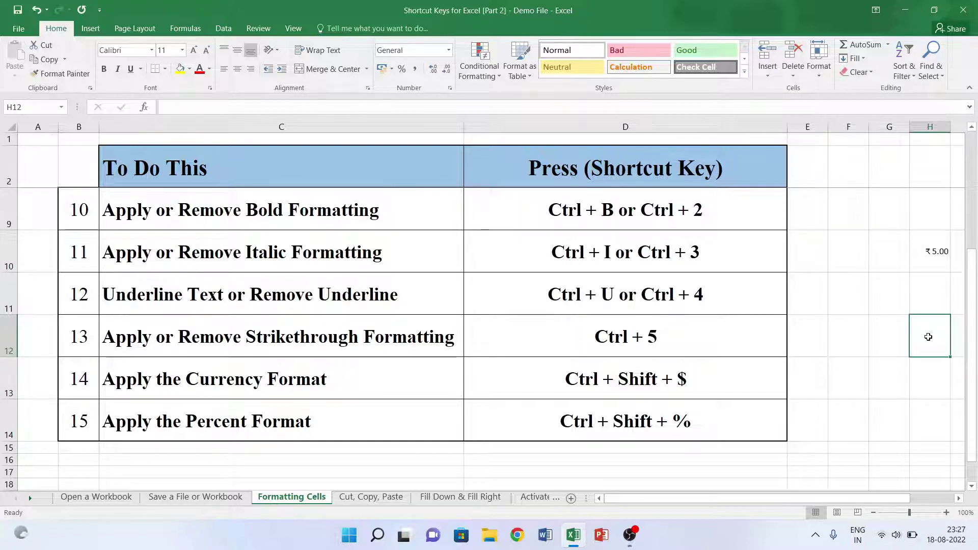
left_click(930, 376)
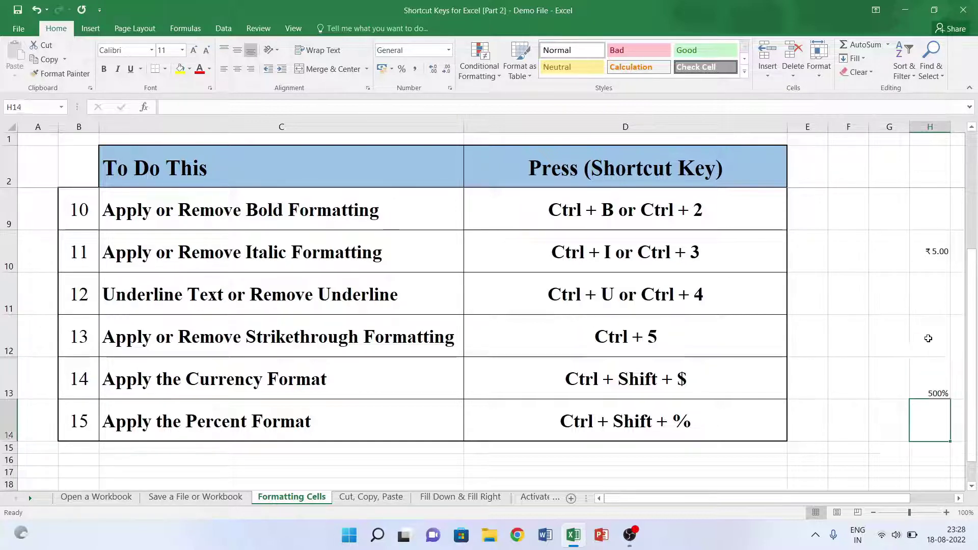
left_click(927, 339)
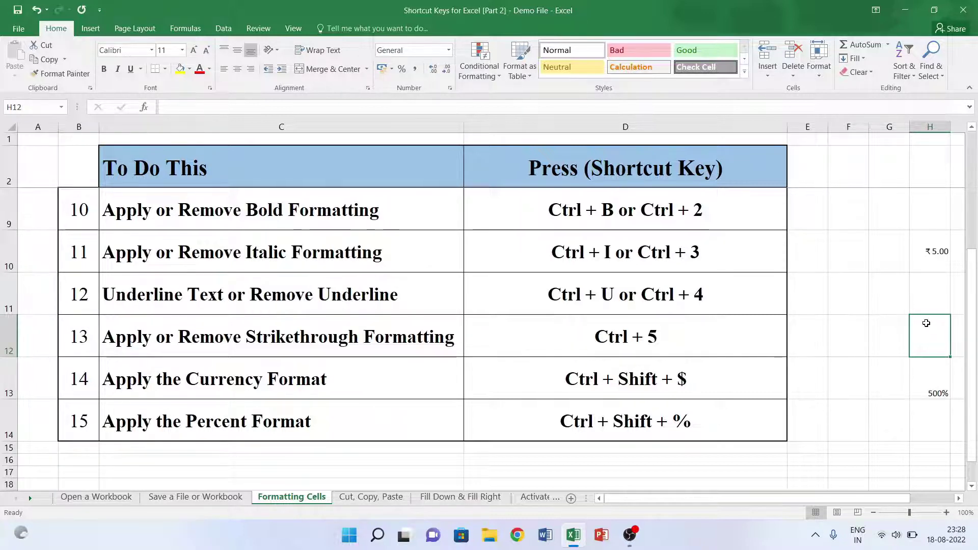
key("ctrl+shift+5")
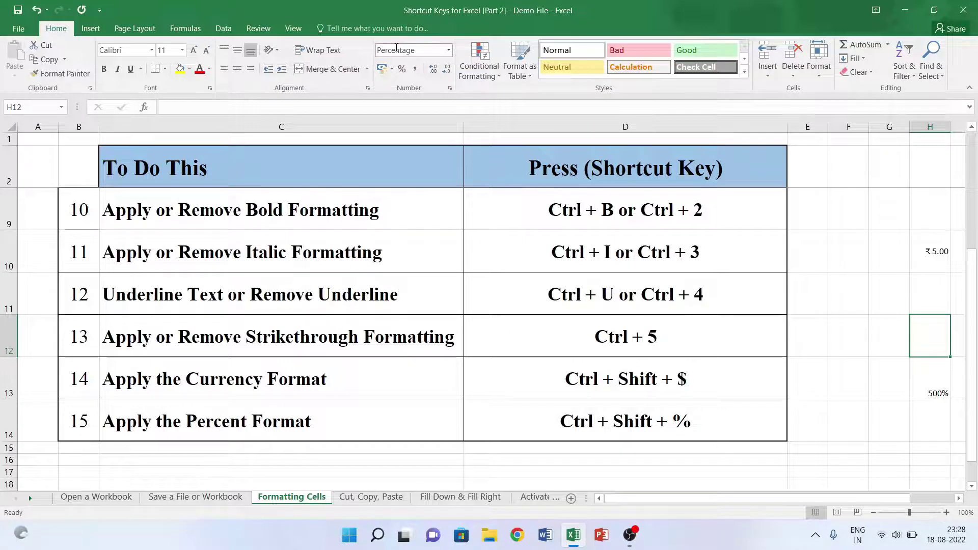
type("5")
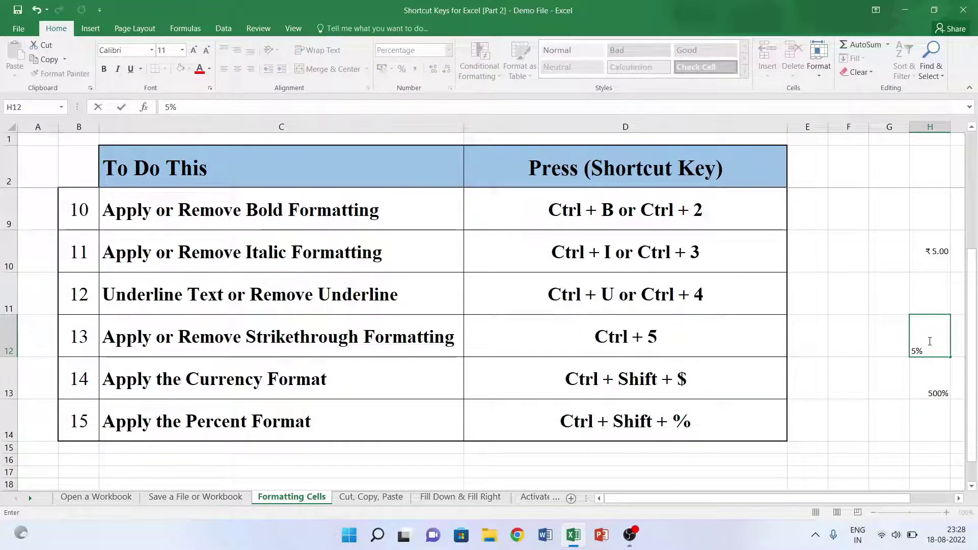
key("Return")
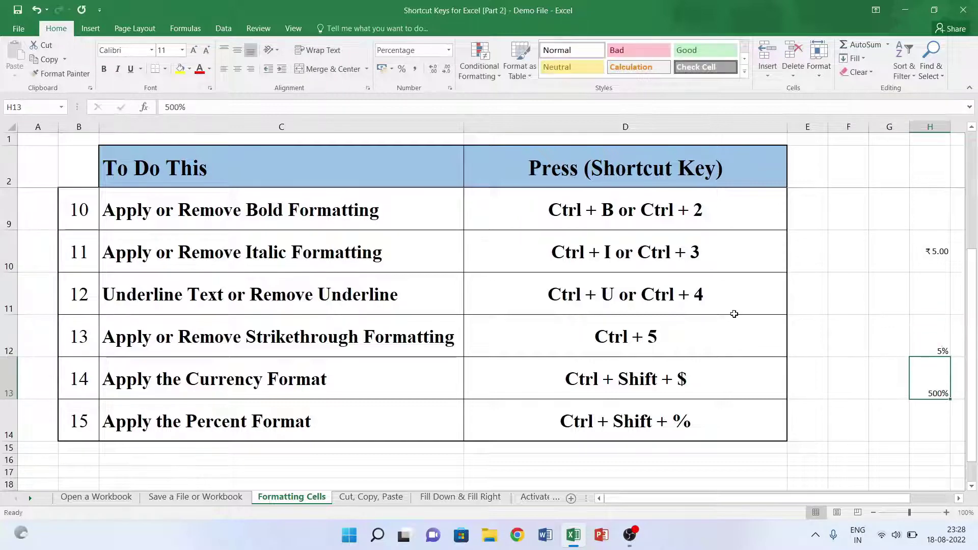
left_click(913, 342)
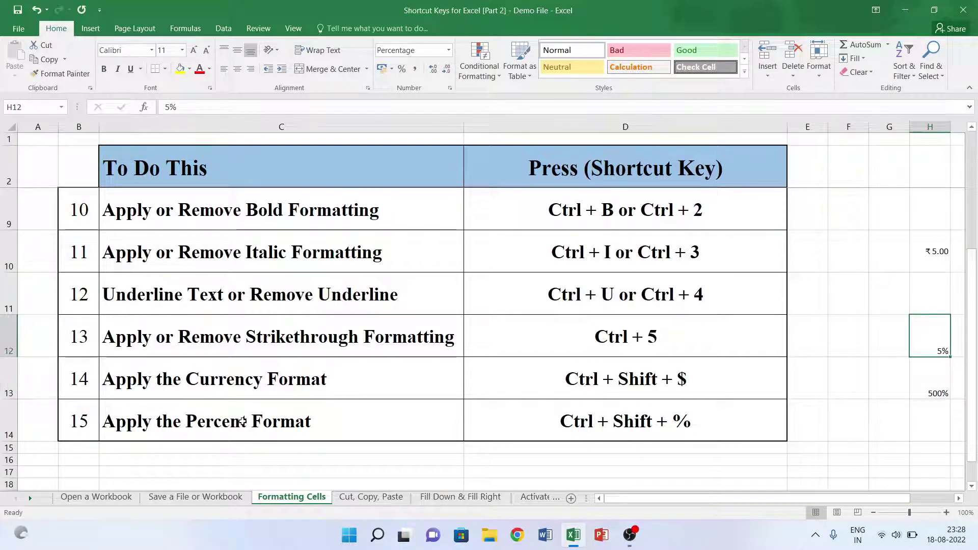
On the Cut, Copy, Paste sheet, cut cell C3 and show the paste options for cell G3 without pasting.
left_click(366, 498)
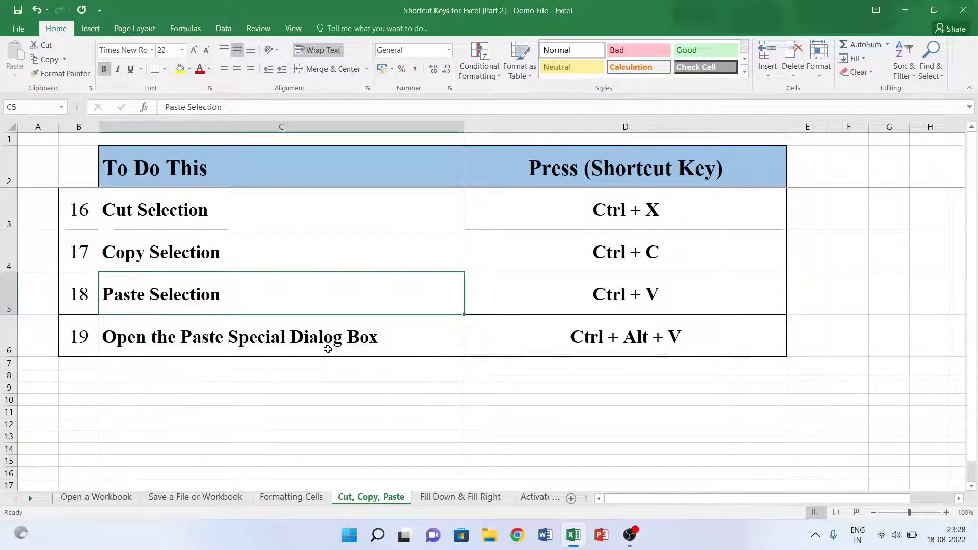
left_click(245, 203)
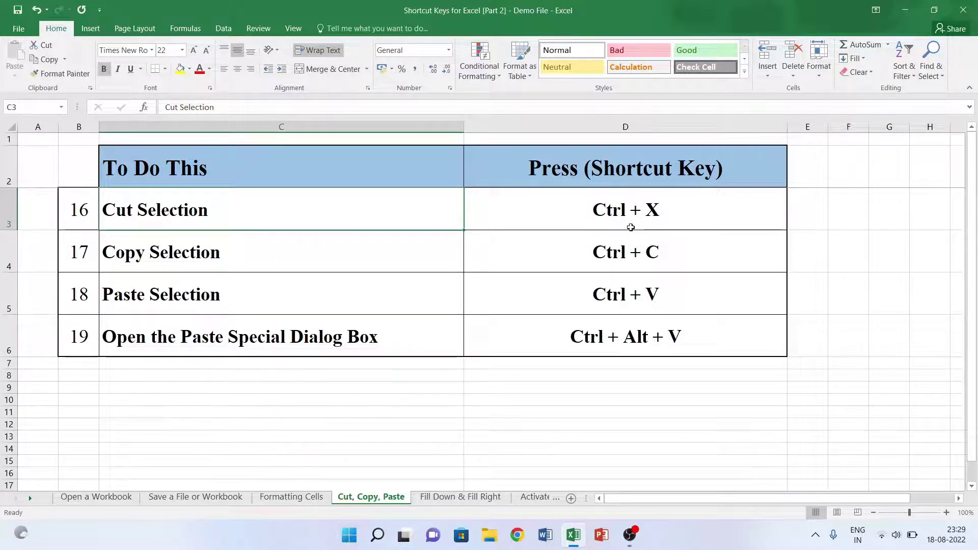
key("ctrl+x")
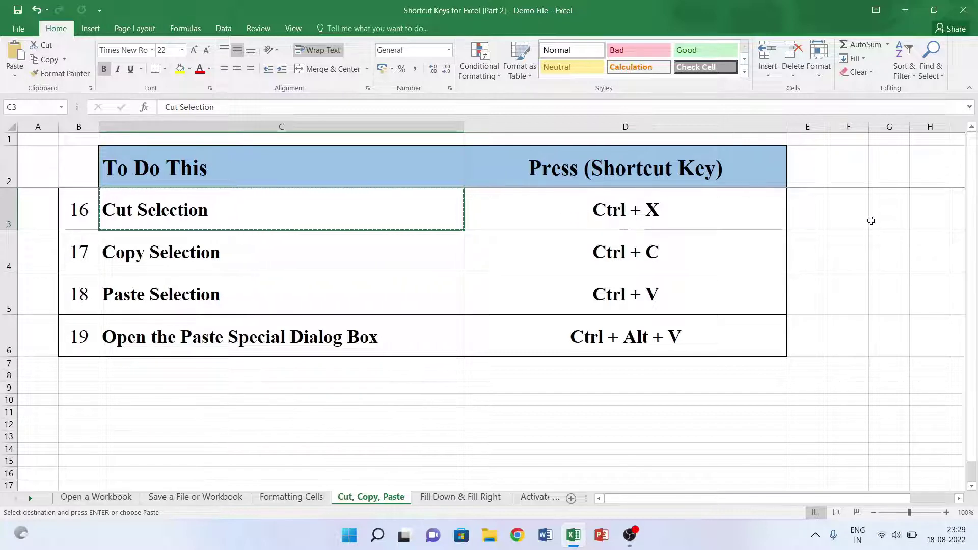
left_click(883, 211)
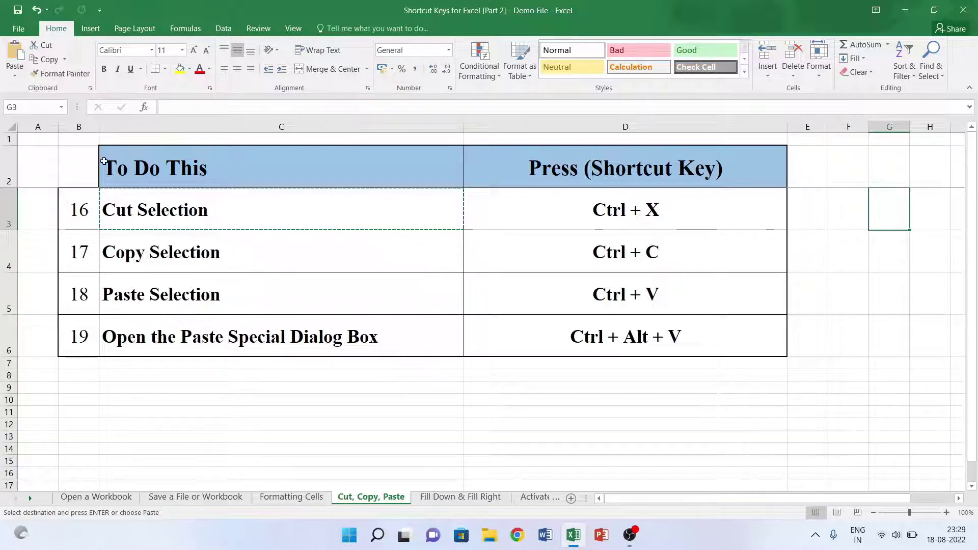
left_click(14, 76)
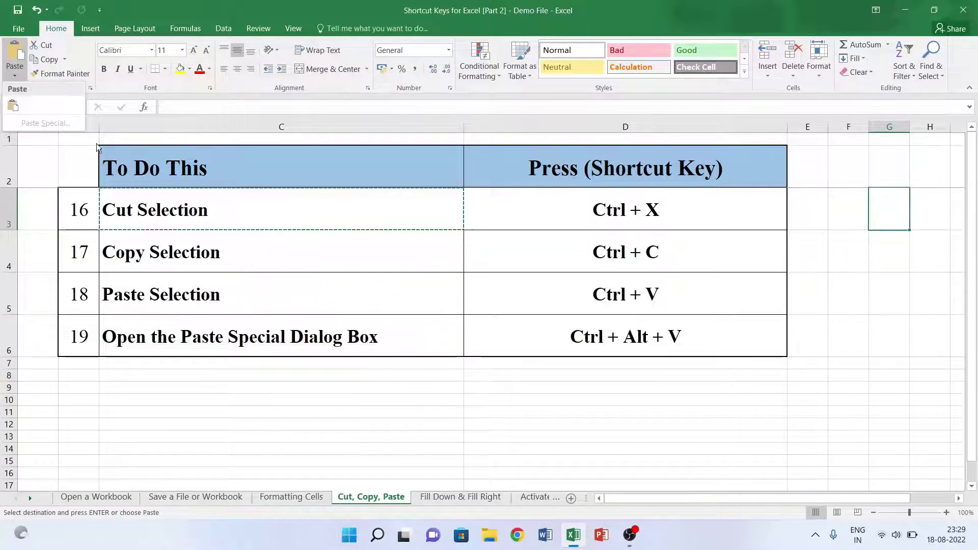
left_click(566, 247)
Copy cell C4, "Copy Selection", and select cell G4 as the destination.
left_click(176, 244)
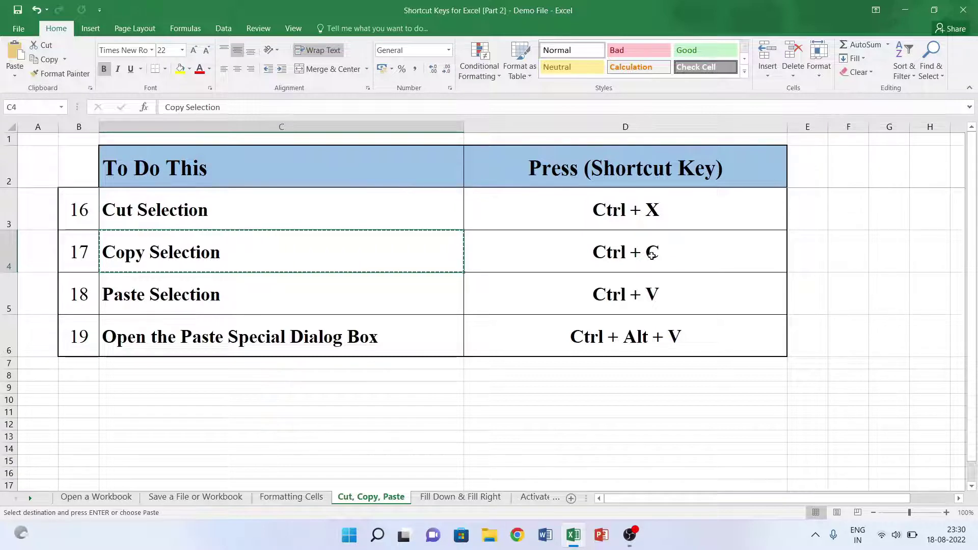
key("ctrl+c")
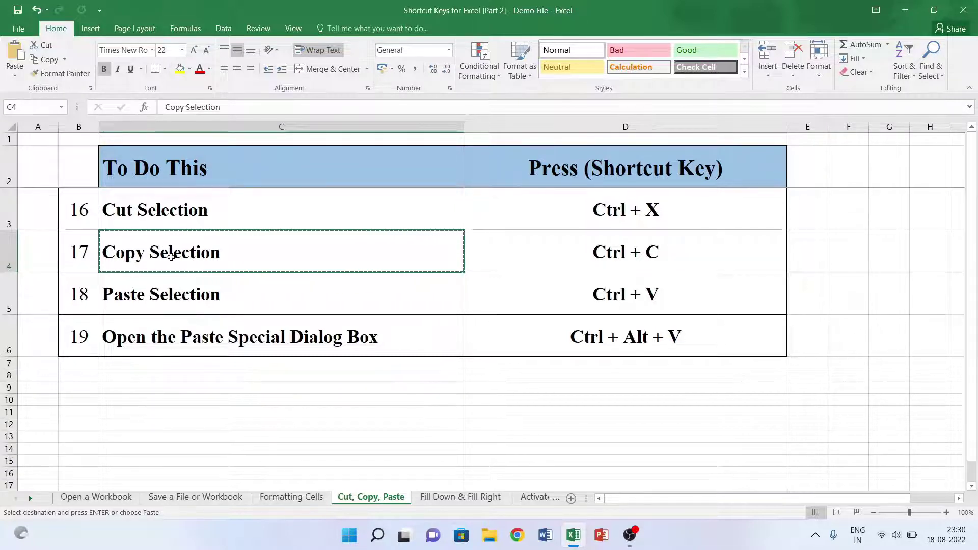
left_click(872, 236)
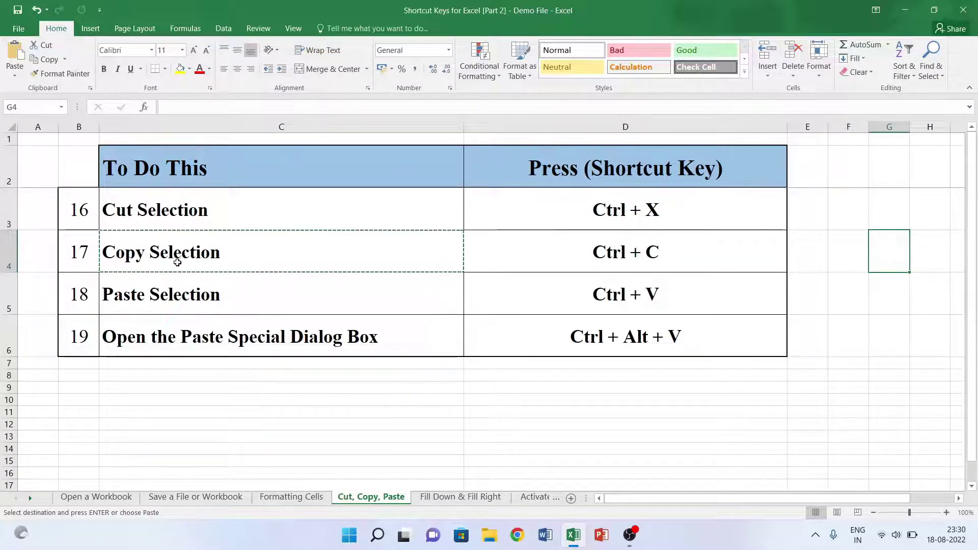
Paste the copied cell C4 into cell G4, fit column G's width to the text, and undo both changes.
left_click(191, 298)
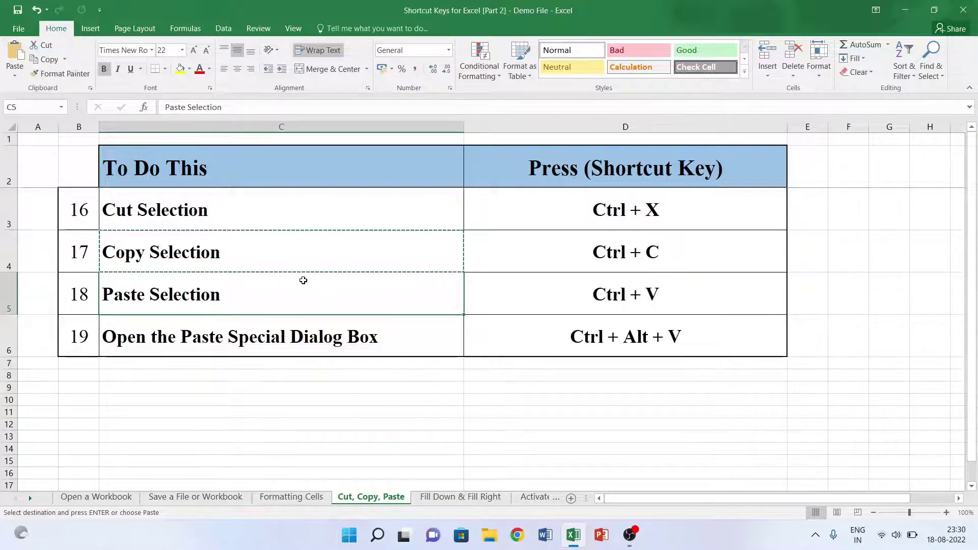
left_click(179, 252)
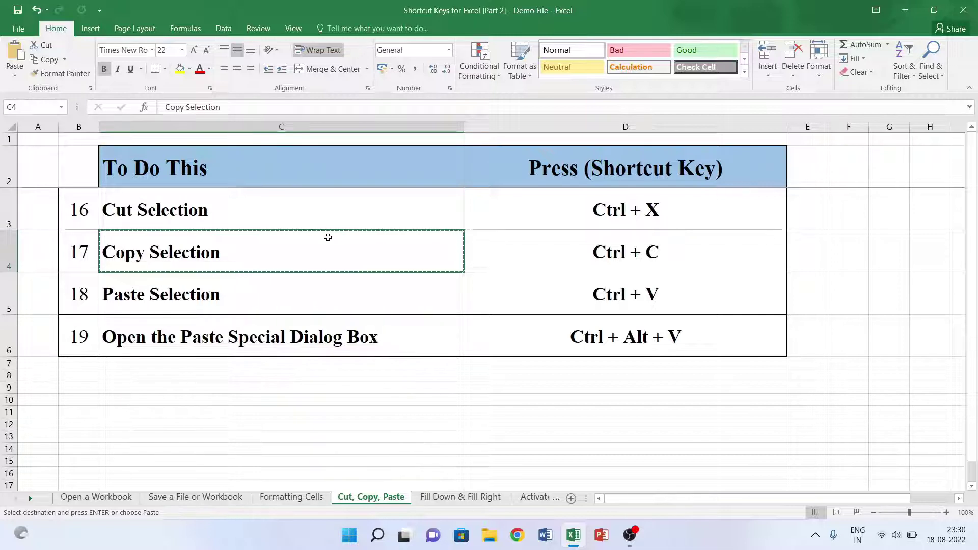
left_click(878, 251)
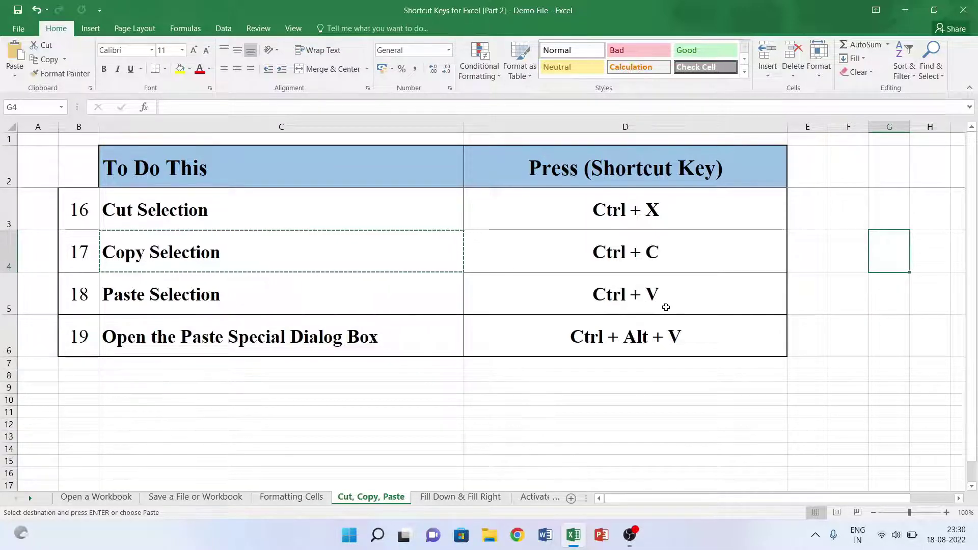
key("ctrl+v")
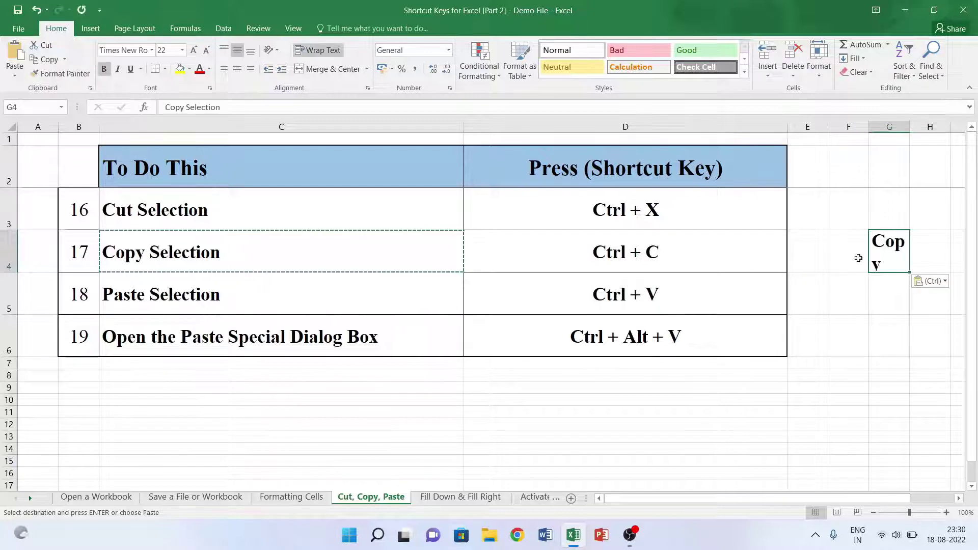
double_click(910, 127)
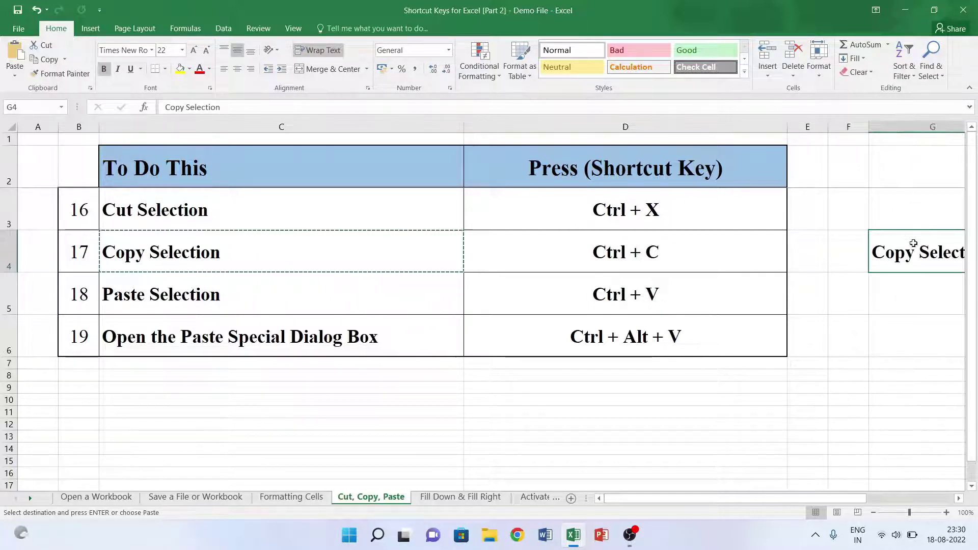
key("ctrl+z")
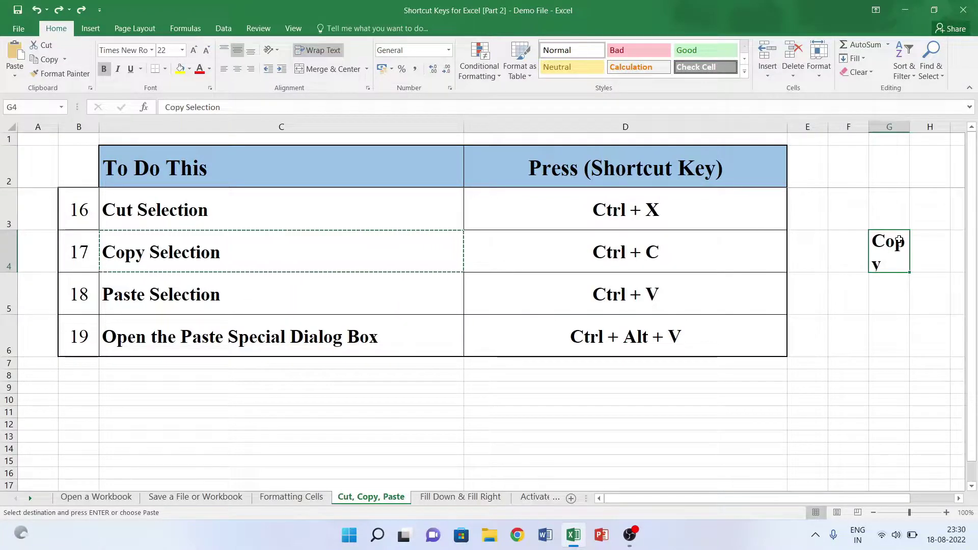
key("ctrl+z")
Show the paste options available for the copied cell C4, and leave them without choosing one.
left_click(209, 300)
left_click(218, 332)
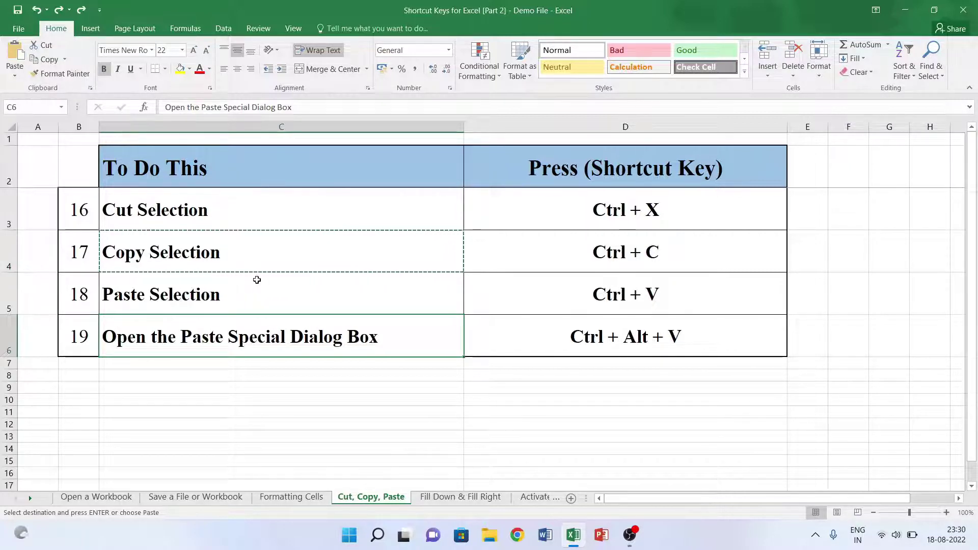
left_click(214, 250)
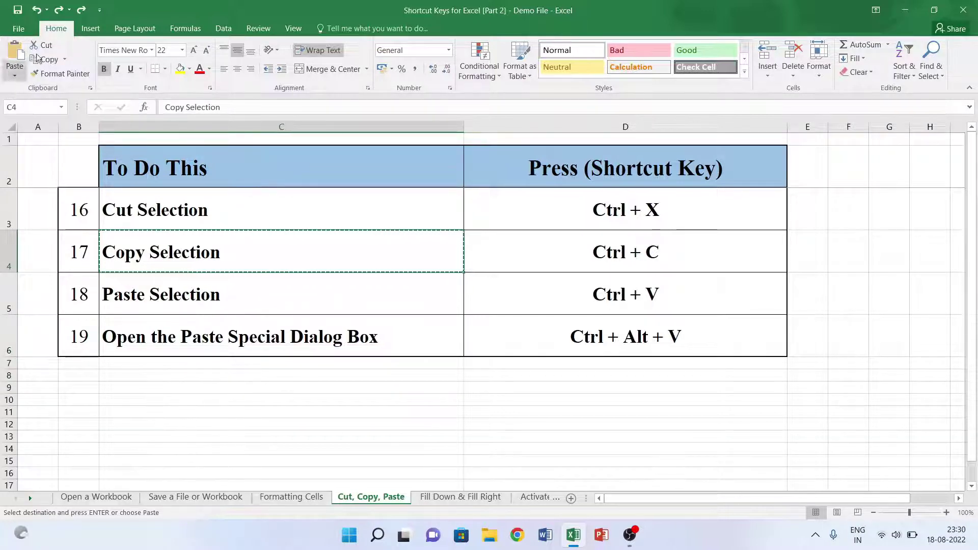
left_click(14, 76)
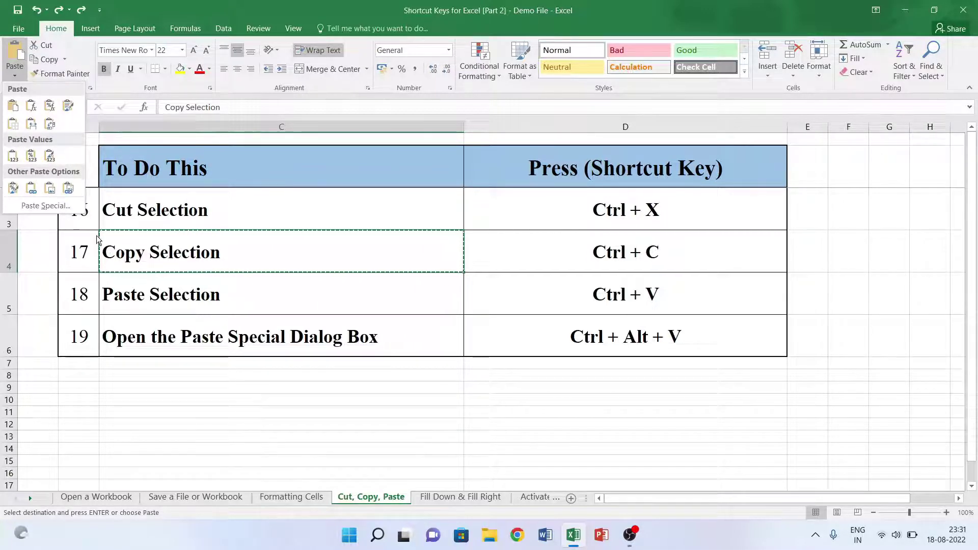
left_click(415, 251)
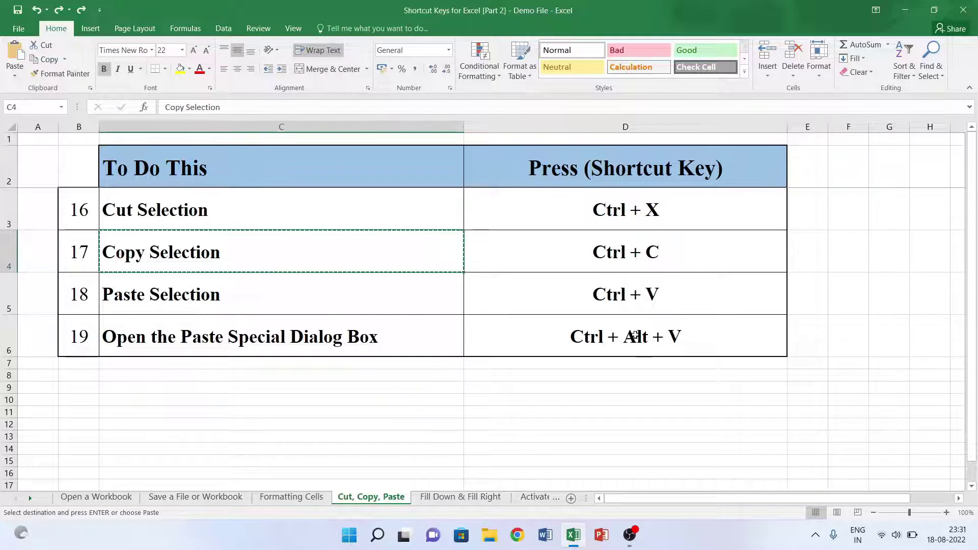
Open the Paste Special dialog for cell D6, close it without pasting, and cancel the pending copy.
left_click(657, 336)
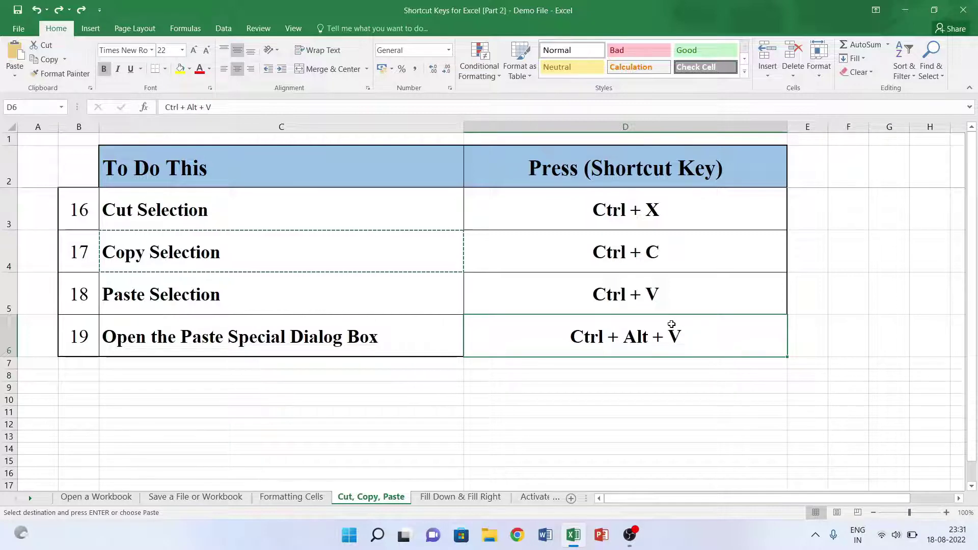
key("ctrl+alt+v")
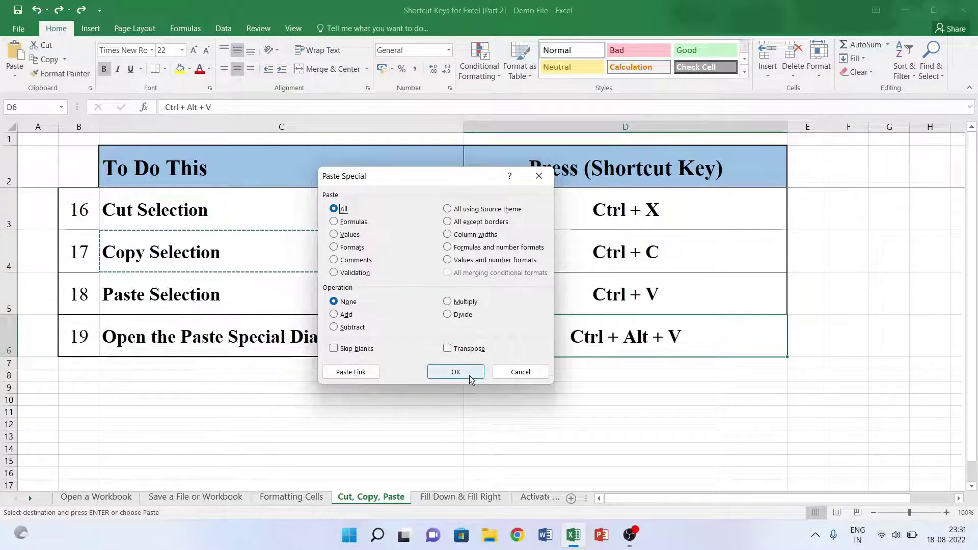
key("Escape")
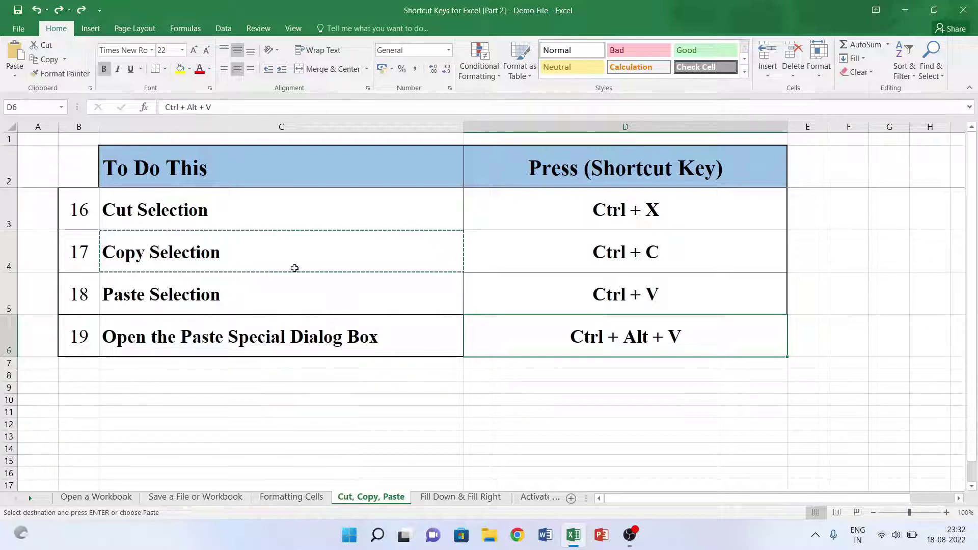
key("Escape")
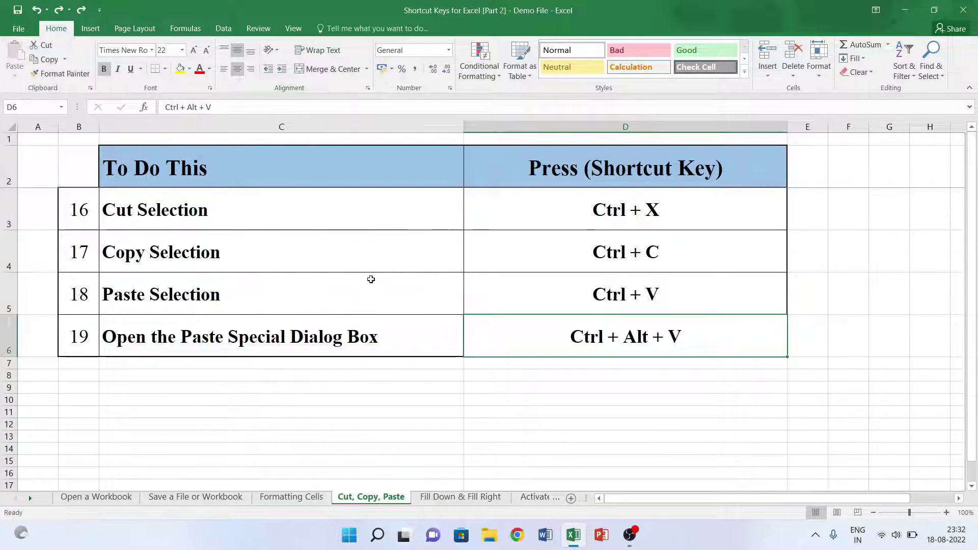
Copy cell C5, "Paste Selection", open the Paste Special dialog for it, and close the dialog without pasting.
left_click(325, 293)
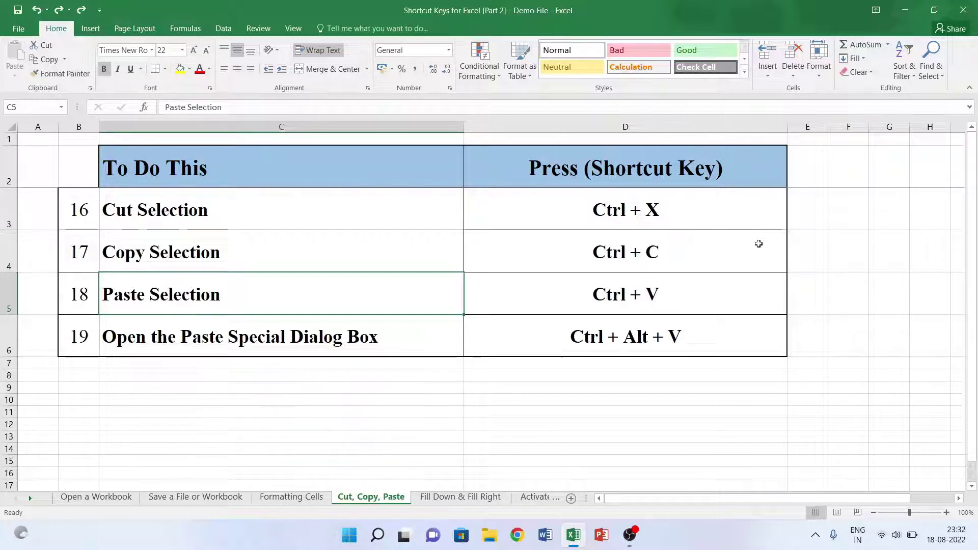
key("ctrl+c")
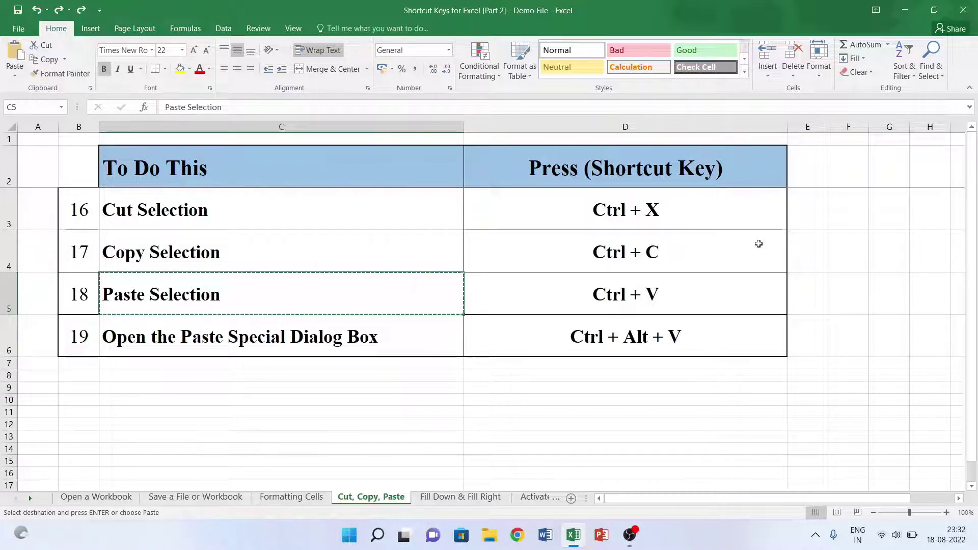
key("ctrl+alt+v")
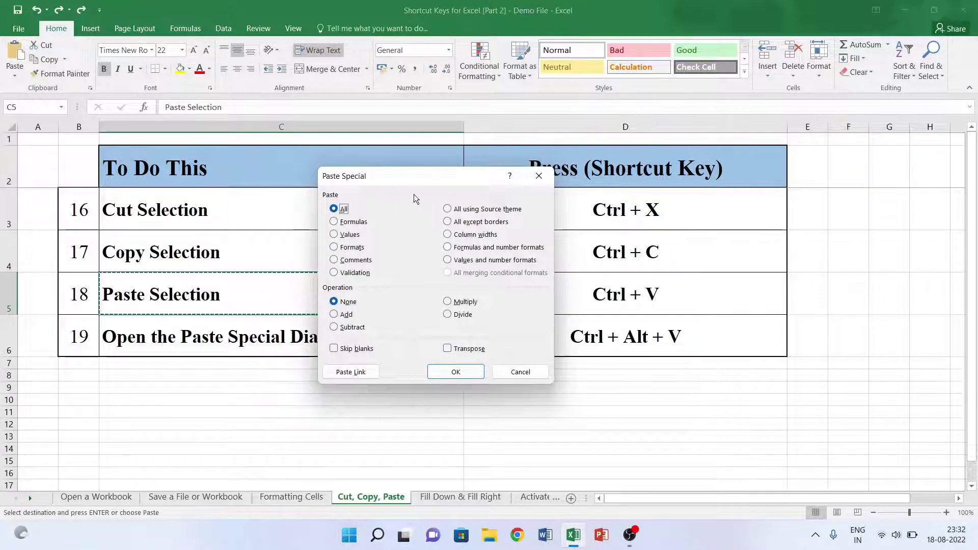
left_click(540, 176)
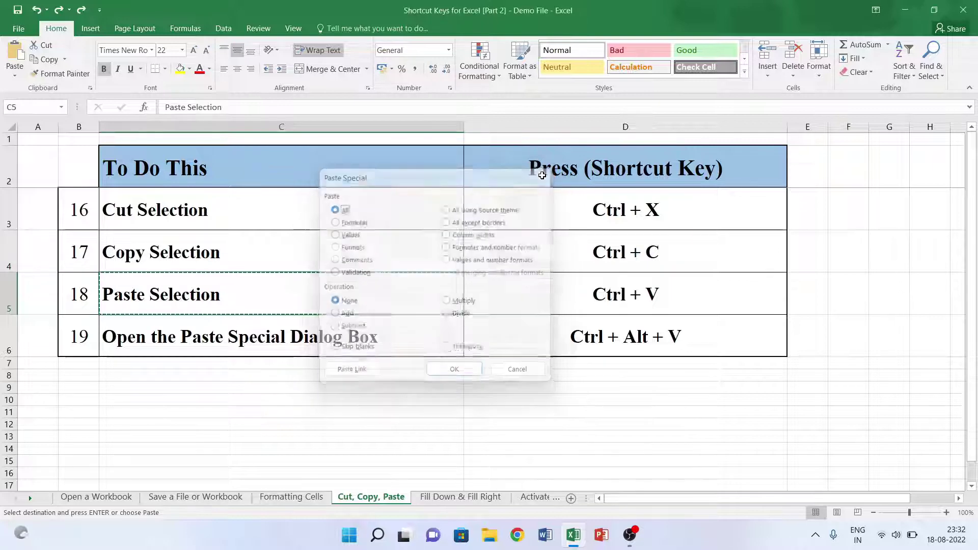
Switch to the Fill Down & Fill Right sheet, show the available fill directions, and leave them without choosing one.
left_click(459, 497)
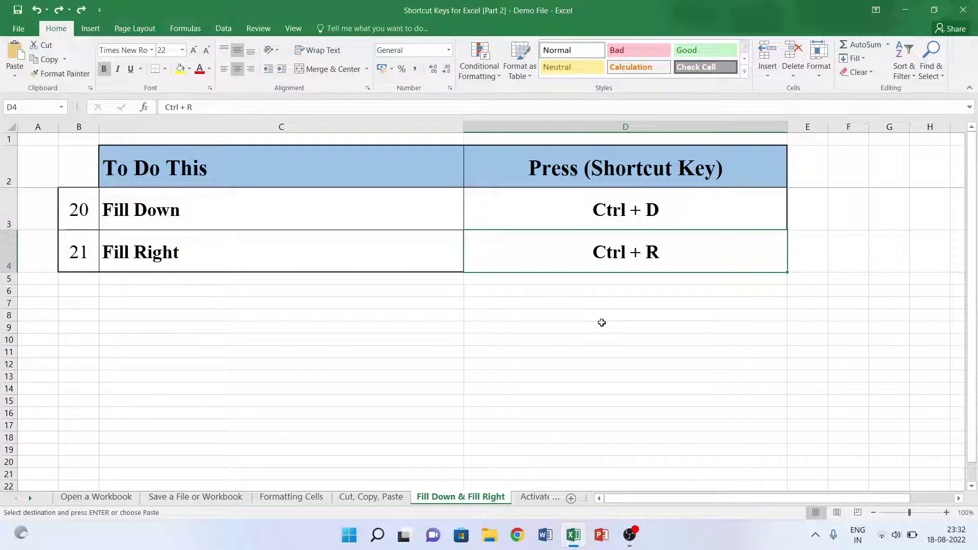
left_click(864, 58)
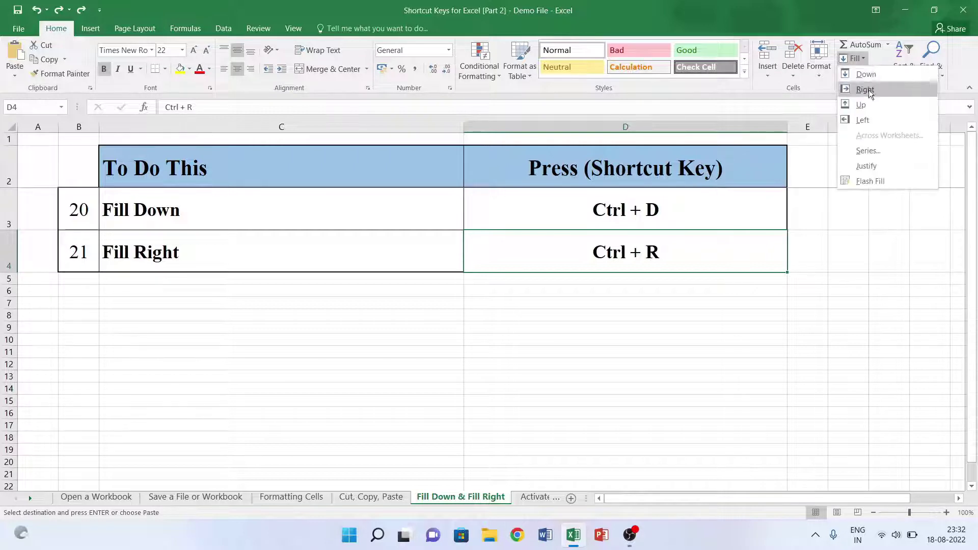
key("Escape")
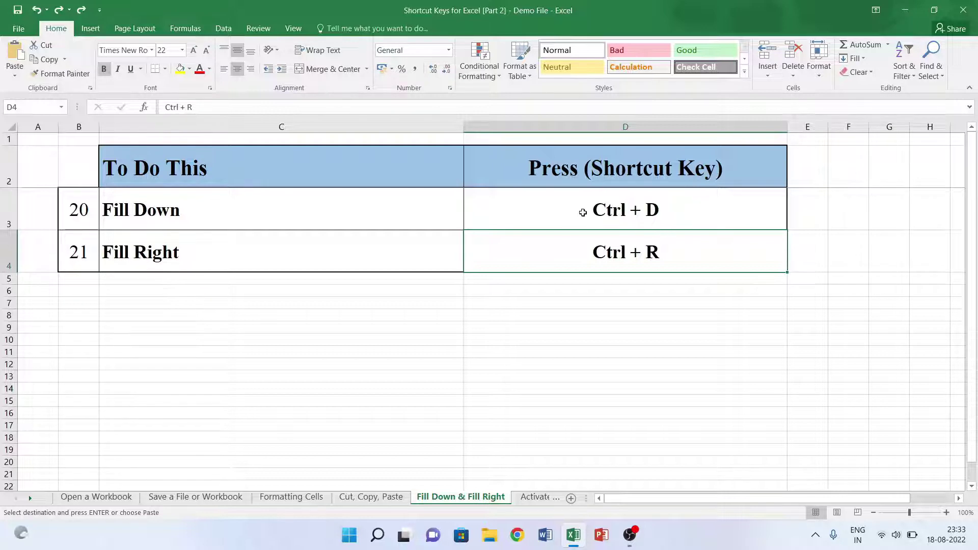
Fill the content of cell D3 down through D16, and undo the fill.
left_click(649, 205)
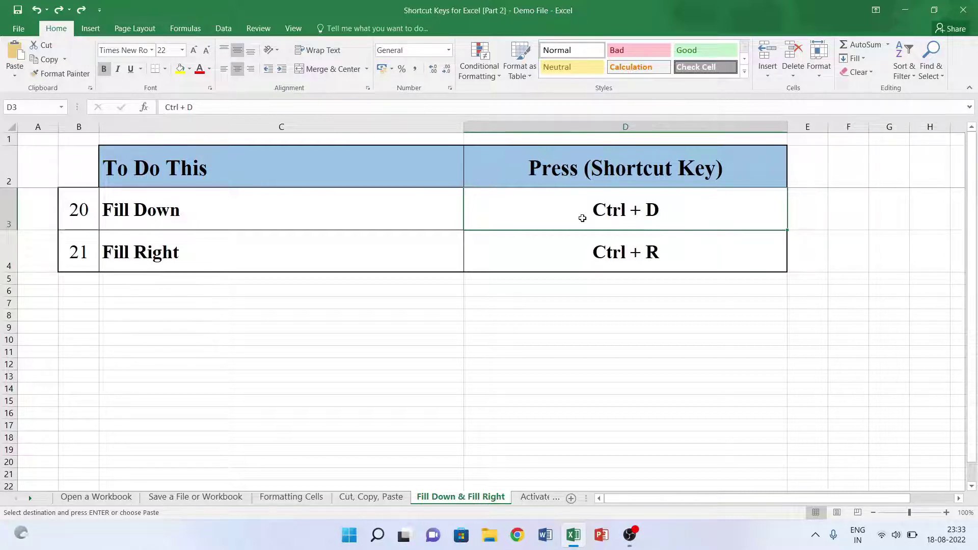
left_click_drag(657, 227, 653, 410)
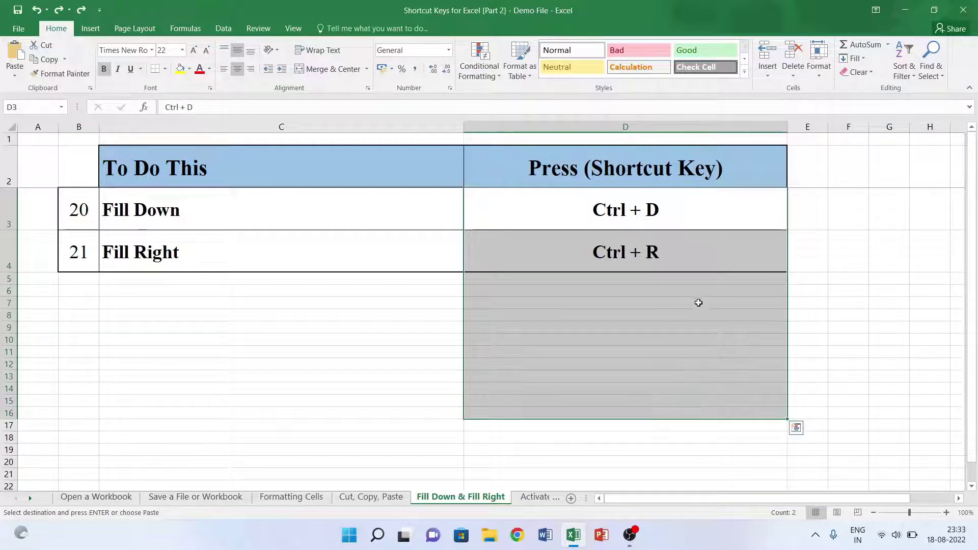
key("ctrl+d")
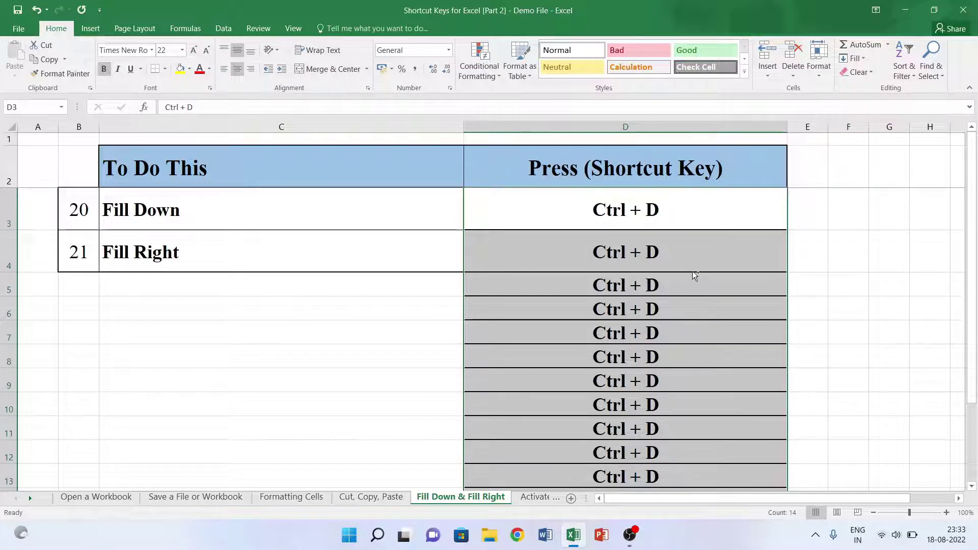
key("ctrl+z")
key("ctrl+z")
Fill cell D4 to the right through H4, fit column E's width to the text, and undo both changes.
left_click(726, 248)
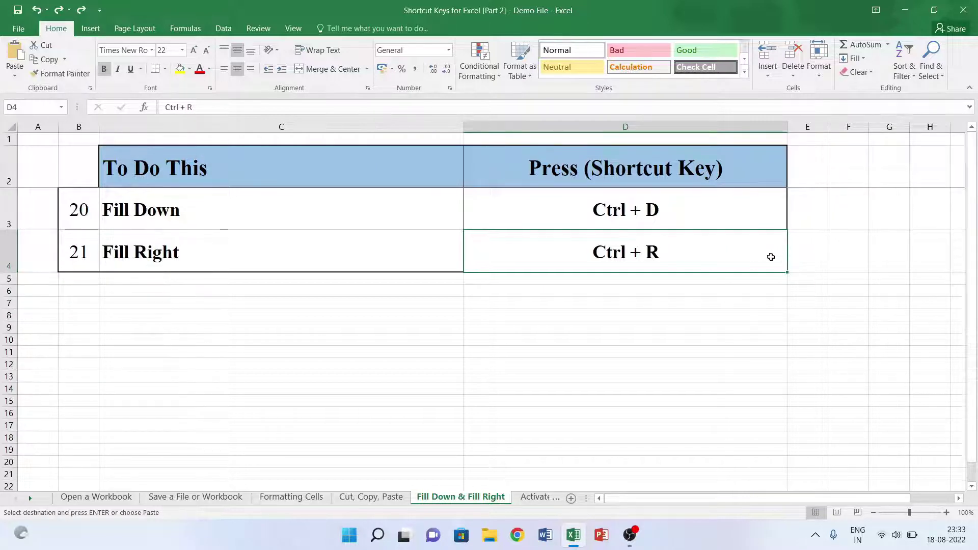
left_click_drag(763, 252, 926, 253)
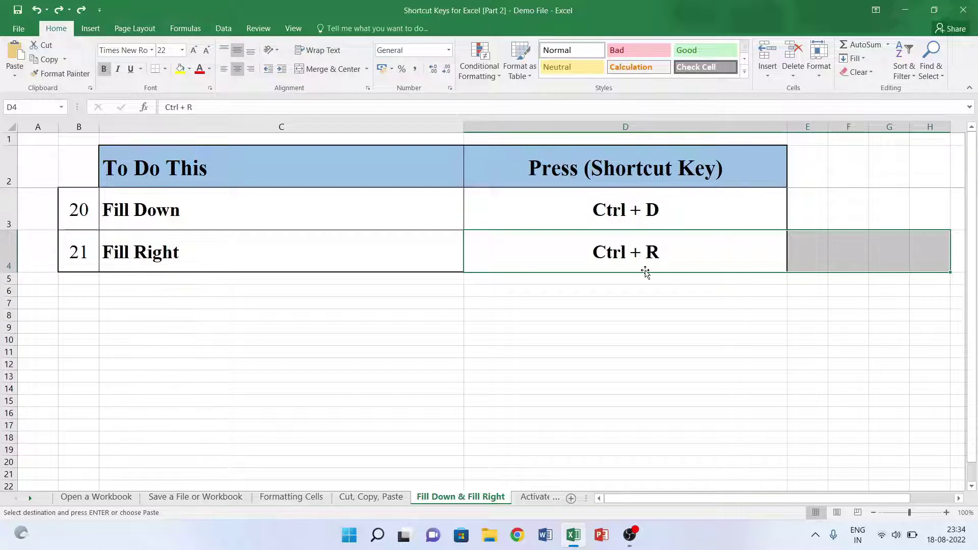
key("ctrl+r")
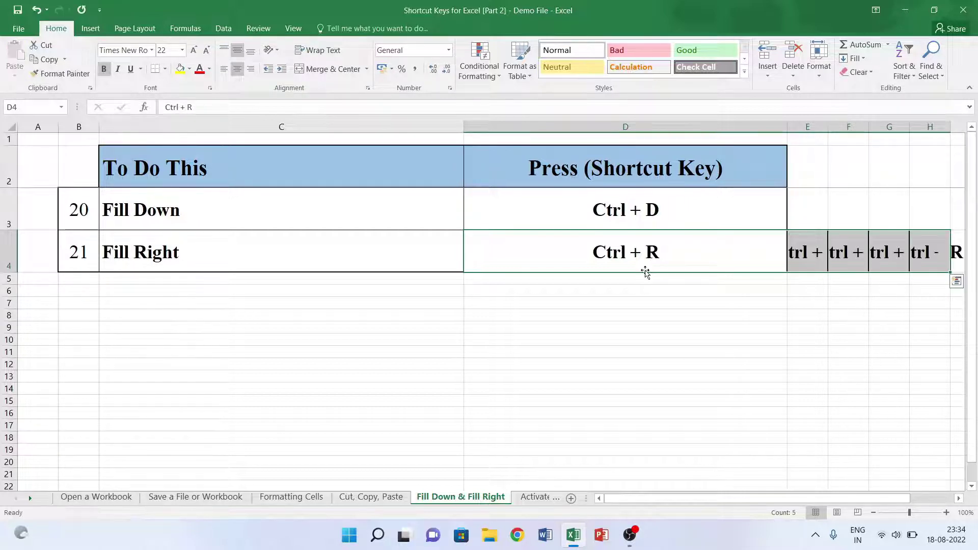
double_click(826, 129)
left_click(826, 251)
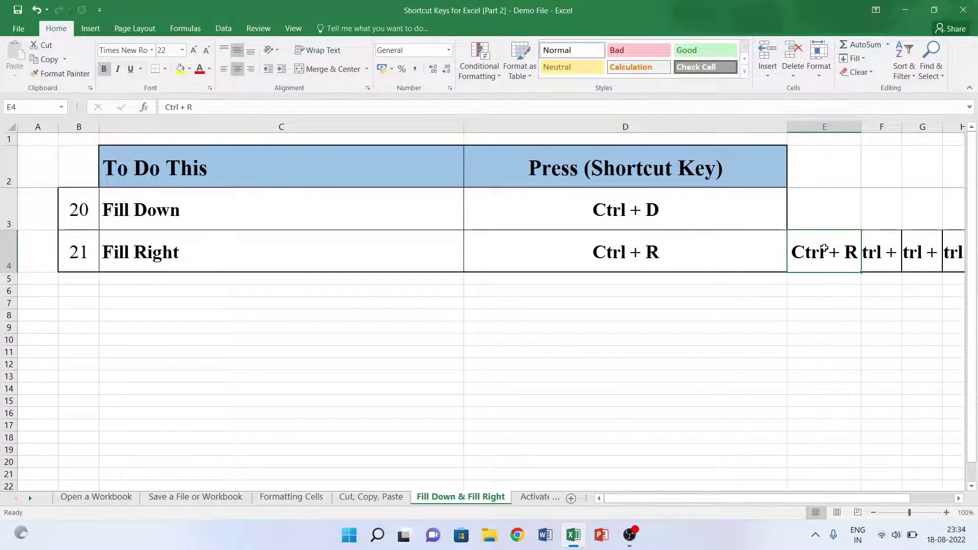
key("ctrl+z")
key("ctrl+z")
key("ctrl+c")
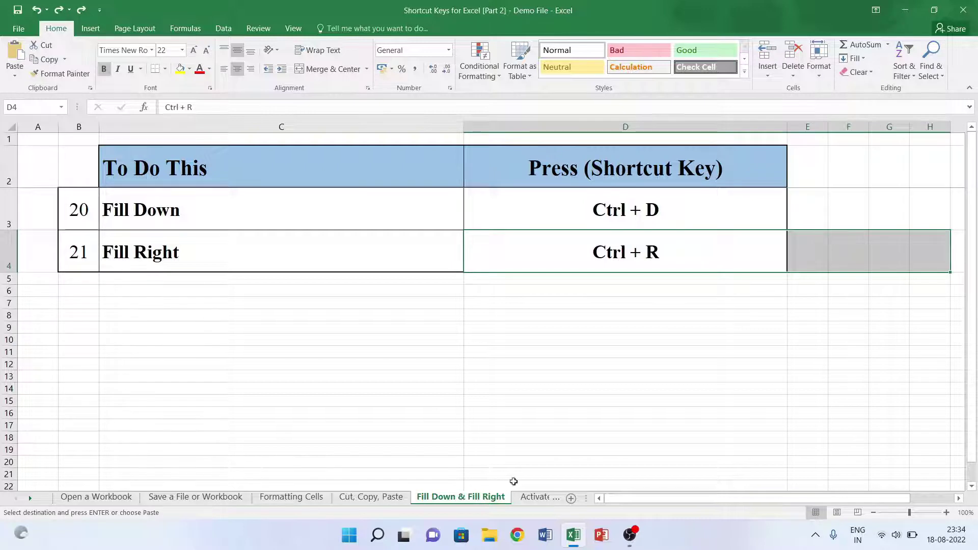
Switch to the Activate & Deactivate Filter sheet and select the "To Do This" header in cell C2.
scroll(308, 498, "down", 4)
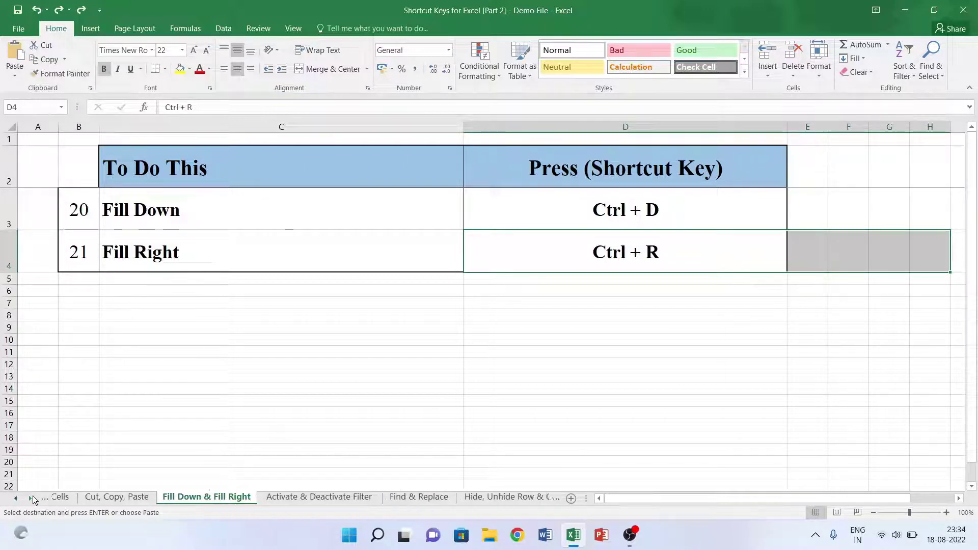
left_click(308, 497)
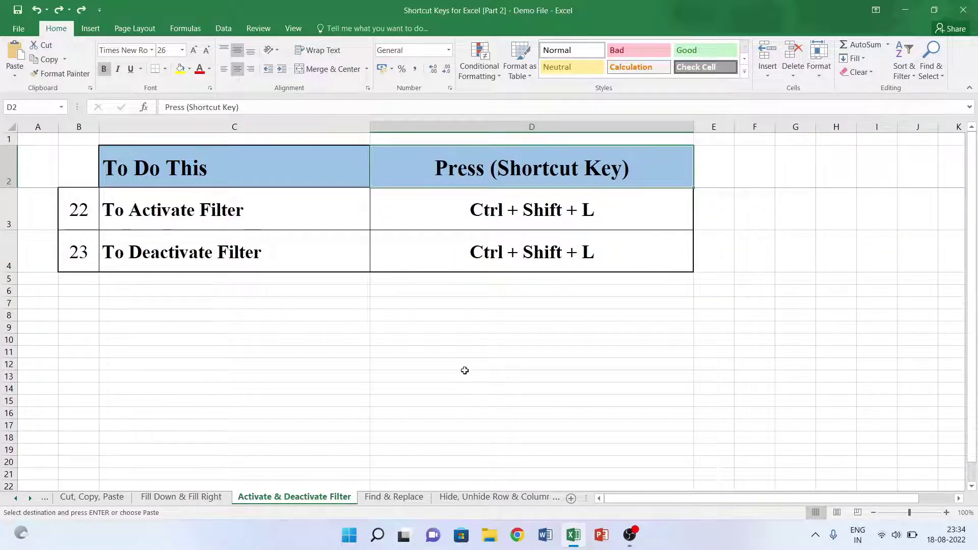
left_click(255, 178)
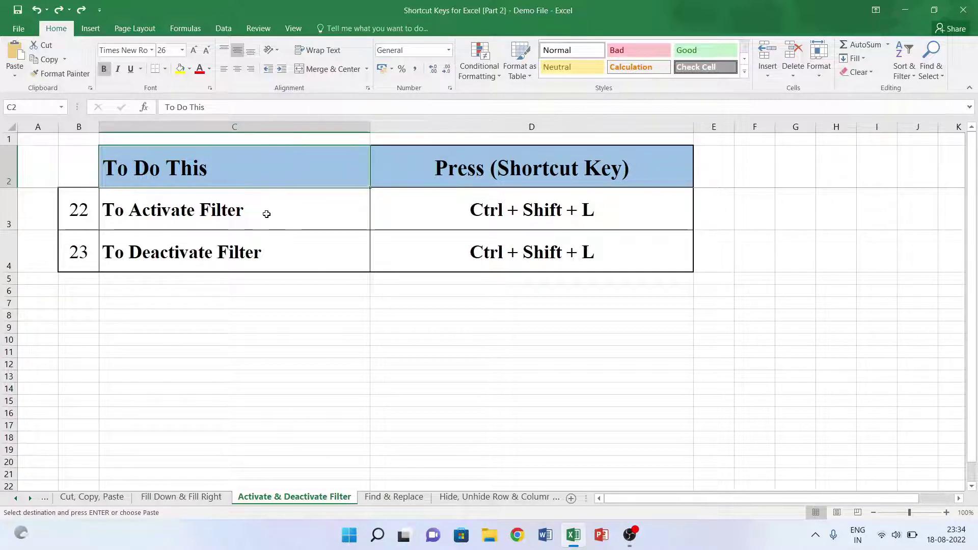
Turn on the filter for the table's header row, and turn it off again.
left_click(223, 29)
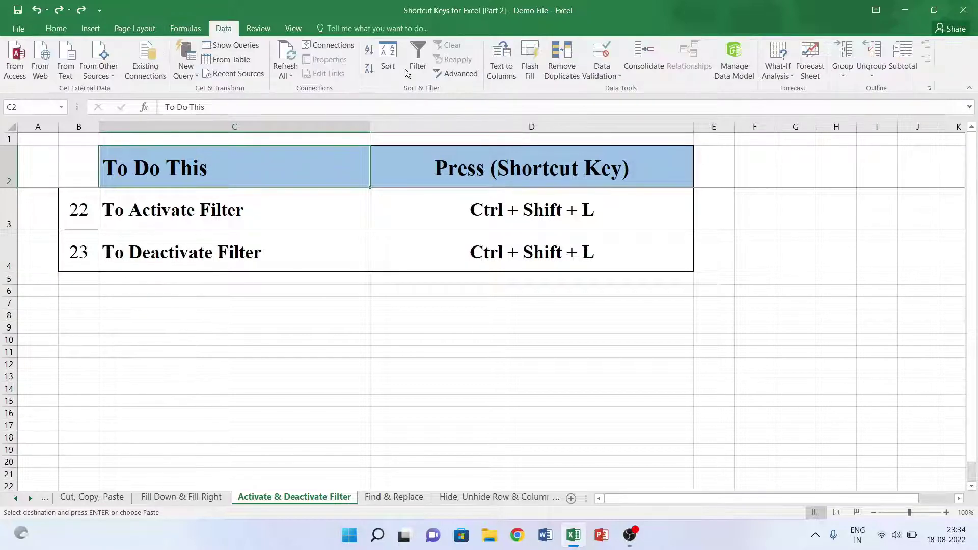
left_click(417, 55)
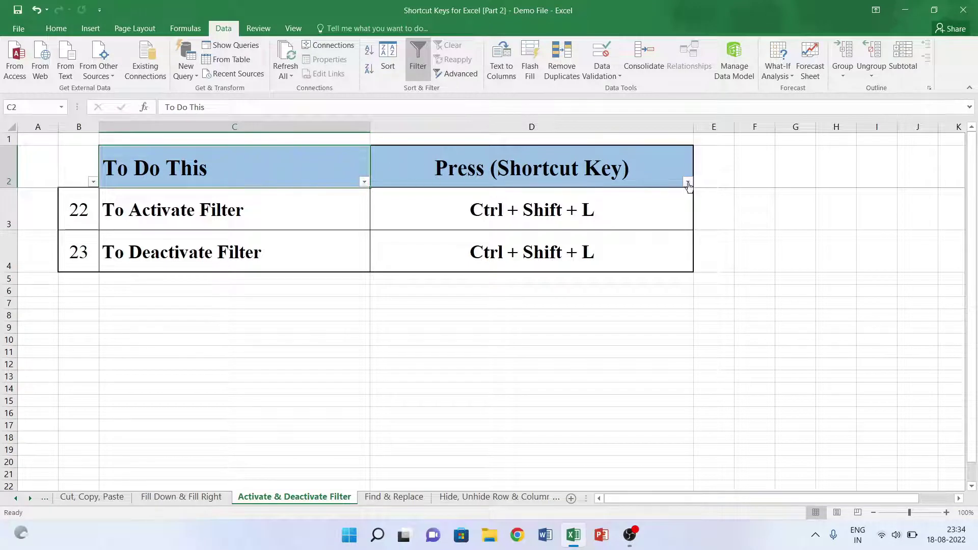
left_click(414, 59)
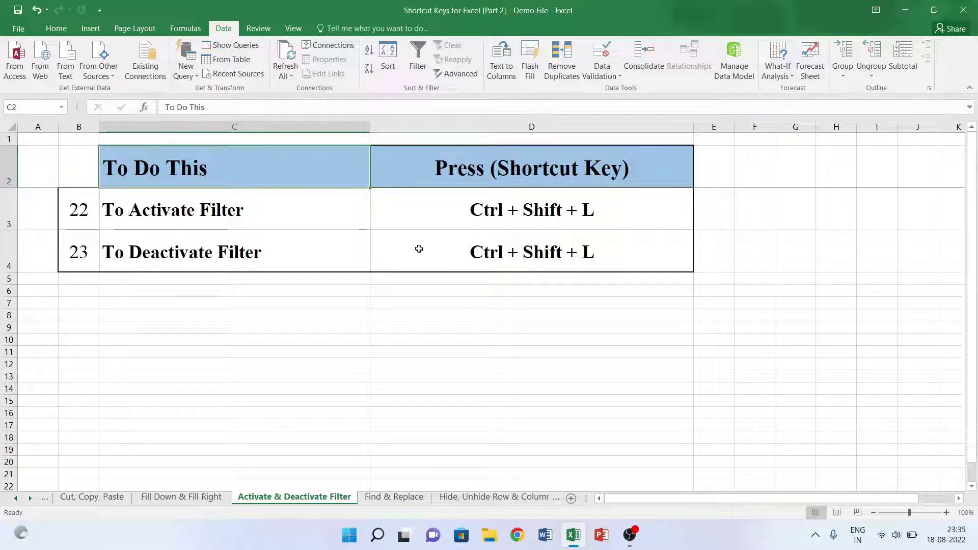
Toggle the header row's filter on and off with its shortcut, and leave it turned on.
key("ctrl+shift+l")
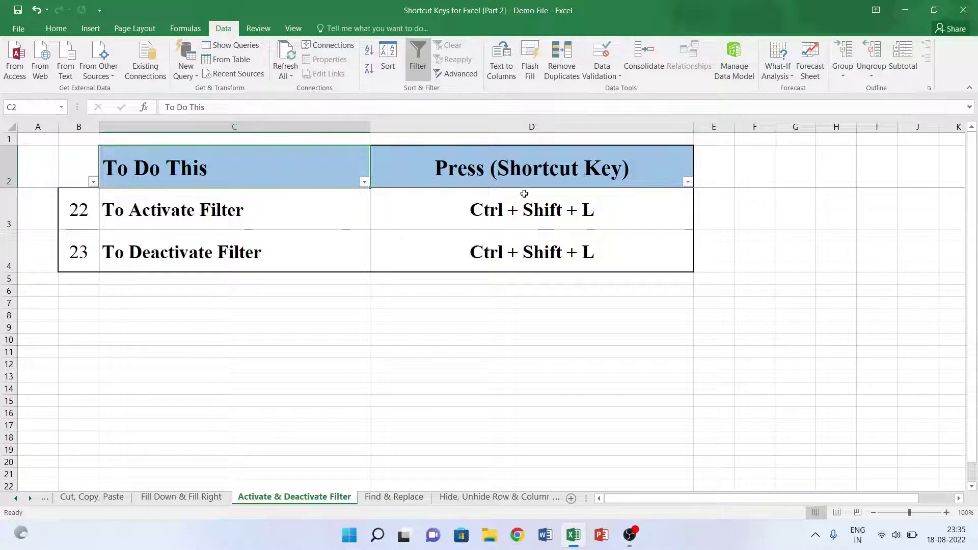
key("ctrl+shift+l")
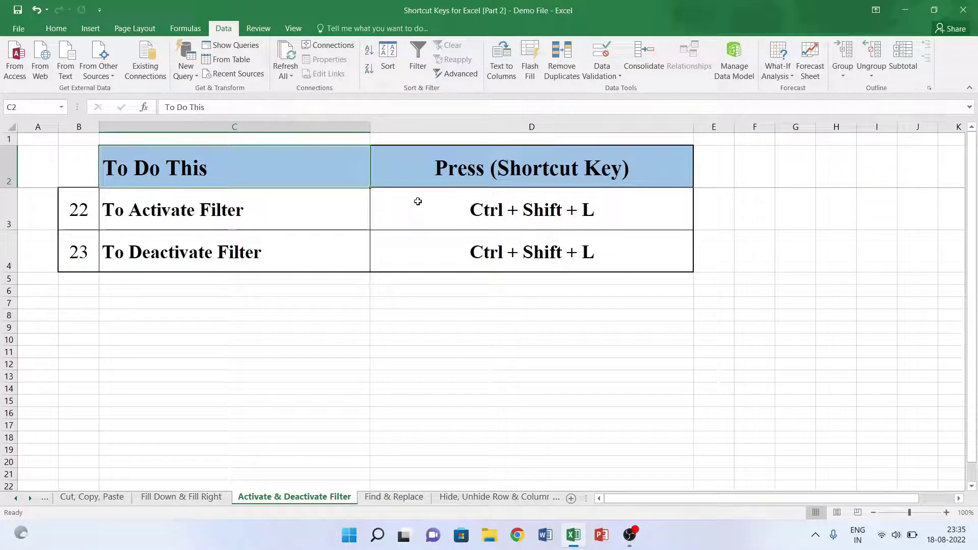
key("ctrl+shift+l")
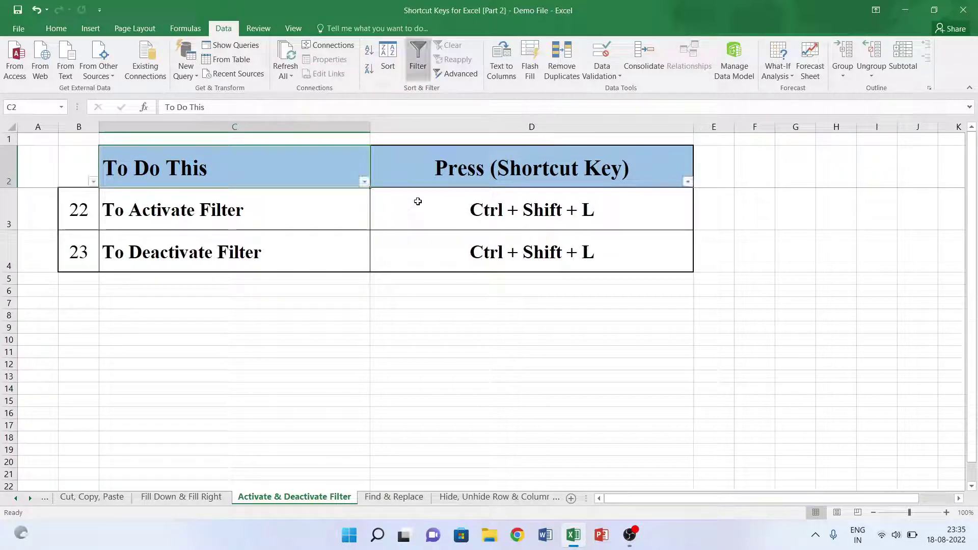
Show the sort and filter options of the "To Do This" column, and close them without changing anything.
left_click(365, 182)
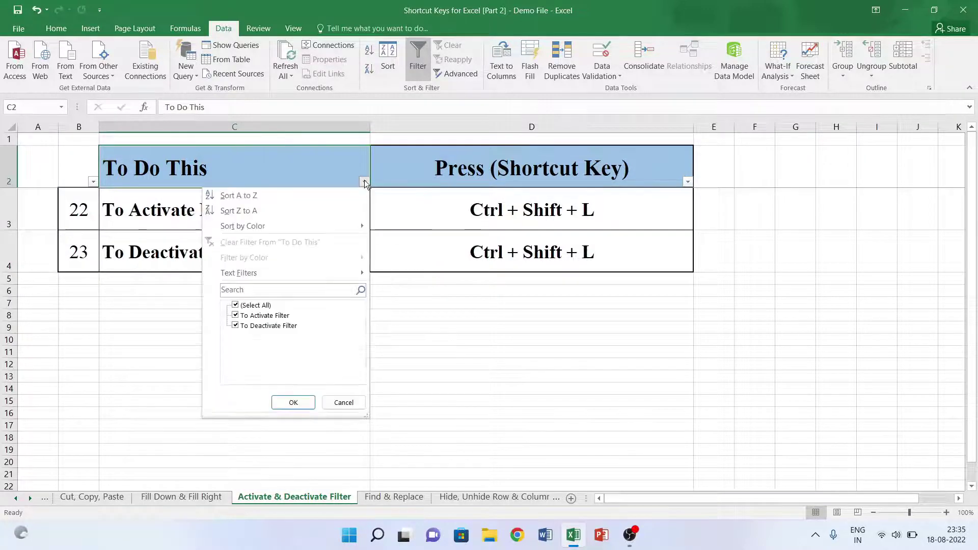
left_click(363, 182)
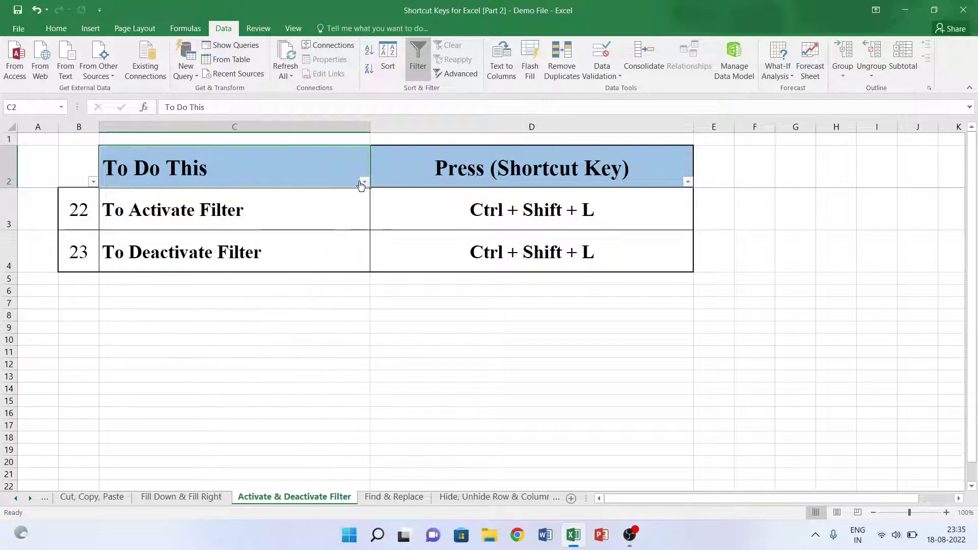
left_click(365, 182)
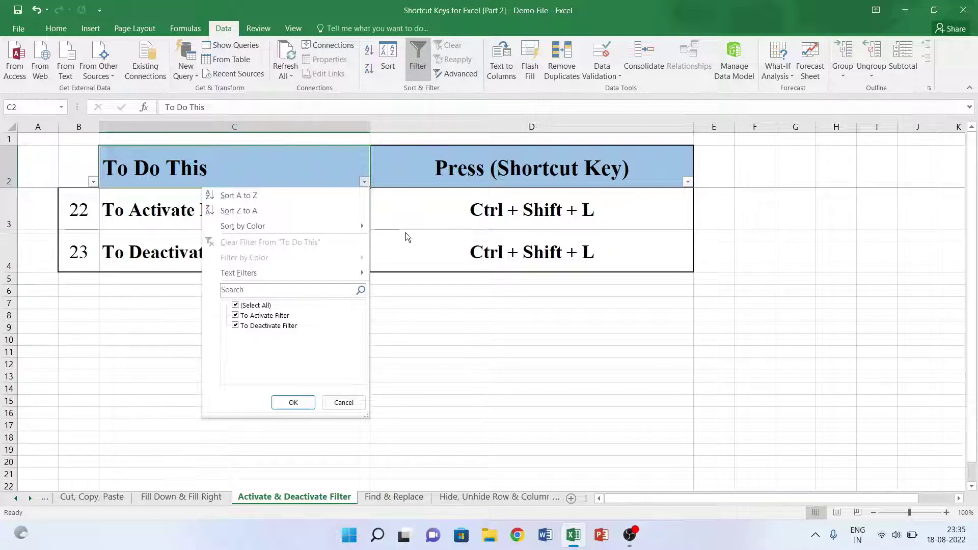
left_click(383, 200)
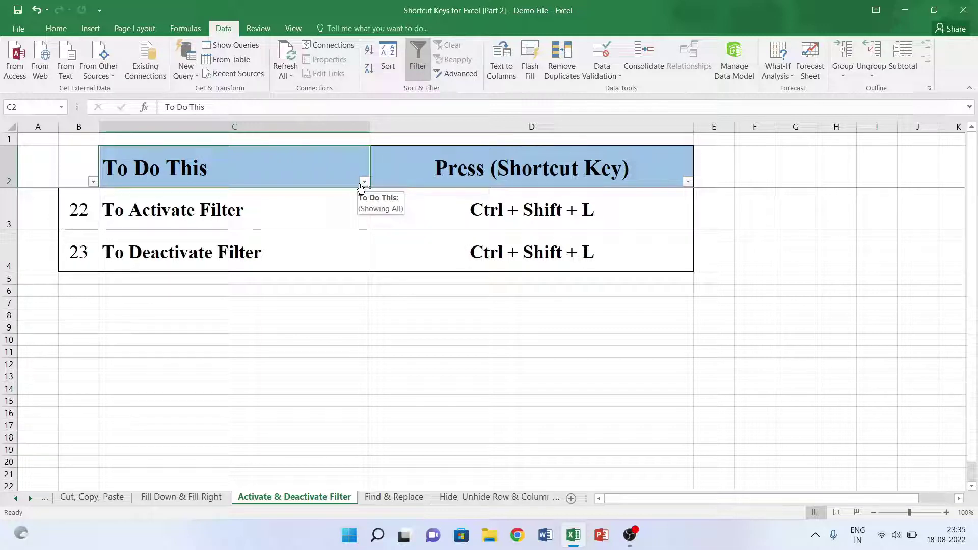
left_click(510, 214)
Filter the "To Do This" column from header cell C2 to exclude "To Activate Filter", keeping only "To Deactivate Filter".
left_click(362, 164)
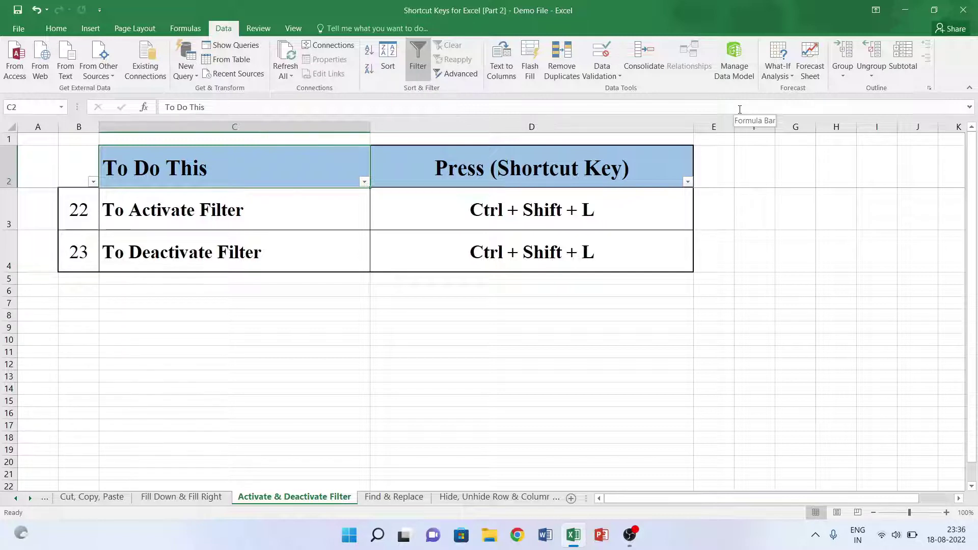
key("alt+Down")
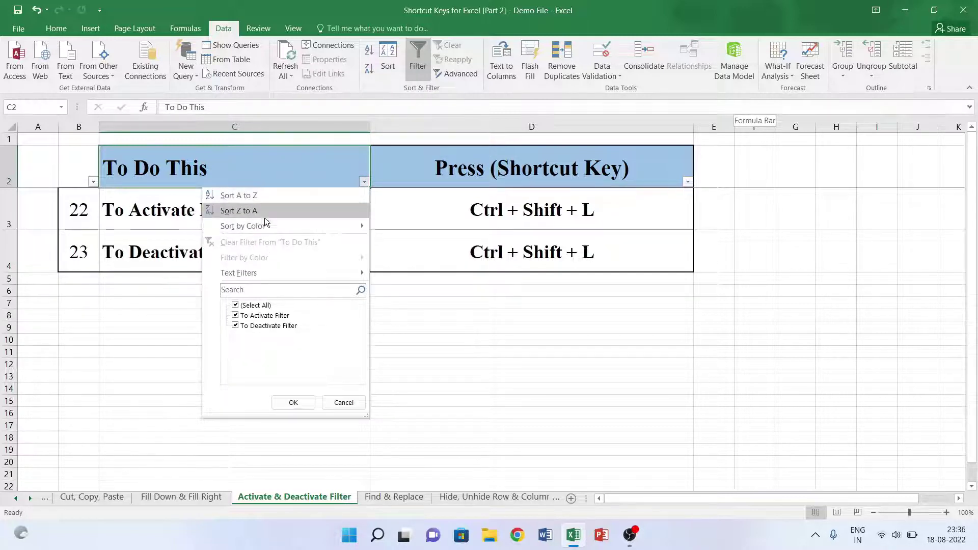
left_click(235, 315)
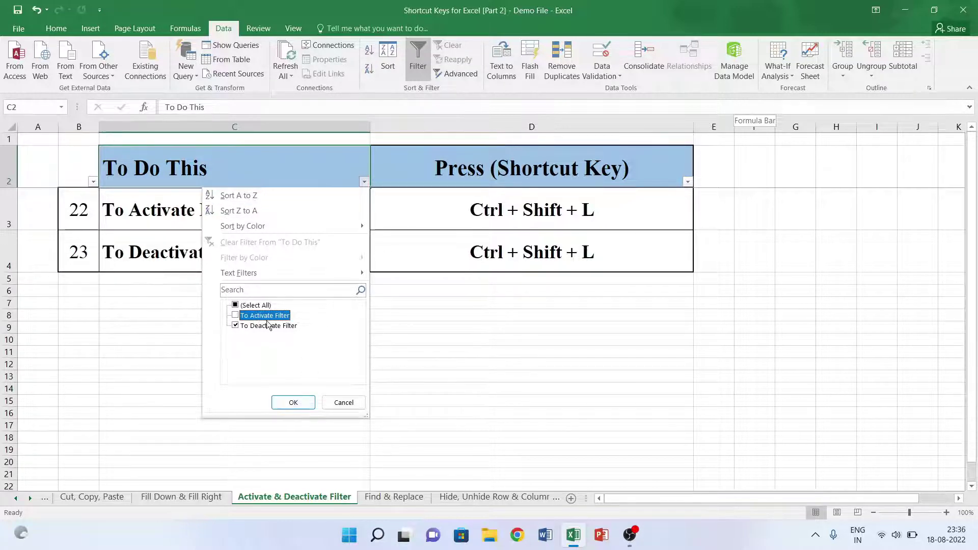
left_click(236, 316)
left_click(294, 405)
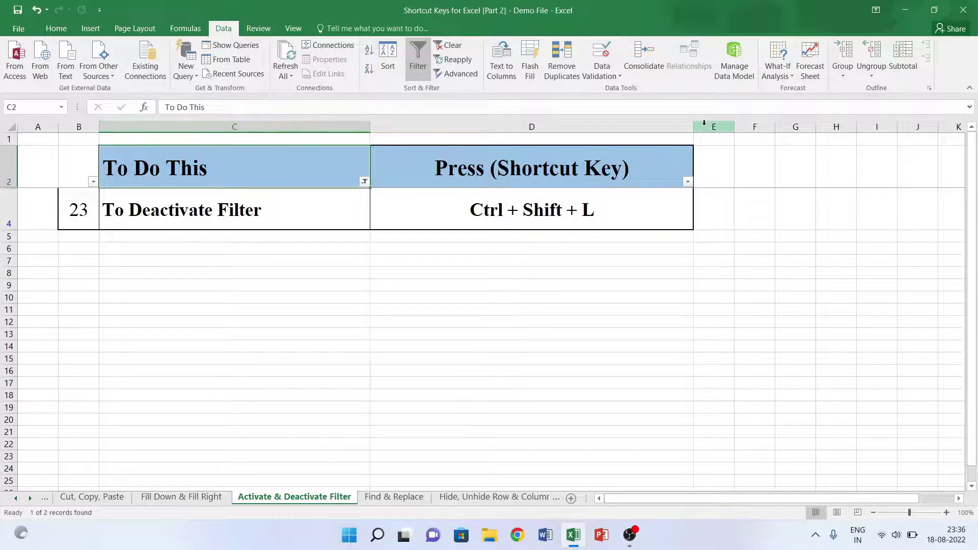
Select all of row 2, remove the filter from the table, and select cell C3.
key("shift+space")
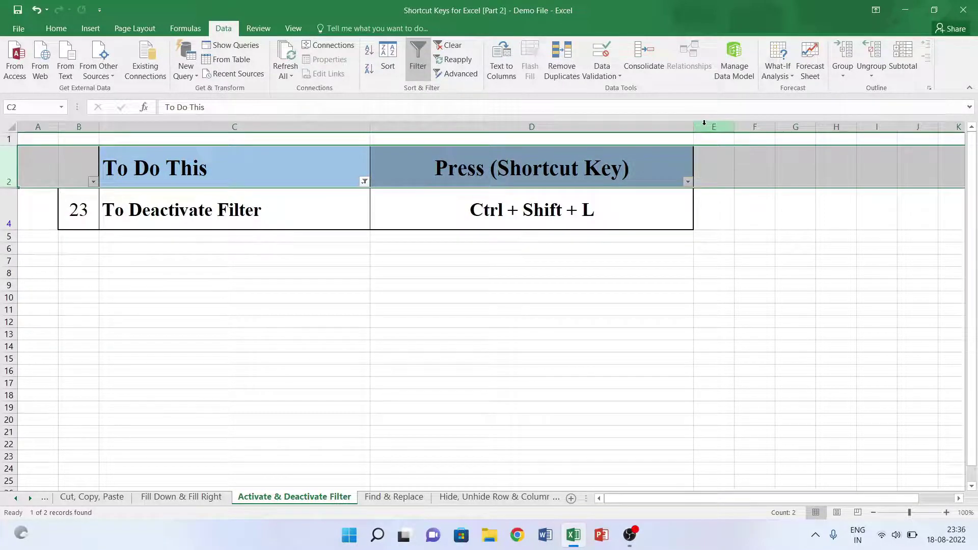
key("ctrl+shift+l")
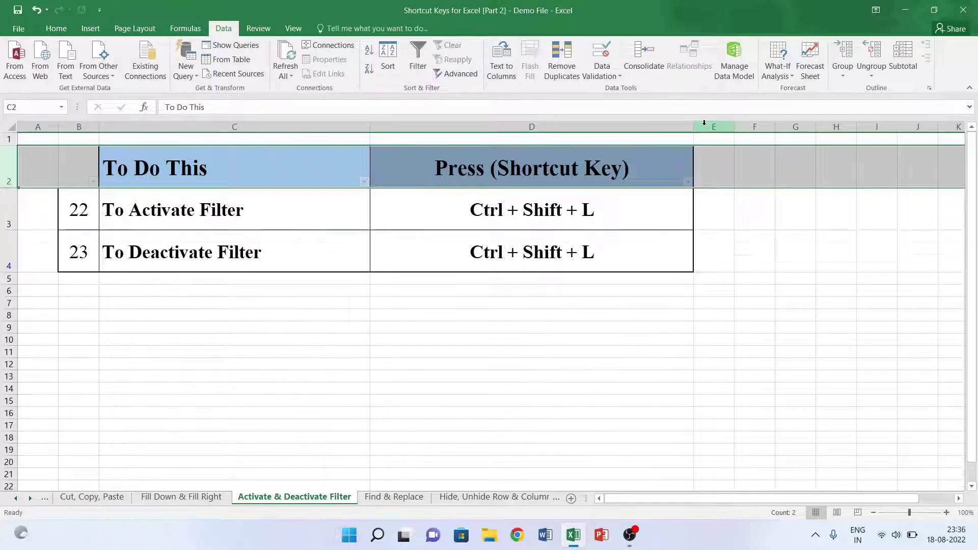
left_click(225, 227)
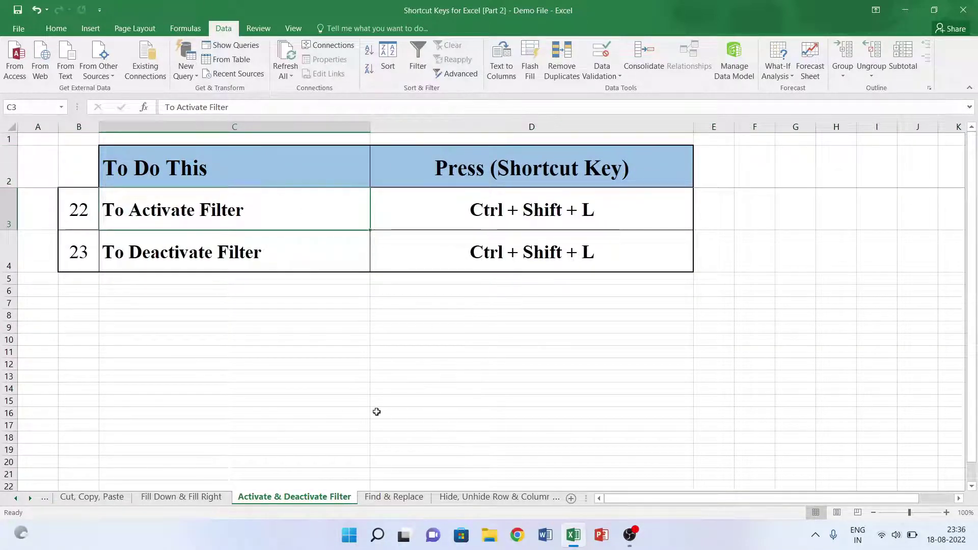
Show the Find & Select options on the Find & Replace sheet, and close them without choosing anything.
left_click(30, 498)
left_click(31, 498)
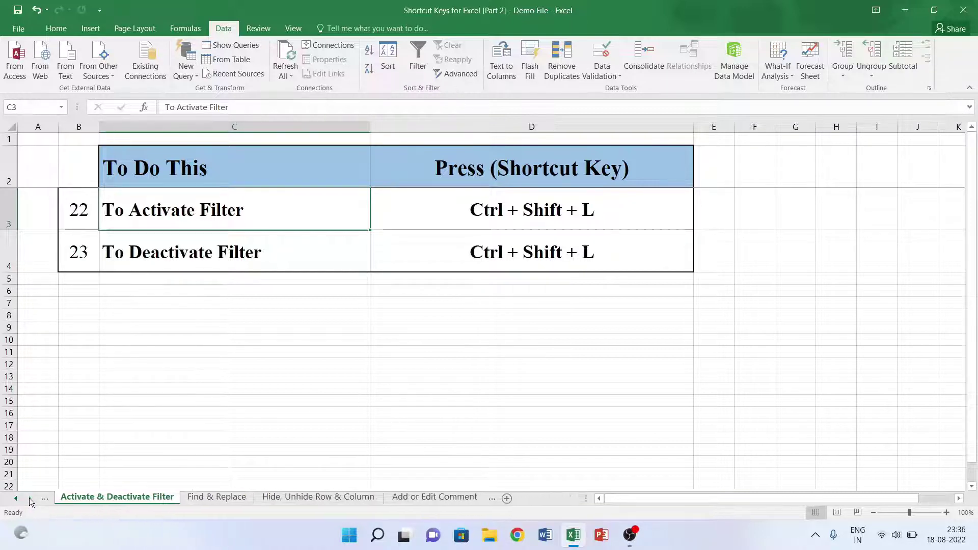
left_click(219, 498)
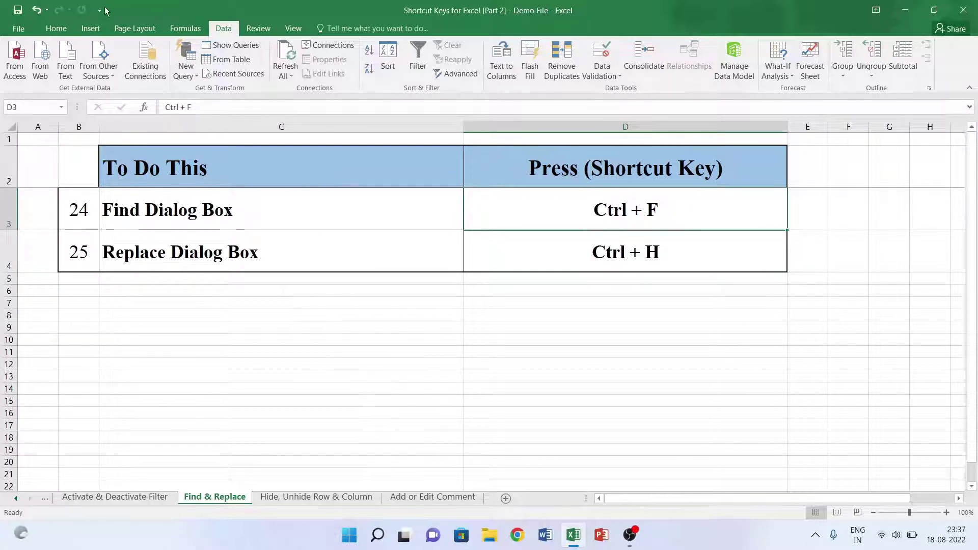
left_click(56, 28)
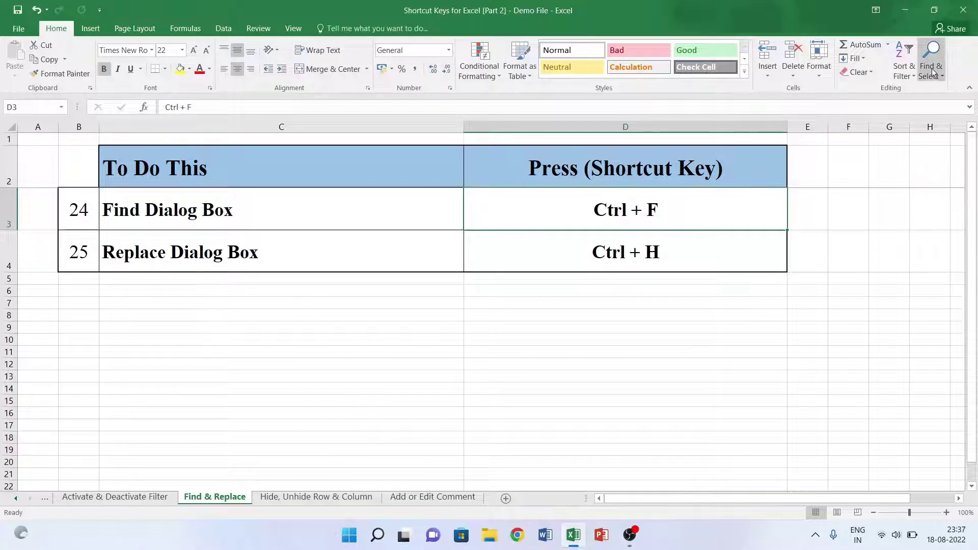
left_click(941, 75)
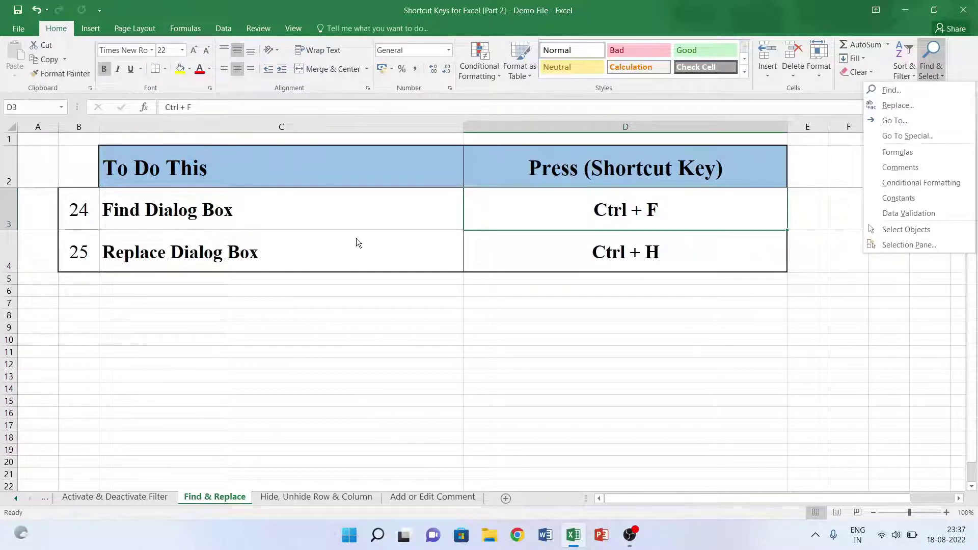
key("Escape")
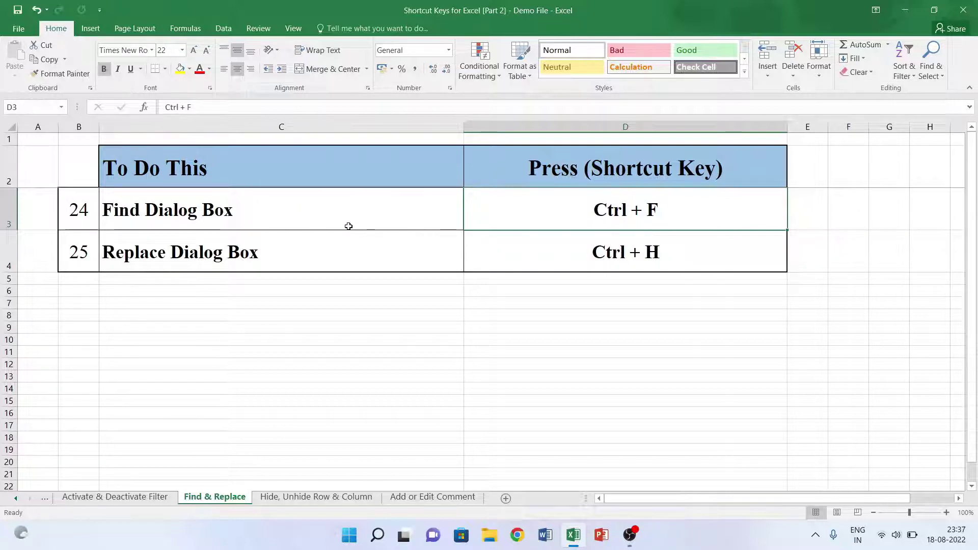
Show the Find dialog and the Replace dialog with their shortcuts, closing each without searching.
key("ctrl+f")
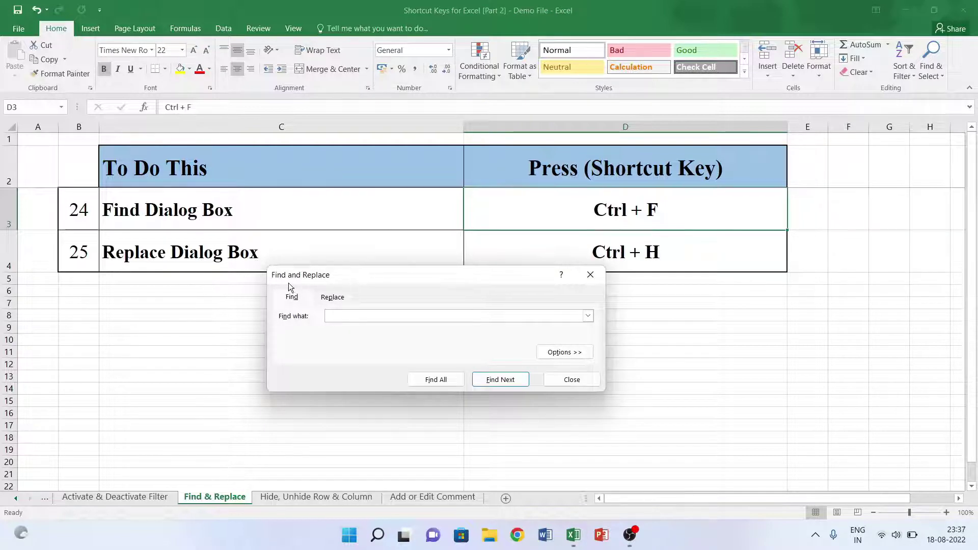
left_click(591, 276)
key("ctrl+h")
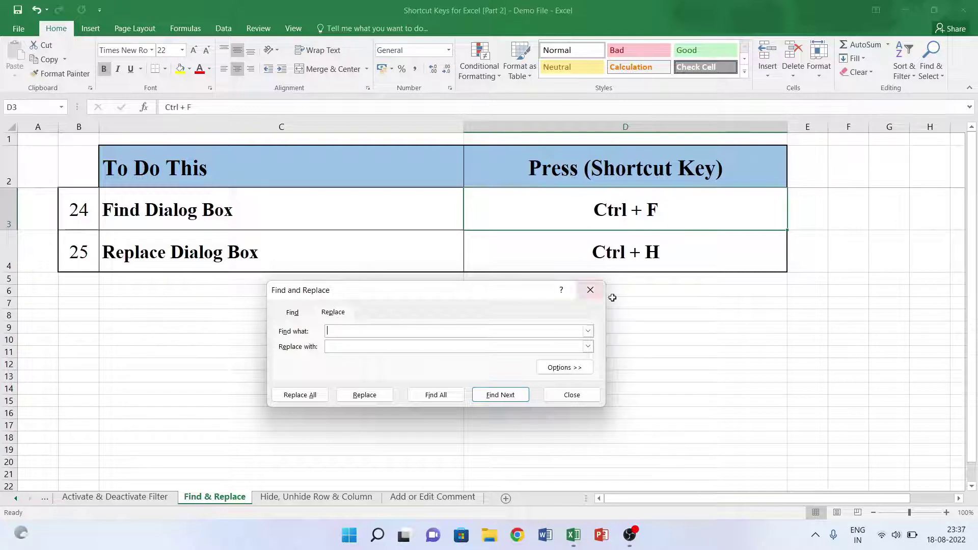
left_click(591, 290)
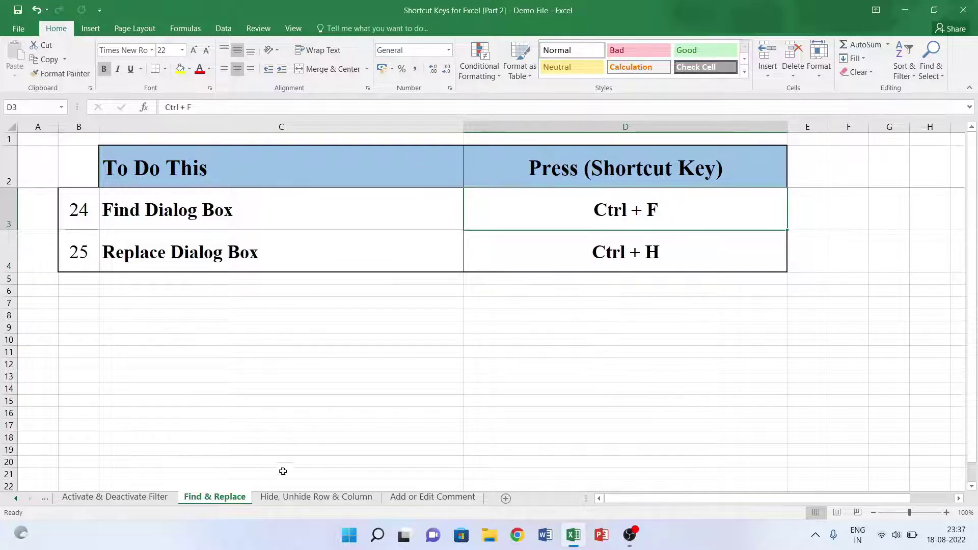
Show the Hide & Unhide options on the Hide, Unhide Row & Column sheet, and close them without choosing anything.
left_click(296, 496)
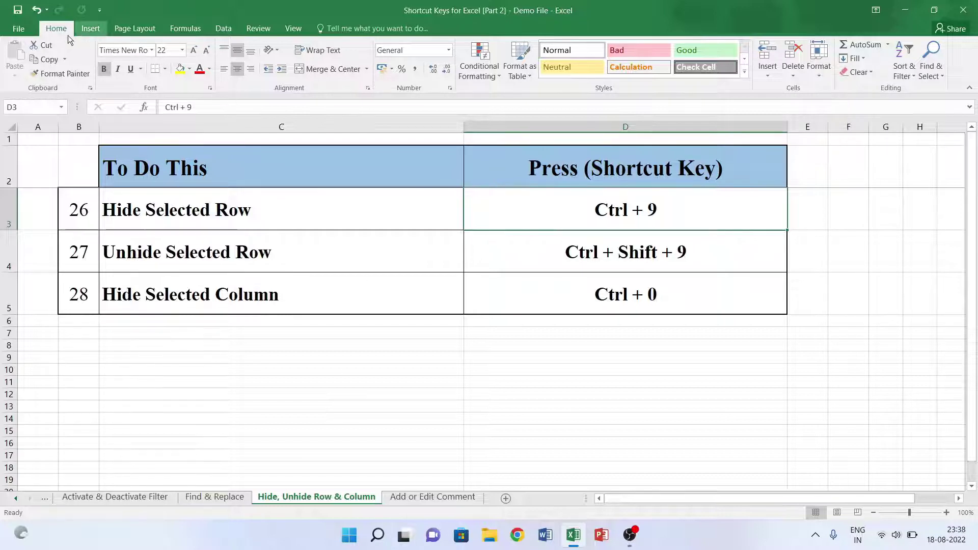
left_click(815, 72)
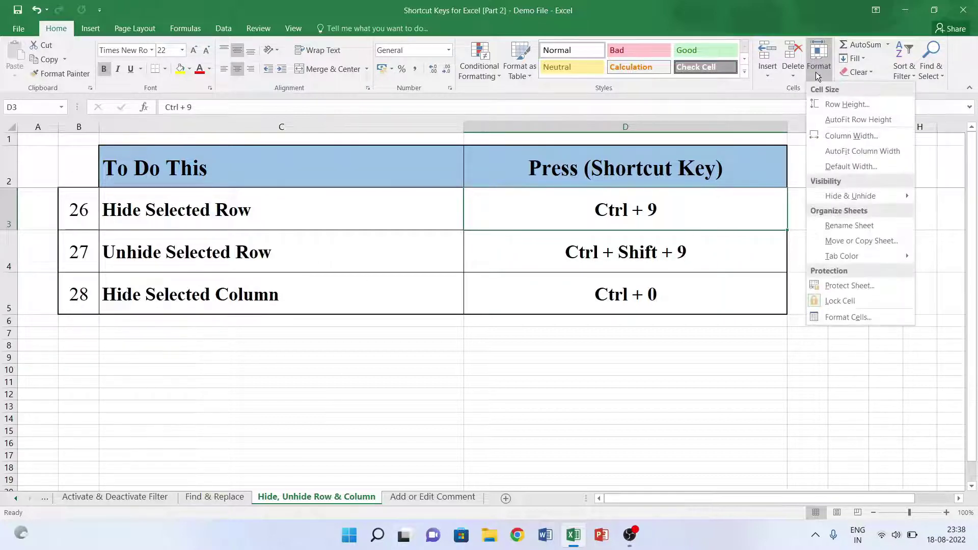
mouse_move(842, 201)
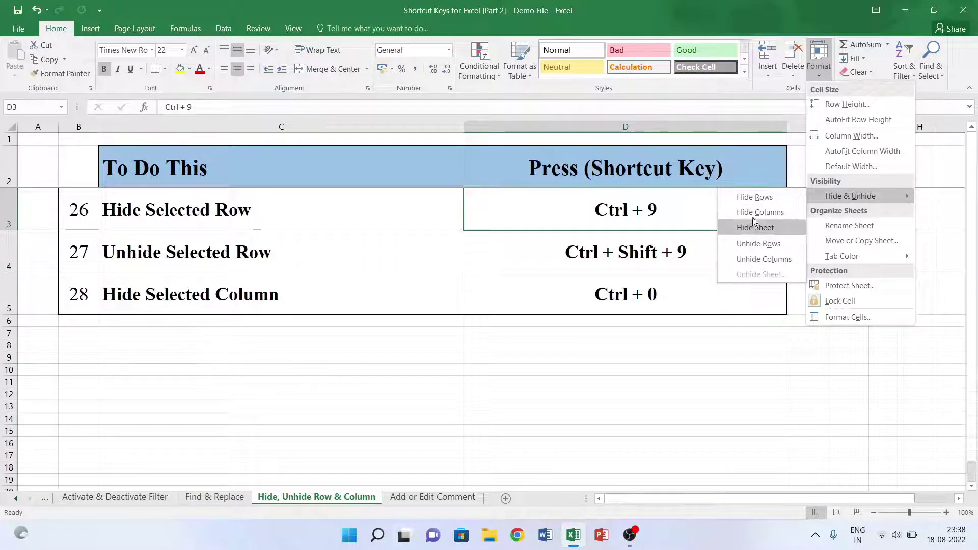
left_click(629, 243)
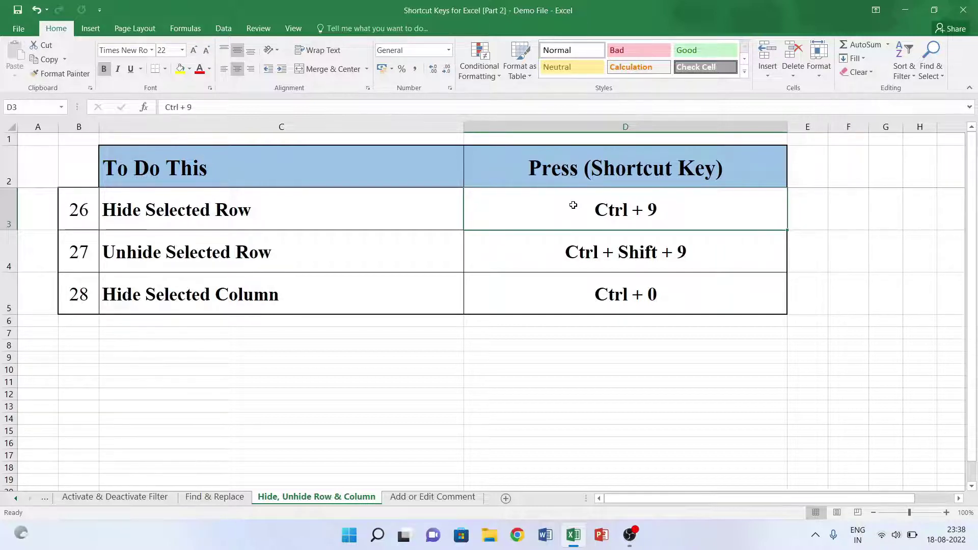
Select all of row 3 from cell D3 and hide it with the shortcut.
key("shift+space")
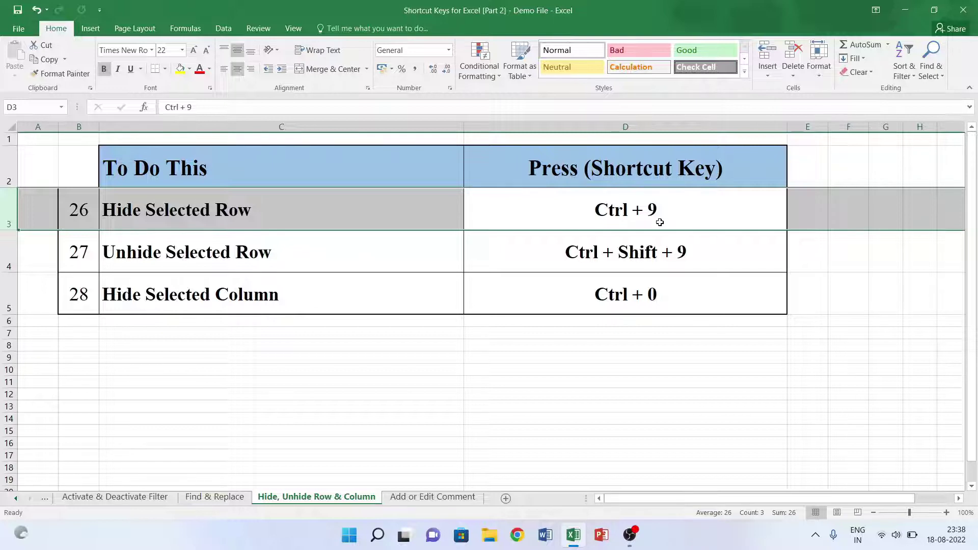
key("ctrl+9")
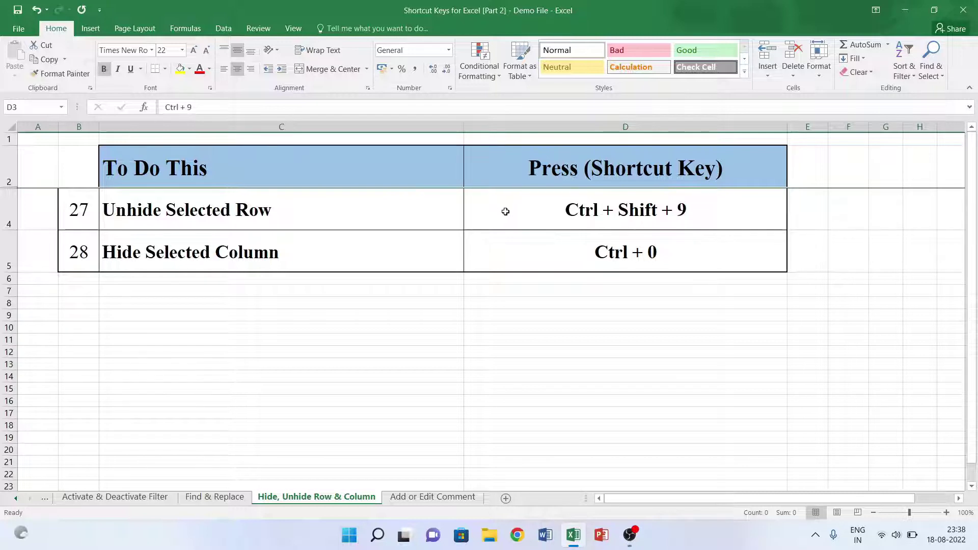
Unhide row 3 by selecting cells D2 through D4 across the hidden row, and finish with cell C3 selected.
left_click(634, 224)
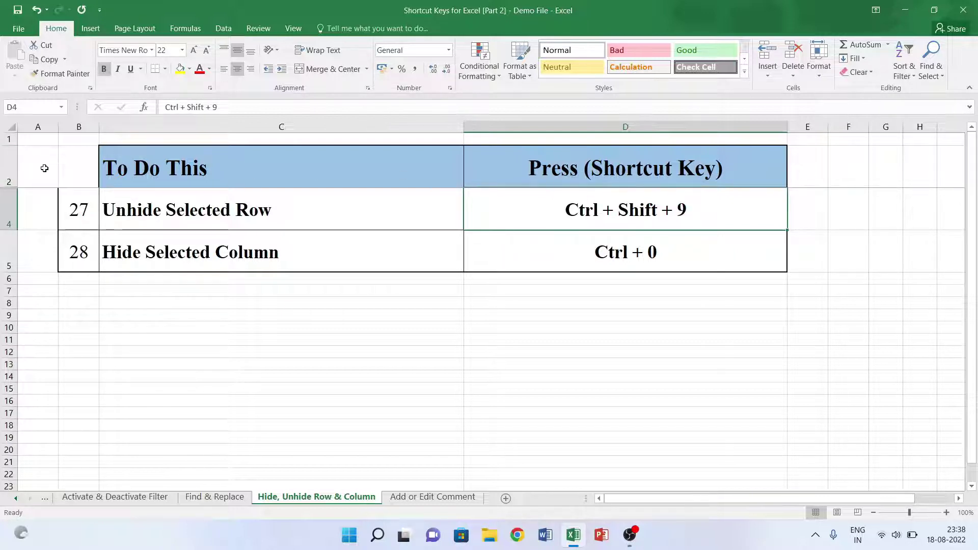
left_click(582, 179)
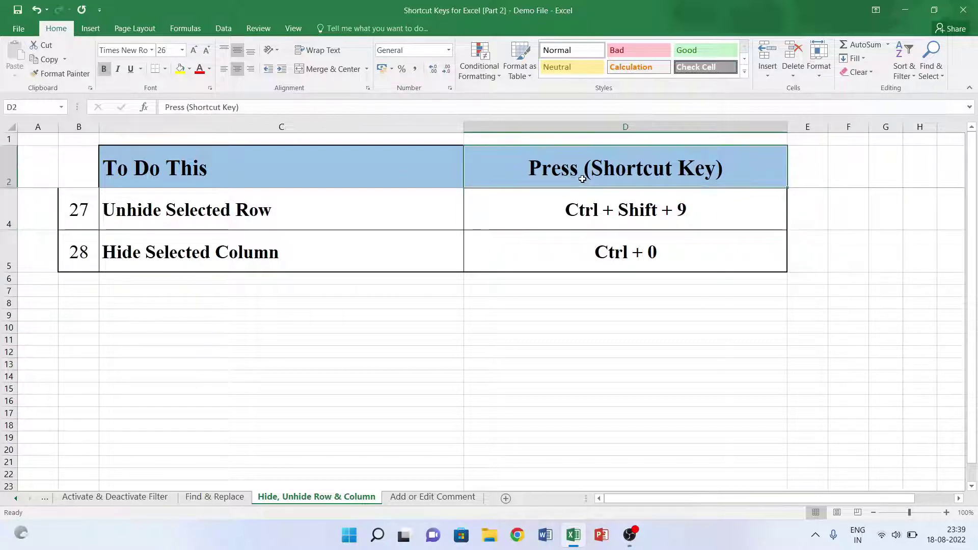
left_click(572, 212)
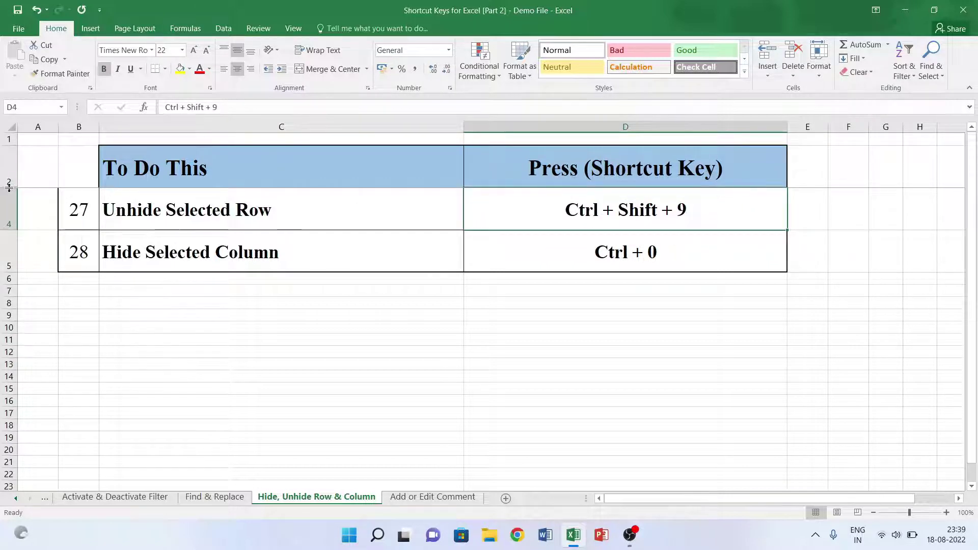
left_click_drag(591, 167, 642, 200)
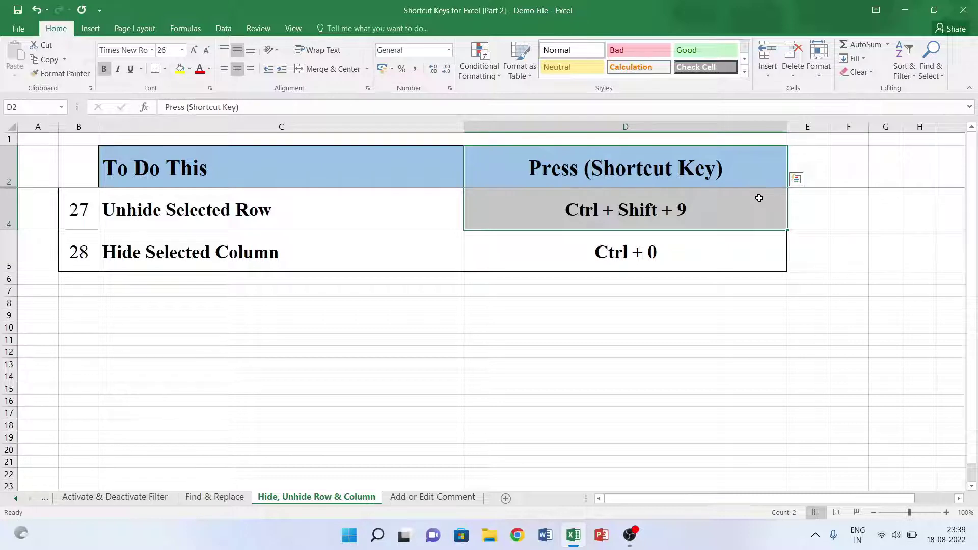
key("ctrl+shift+9")
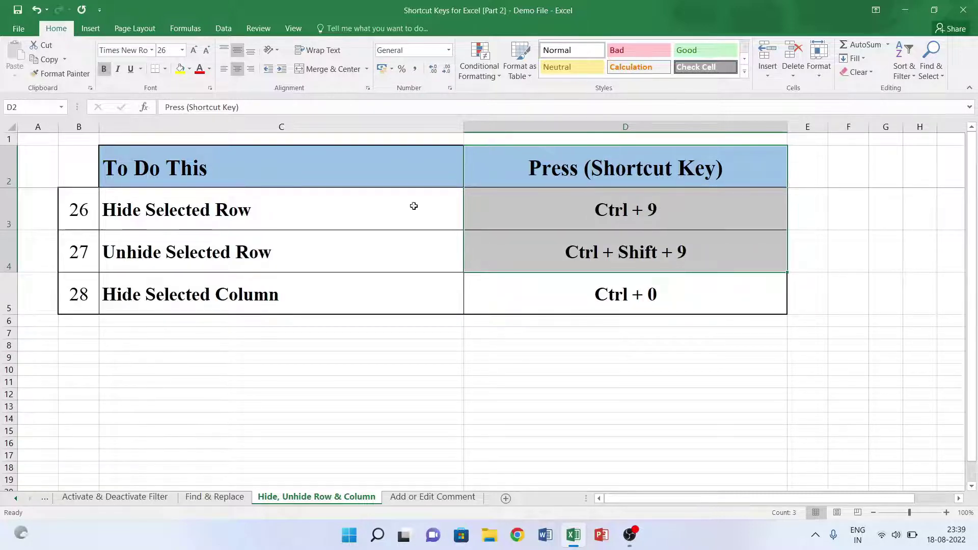
left_click(184, 181)
left_click(194, 214)
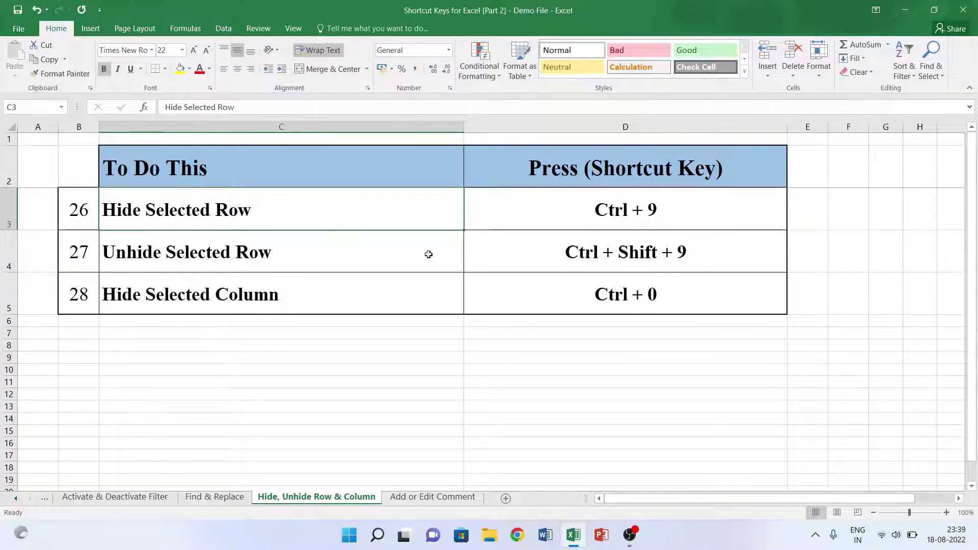
Hide column D from cell D5 with the shortcut, and undo the hiding.
left_click(618, 295)
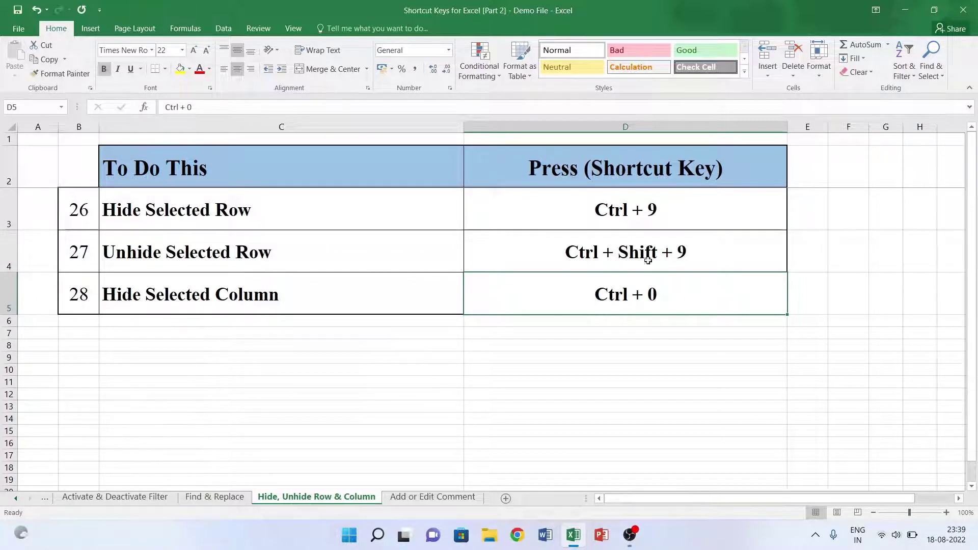
left_click(616, 246)
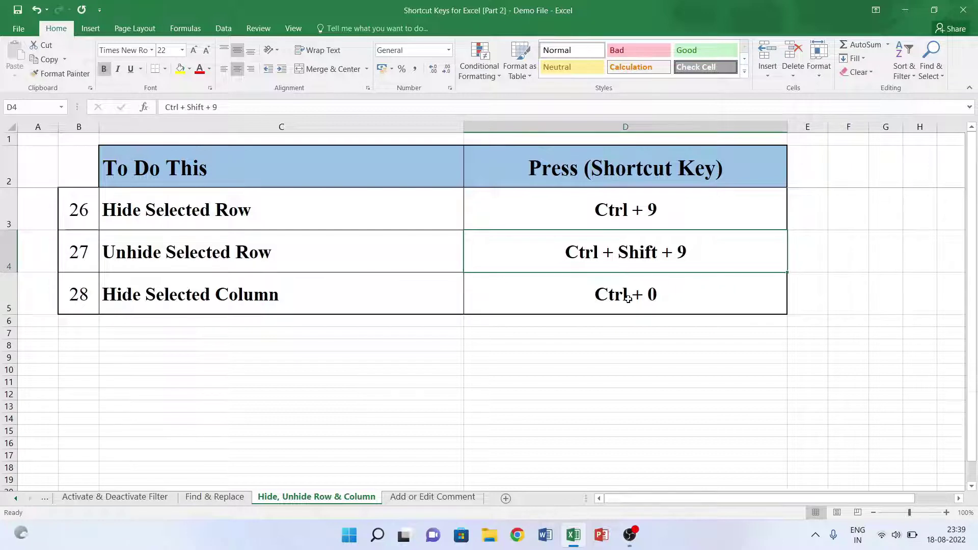
left_click(625, 127)
left_click(615, 287)
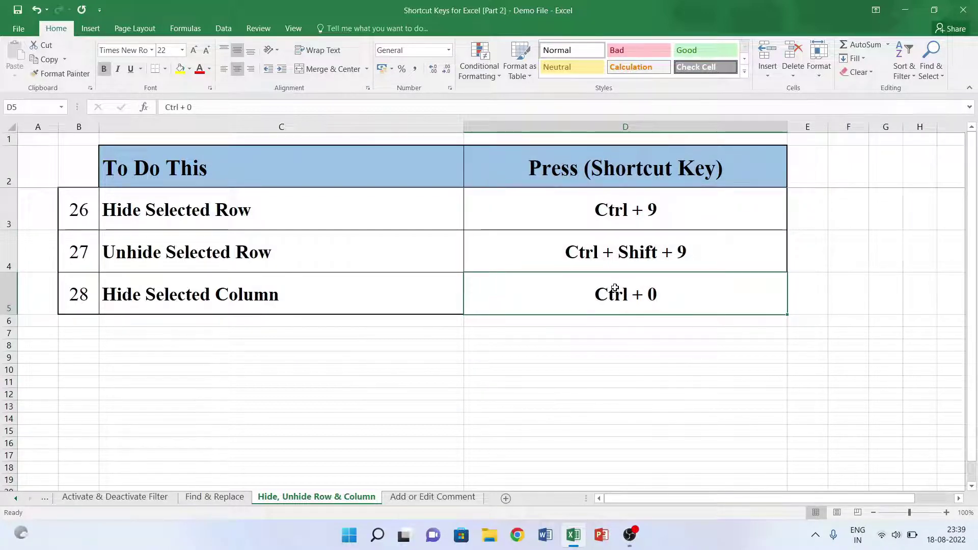
key("ctrl+0")
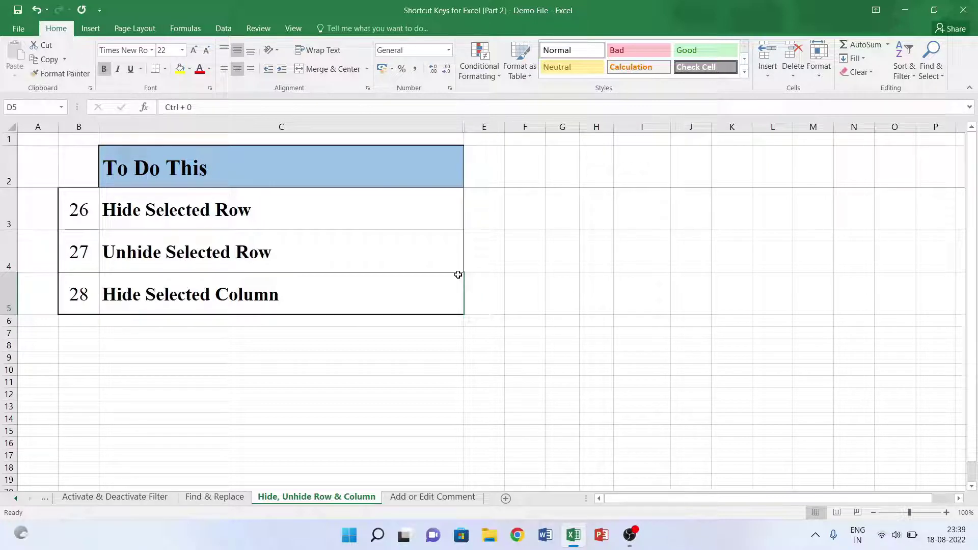
key("ctrl+z")
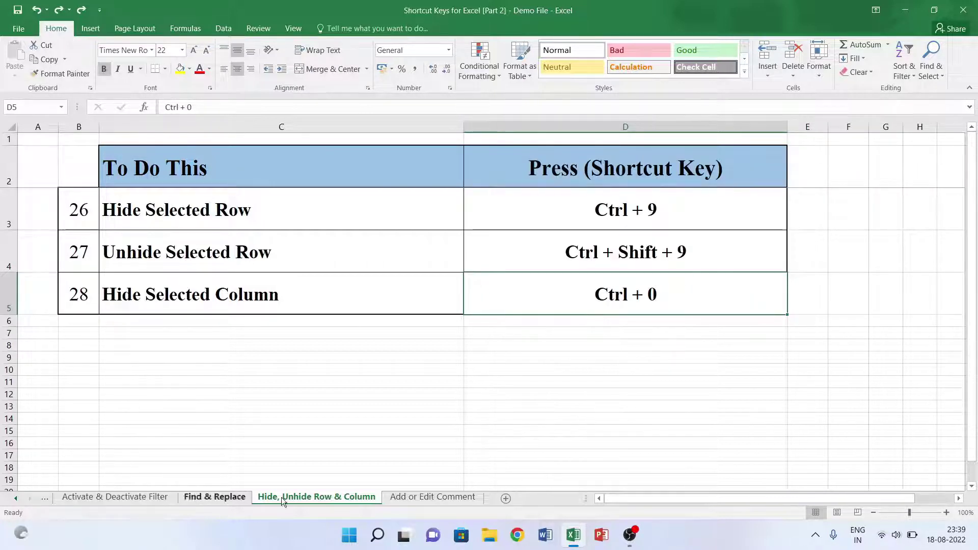
Add the comment "Hello" to cell C3 on the Add or Edit Comment sheet.
left_click(469, 497)
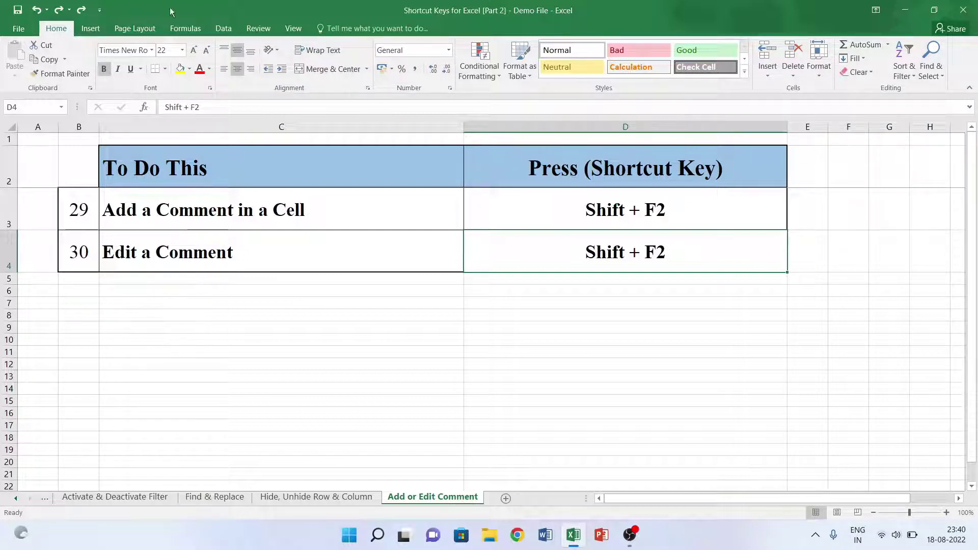
left_click(223, 199)
left_click(265, 29)
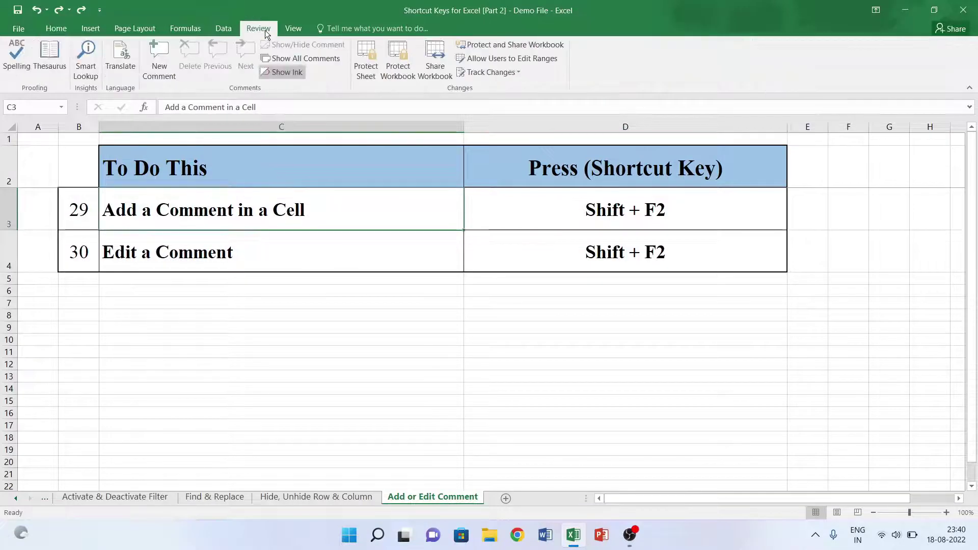
left_click(160, 69)
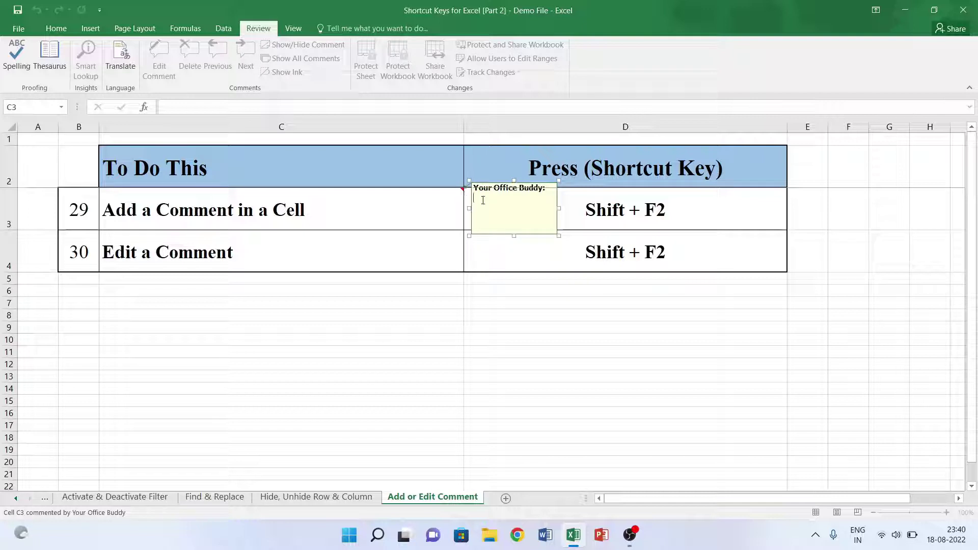
type("Hello")
left_click(598, 223)
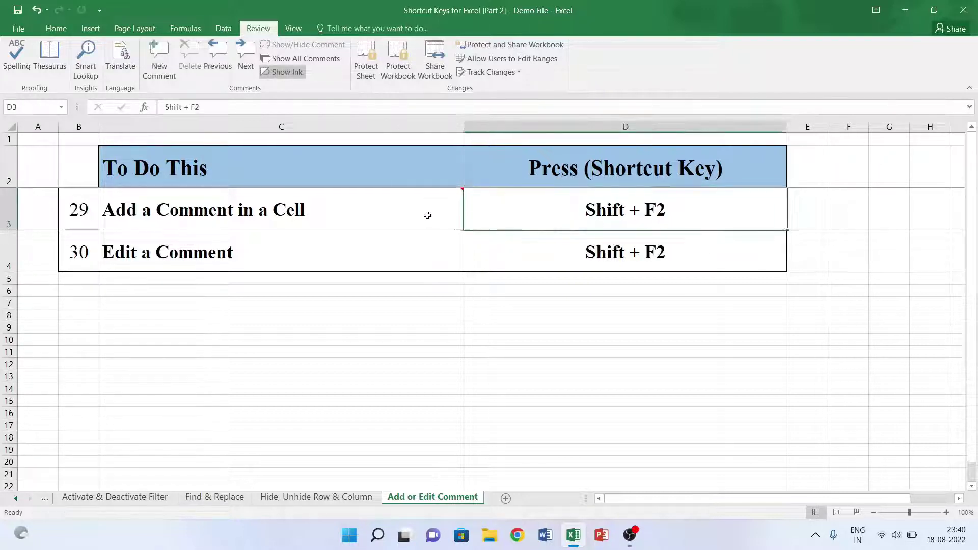
Delete the comment from cell C3.
left_click(427, 216)
left_click(192, 57)
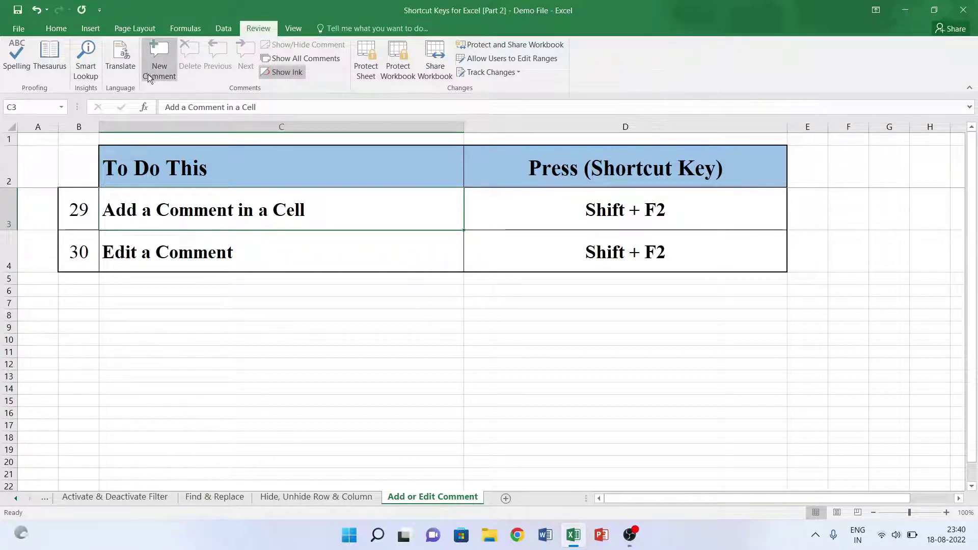
Add the comment "Hello" to cells C4 and D4 with the comment shortcut.
left_click(266, 261)
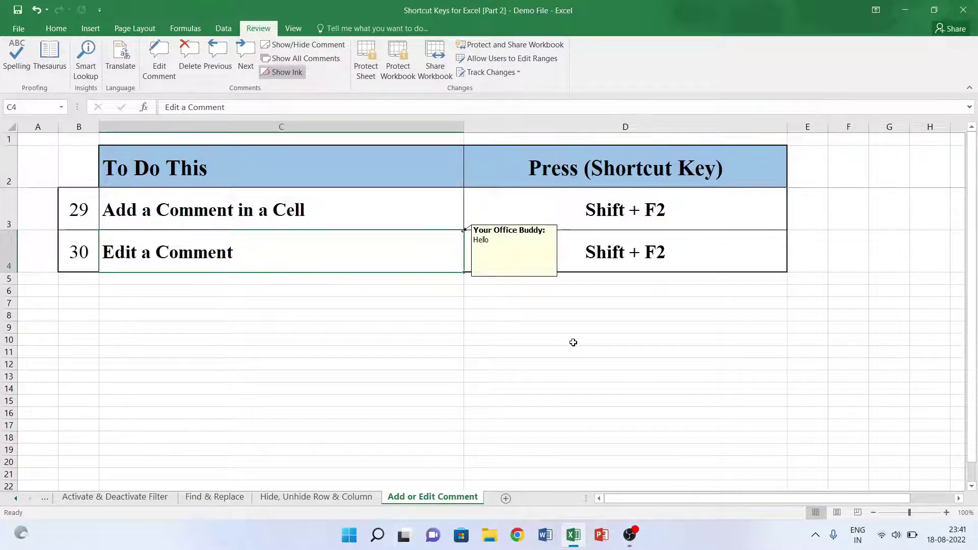
left_click(703, 253)
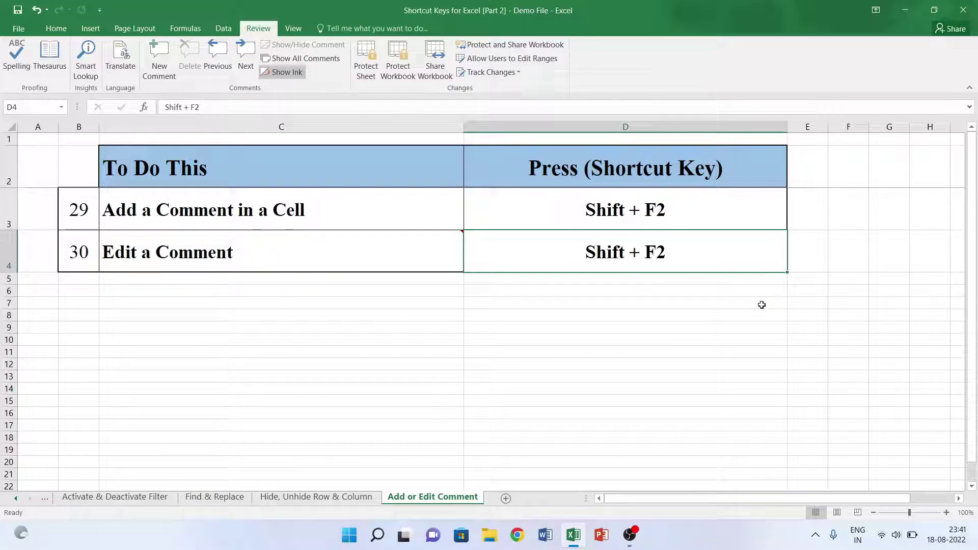
key("shift+F2")
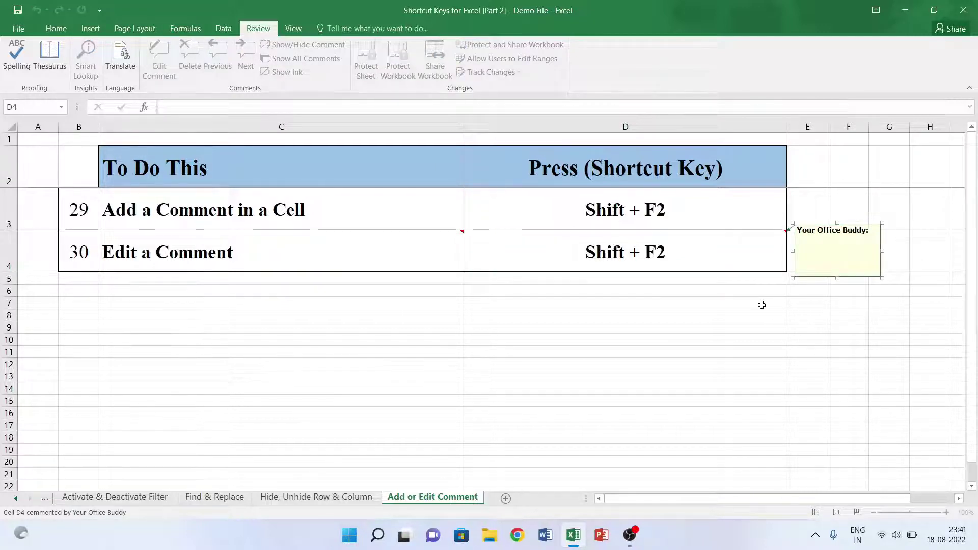
type("He")
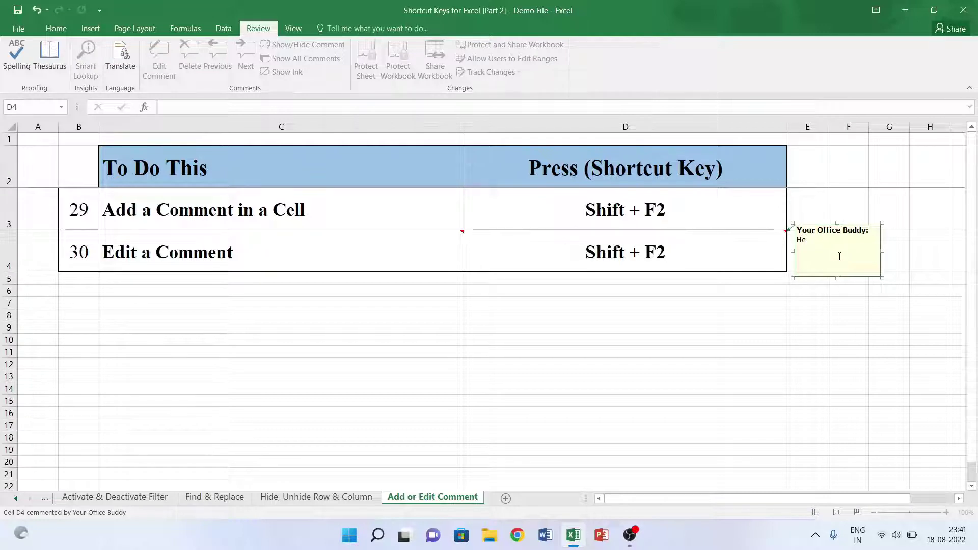
type("llo")
left_click(738, 339)
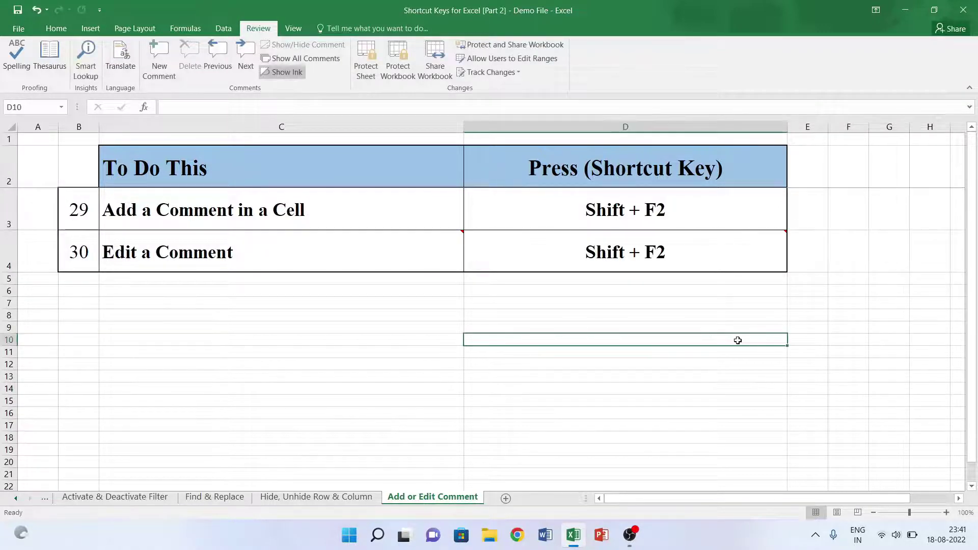
Edit the comment on cell D4 with the comment shortcut, adding a second "Hello" after the existing text.
left_click(698, 246)
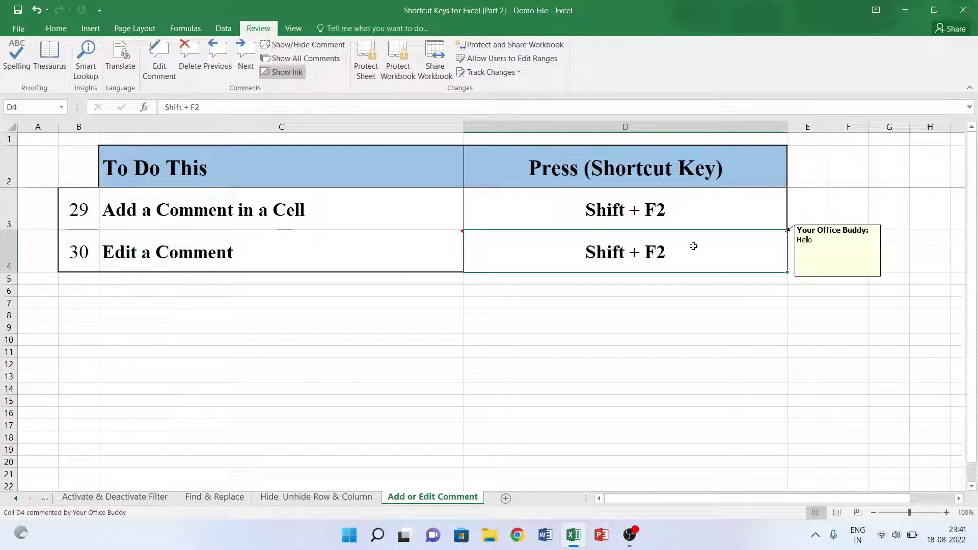
key("shift+F2")
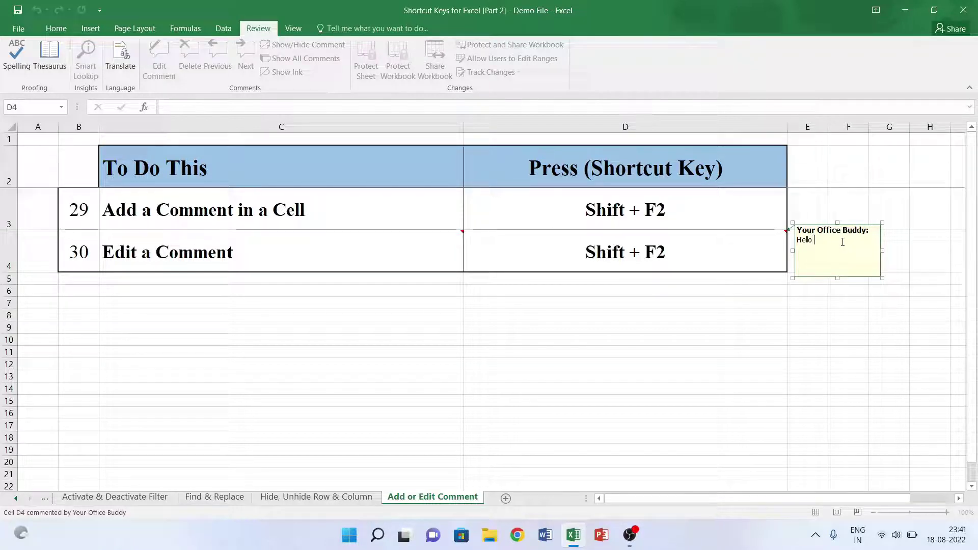
type("llo")
left_click(755, 318)
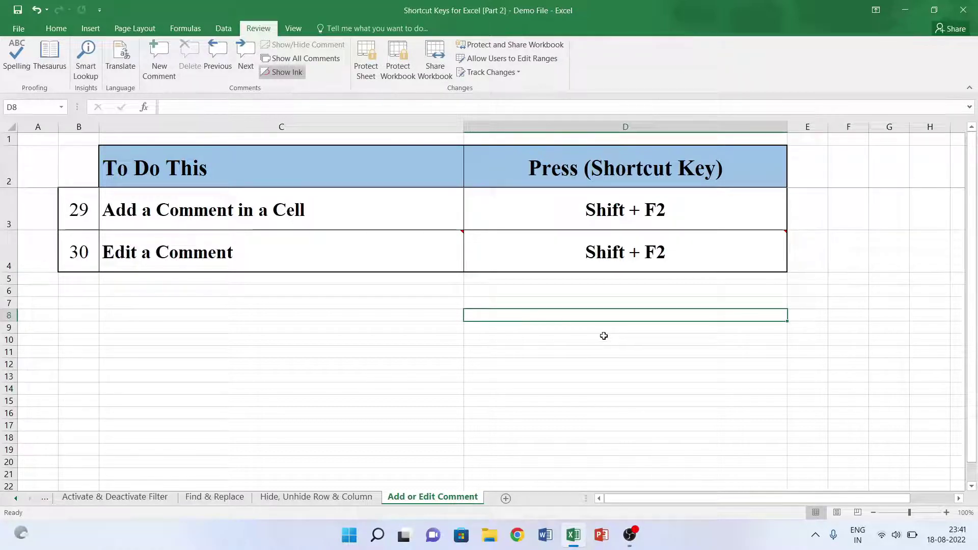
mouse_move(777, 254)
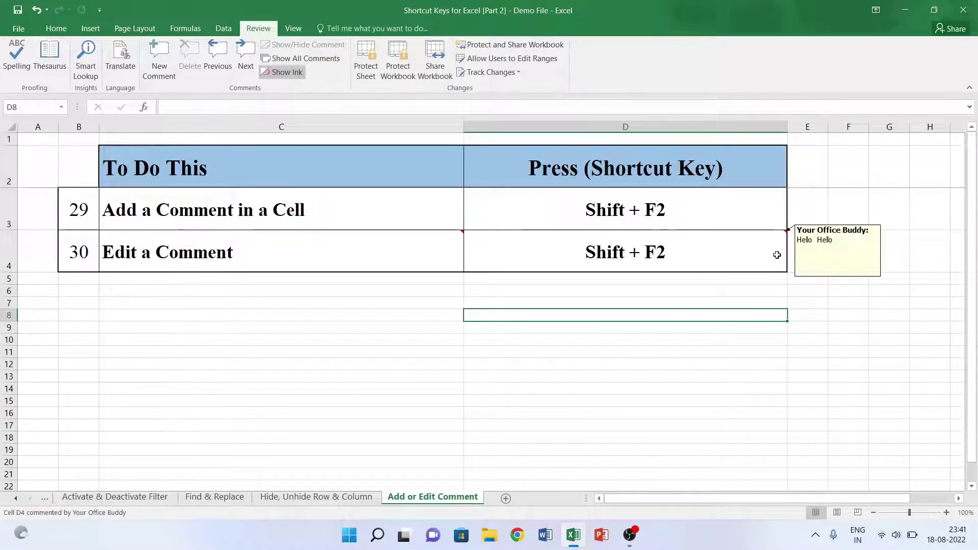
Open the comment on cell C4 for editing with the comment shortcut, and leave it without changing the text.
mouse_move(432, 251)
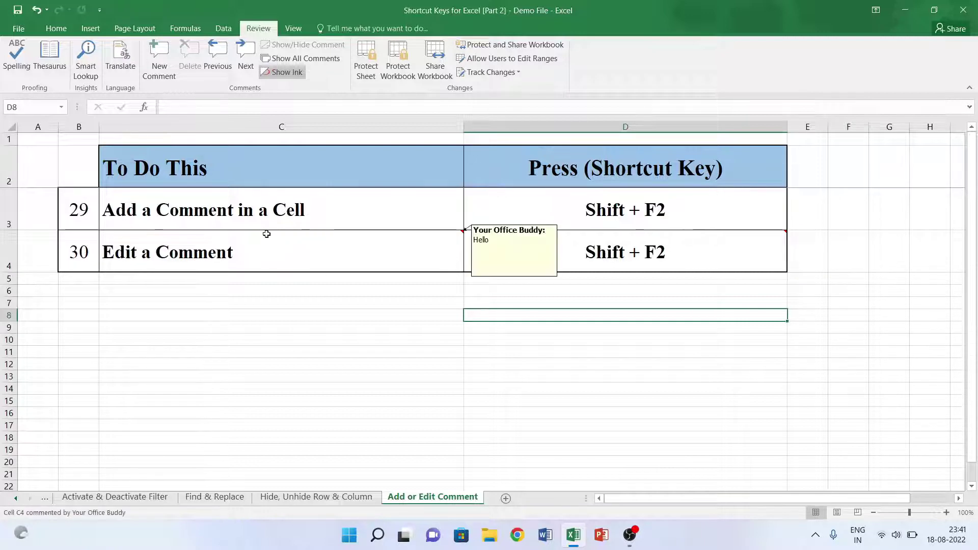
left_click(372, 251)
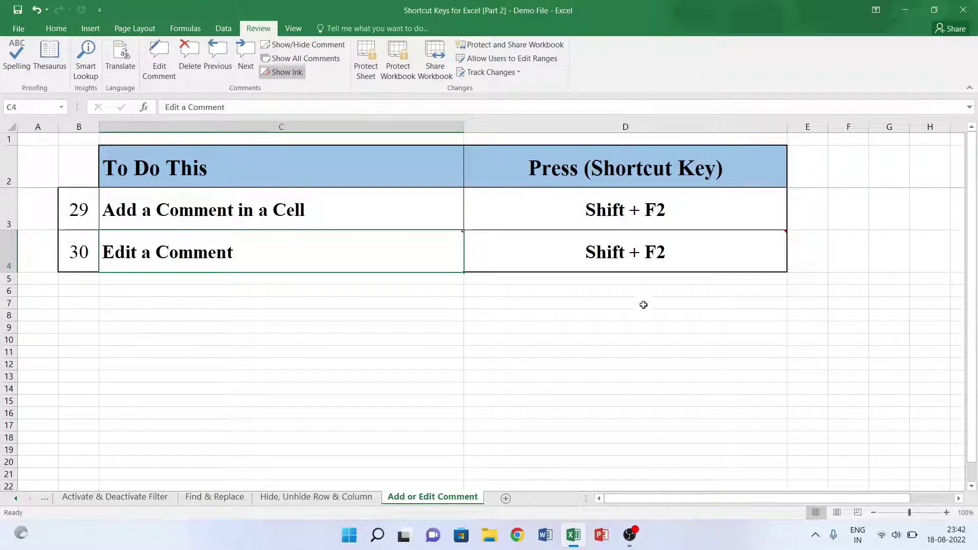
key("shift+F2")
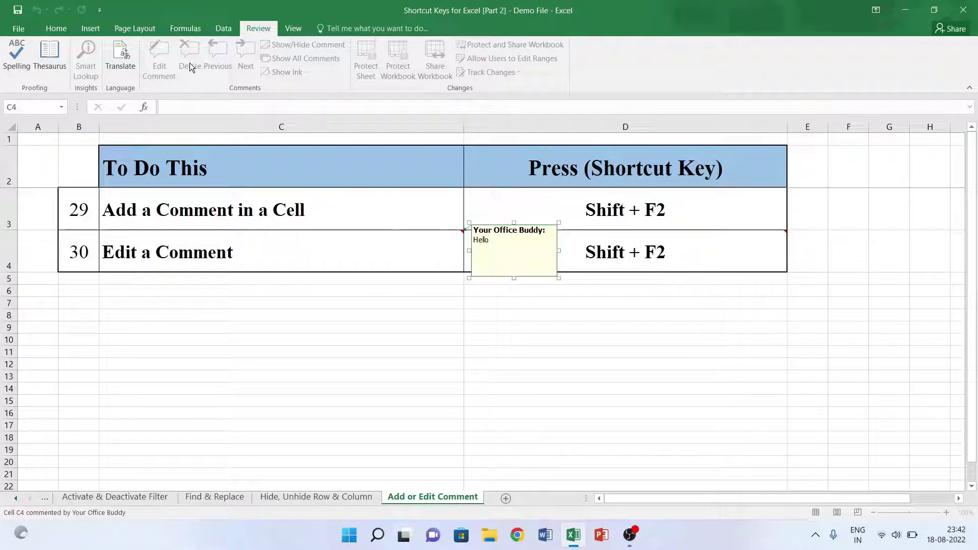
left_click(656, 259)
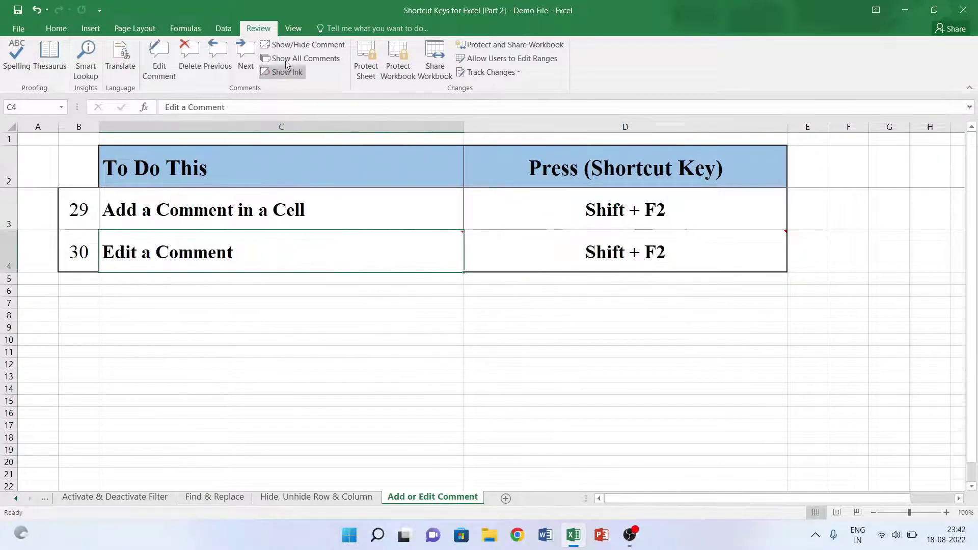